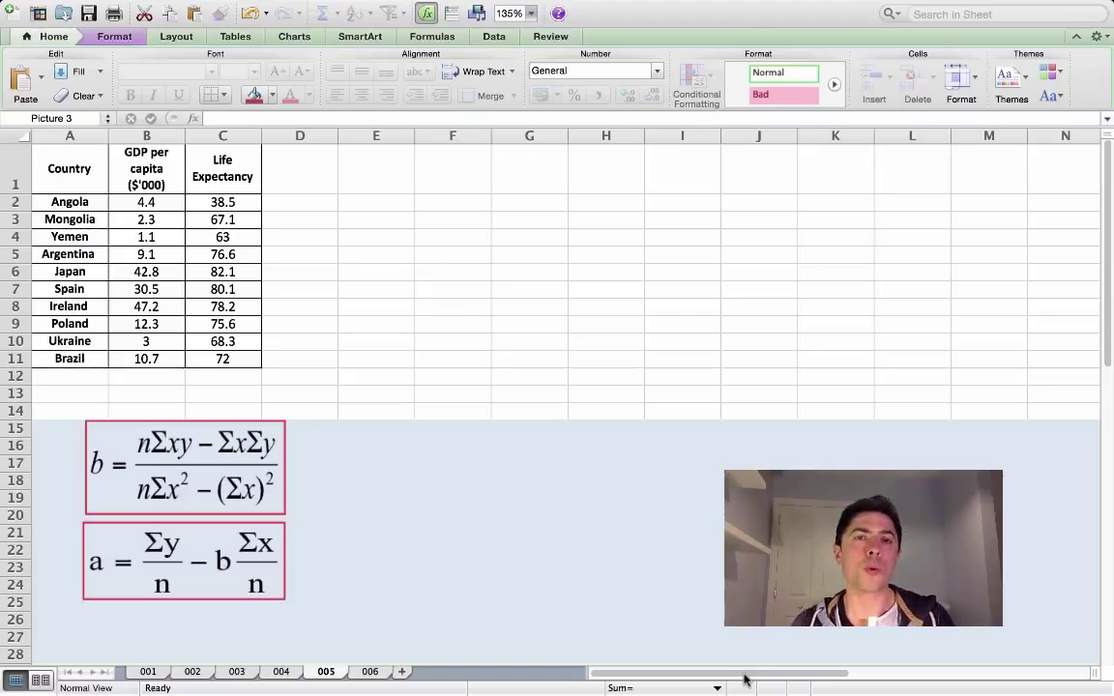
Enter the regression model 'y = a + bx' in cell B13 below the data table
{"action": "left_click", "coordinate": [144, 393]}
{"action": "type", "text": "y = a + bx"}
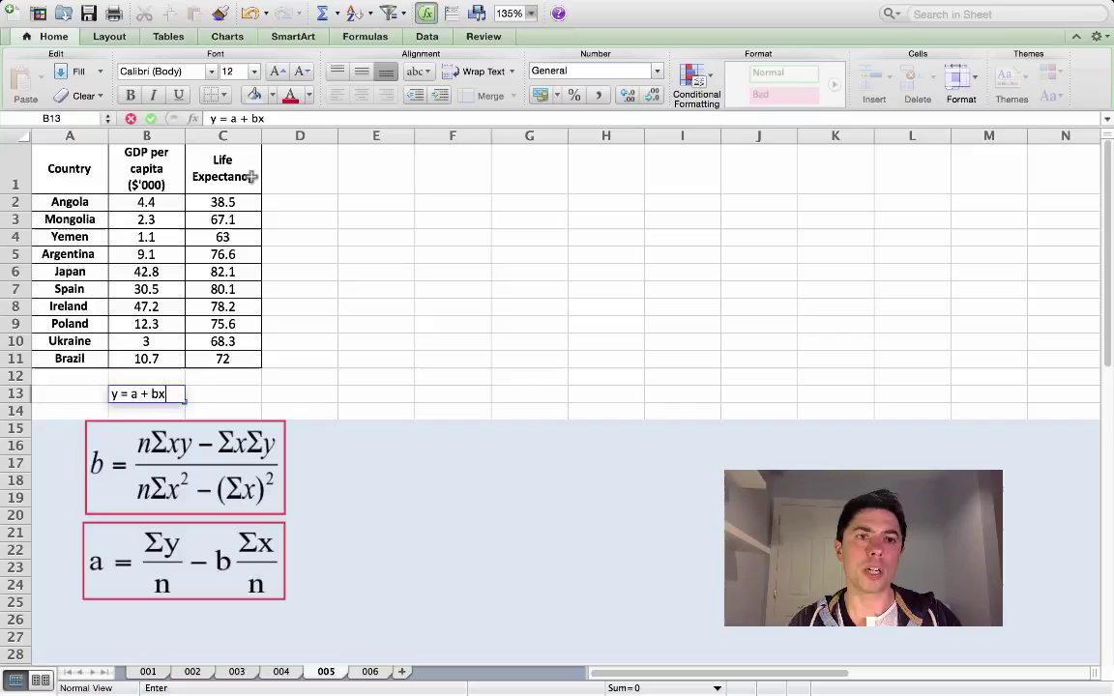
Append '(y)' to the Life Expectancy header in C1 and '(x)' to the GDP per capita header in B1
{"action": "double_click", "coordinate": [251, 176]}
{"action": "type", "text": "(y)"}
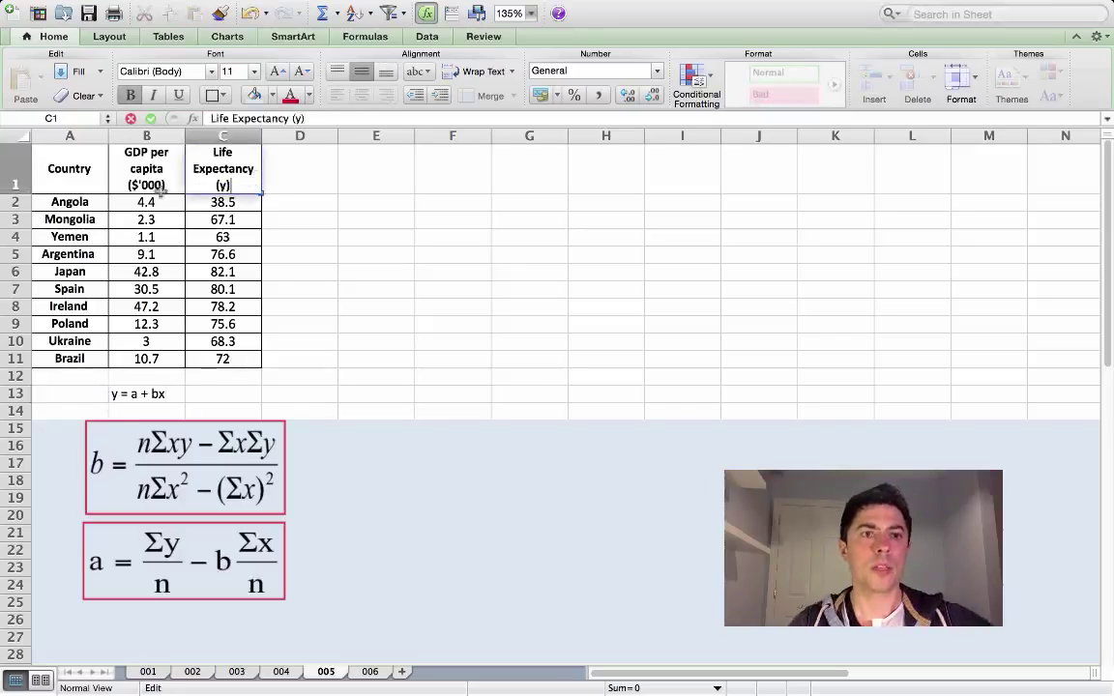
{"action": "double_click", "coordinate": [177, 182]}
{"action": "type", "text": "(x)"}
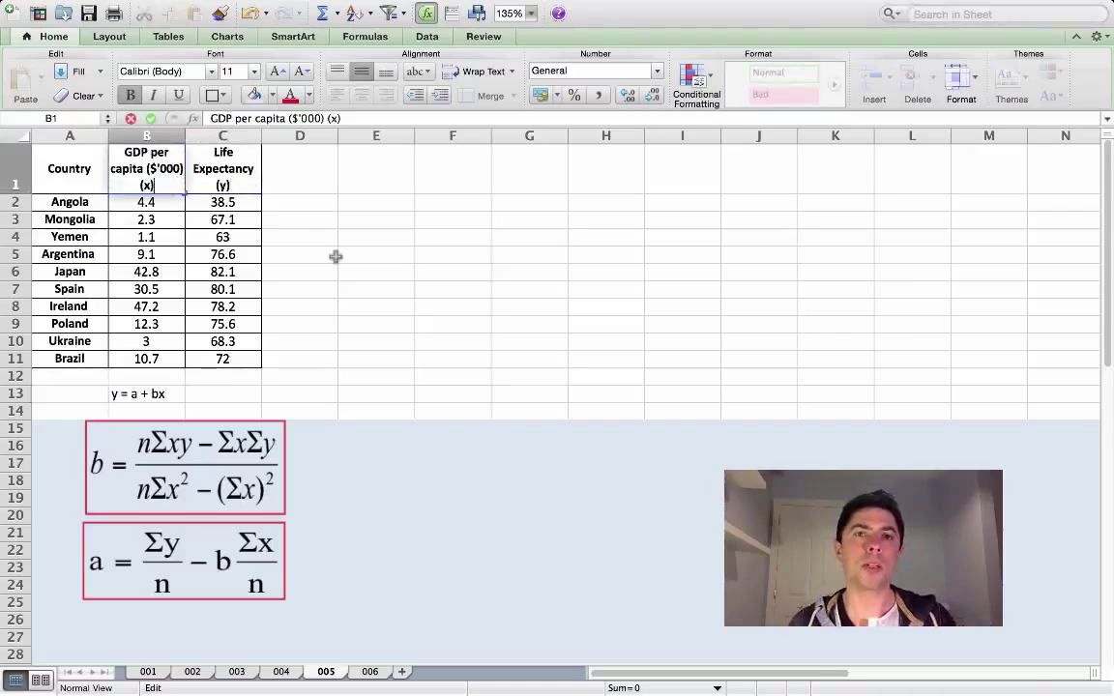
{"action": "left_click", "coordinate": [297, 184]}
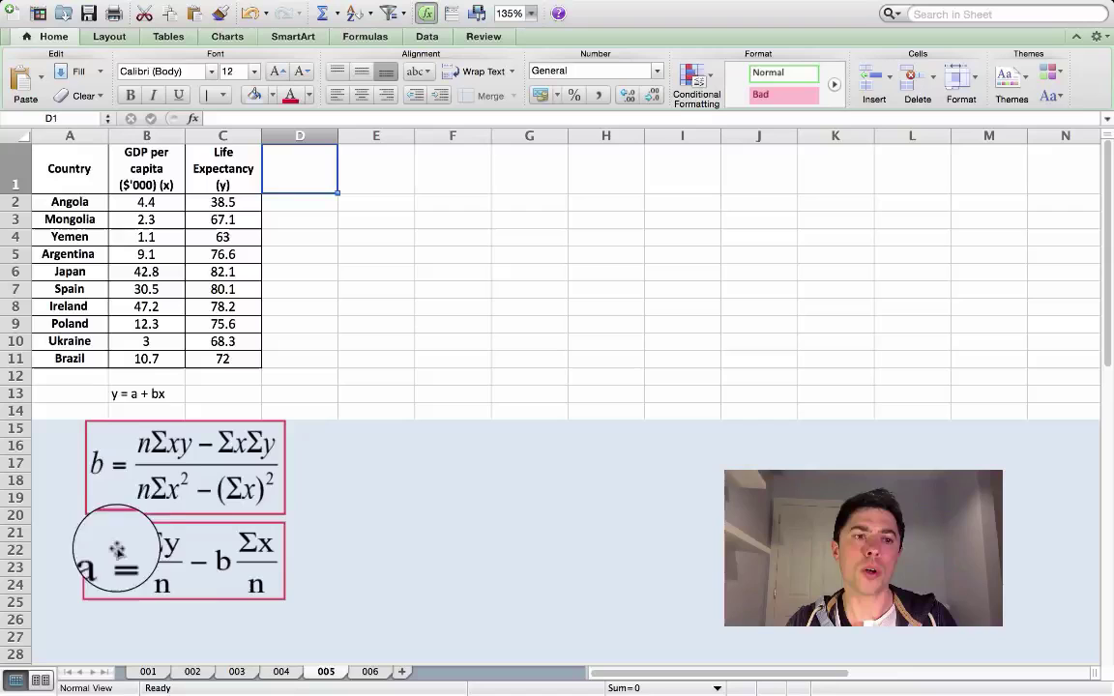
{"action": "left_click", "coordinate": [142, 412]}
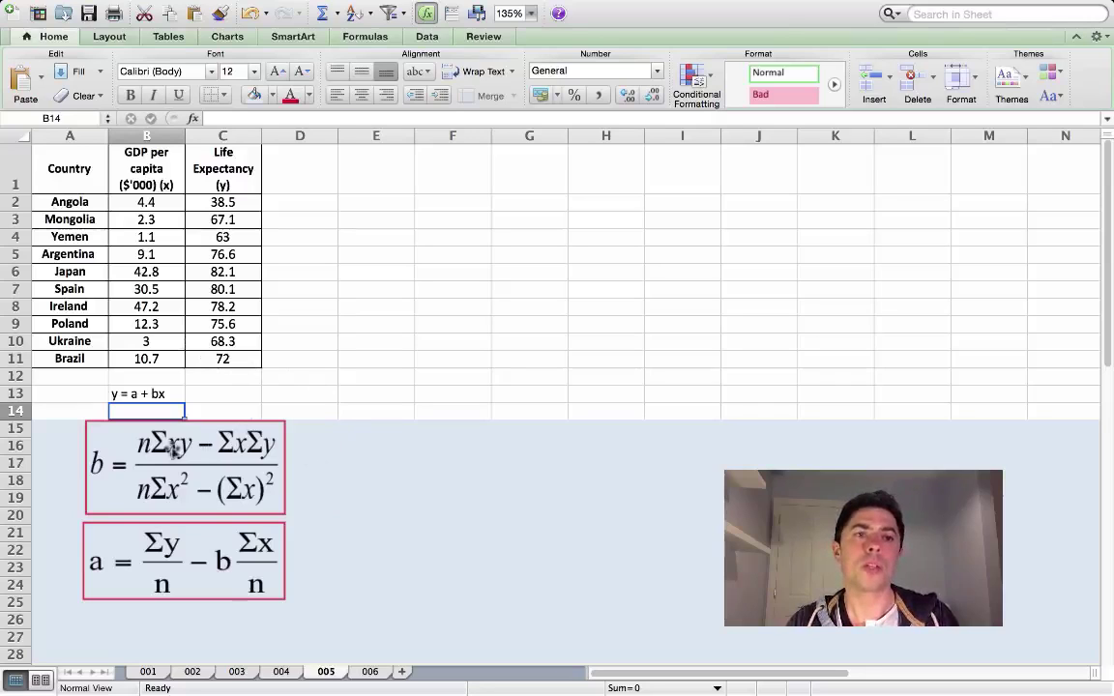
Type 'n = 10' into cell A13 as the sample size
{"action": "left_click", "coordinate": [49, 391]}
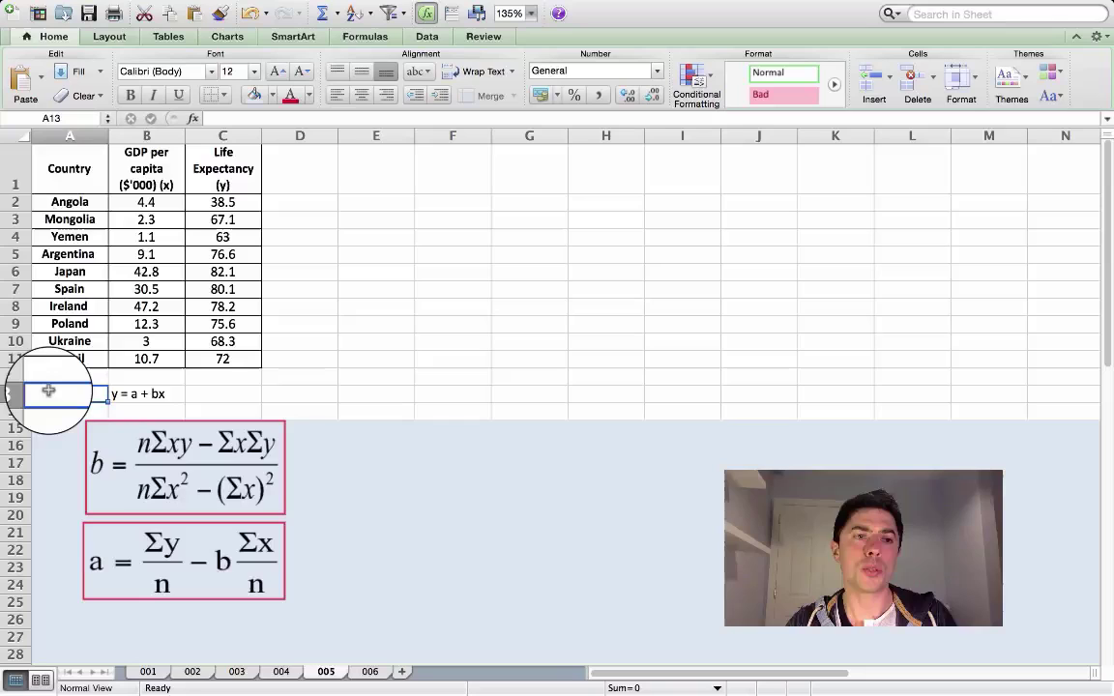
{"action": "type", "text": "n"}
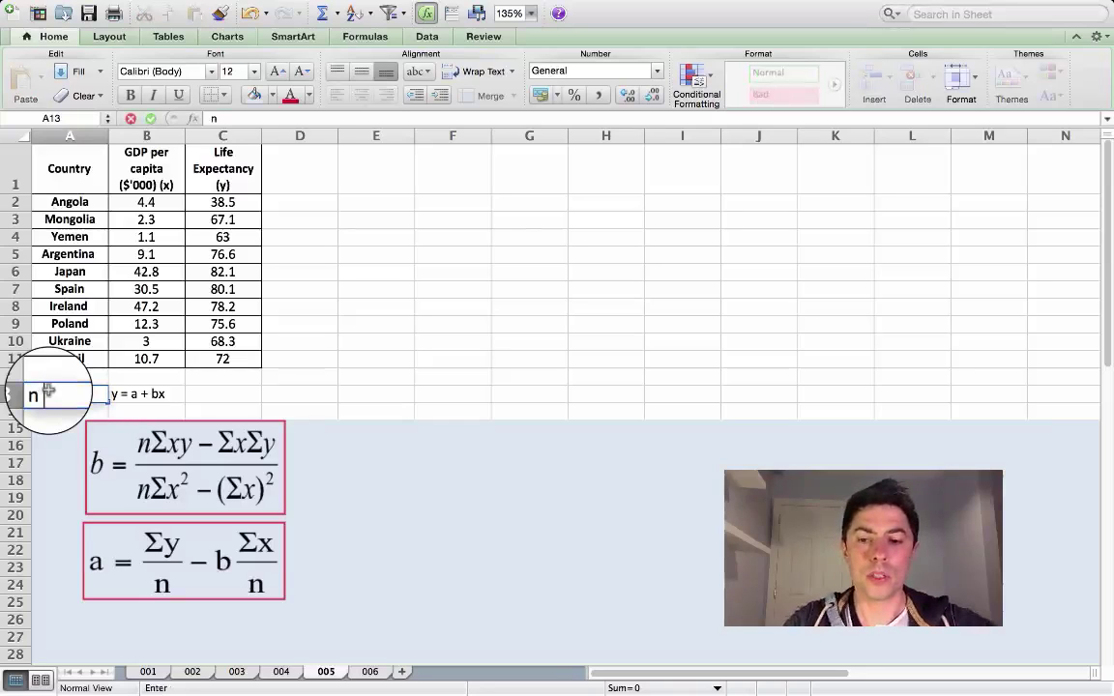
{"action": "type", "text": " = 10"}
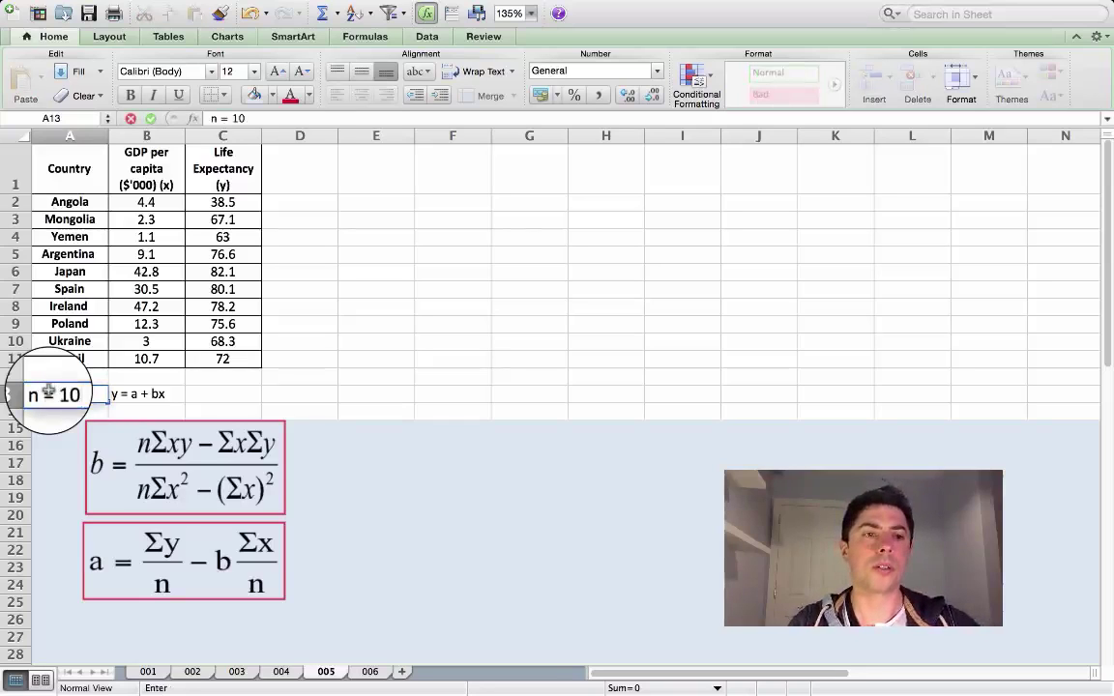
{"action": "key", "text": "Return"}
{"action": "left_click", "coordinate": [348, 401]}
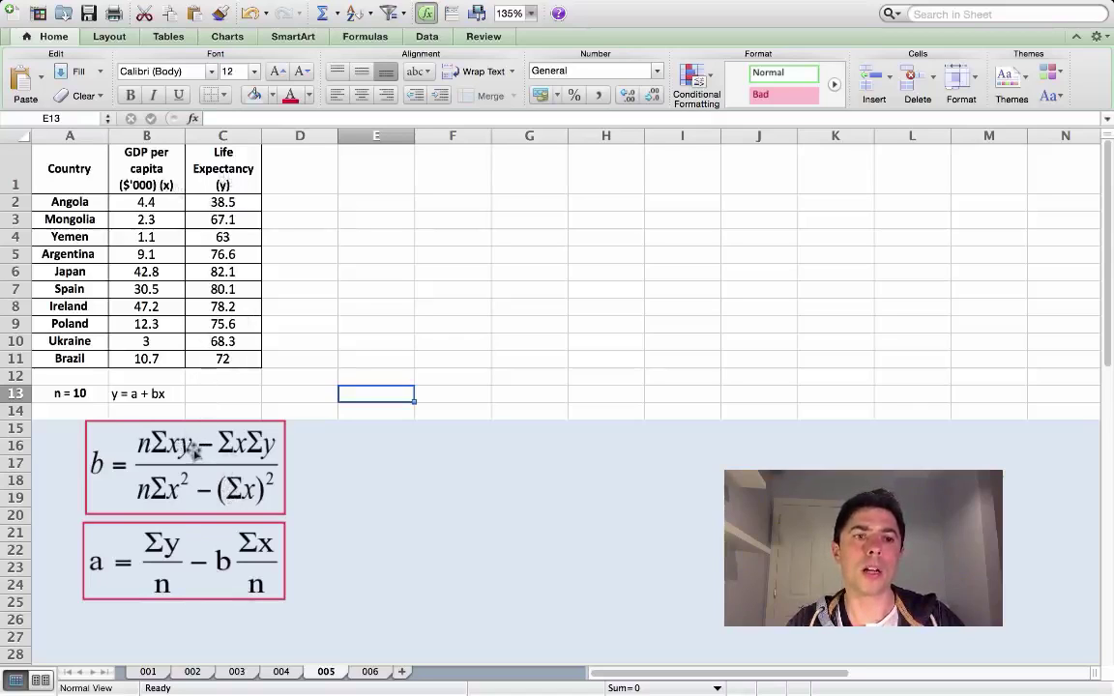
Add an 'xy' heading in D1 and fill =(B2*C2) from D2 down to D11
{"action": "left_click", "coordinate": [311, 179]}
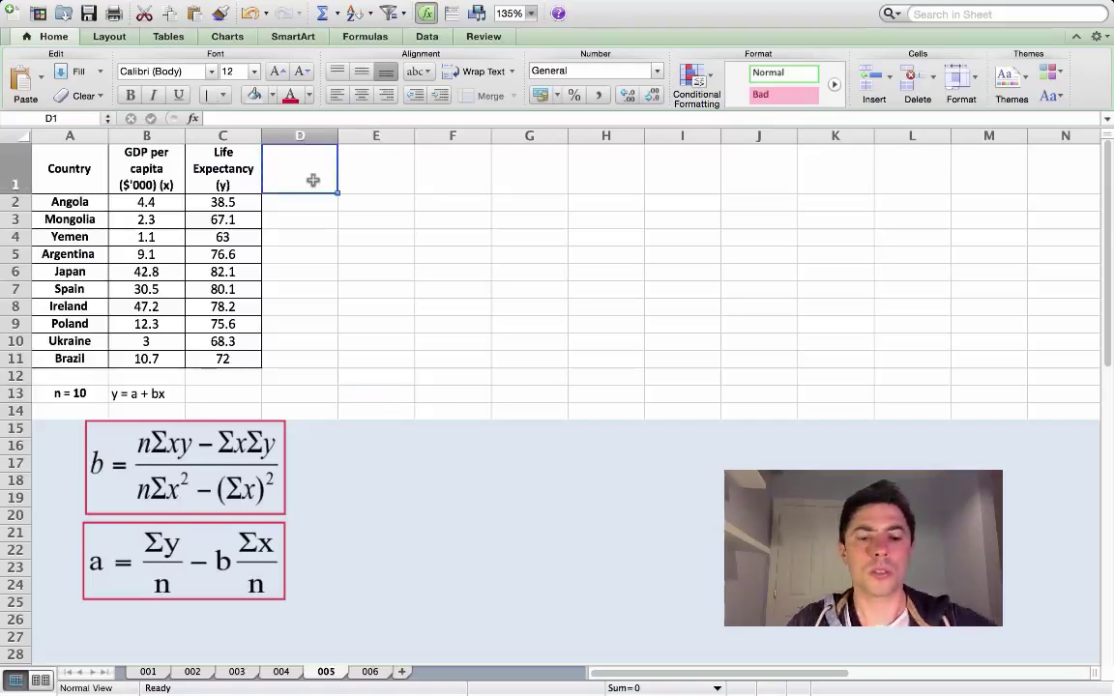
{"action": "type", "text": "xy"}
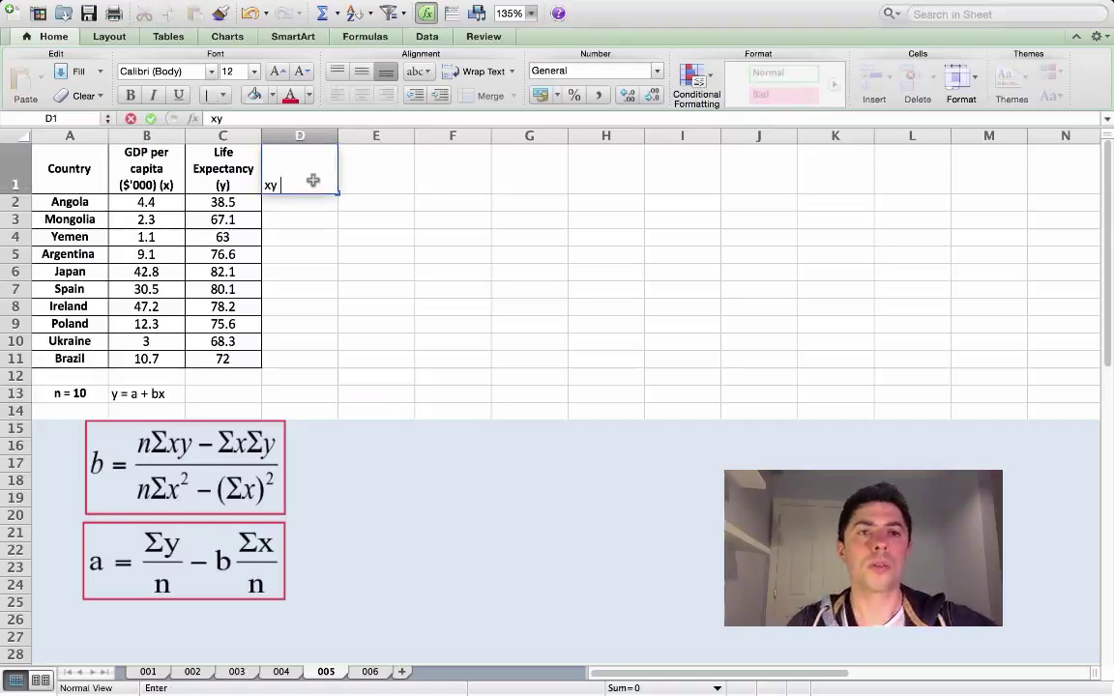
{"action": "key", "text": "Return"}
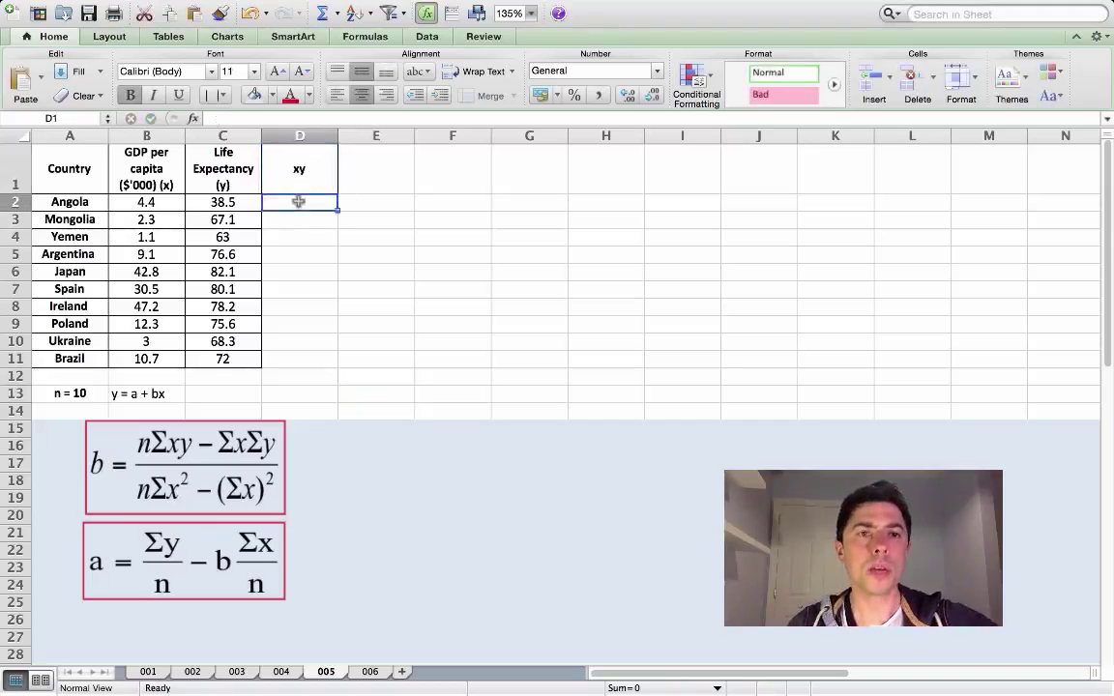
{"action": "type", "text": "="}
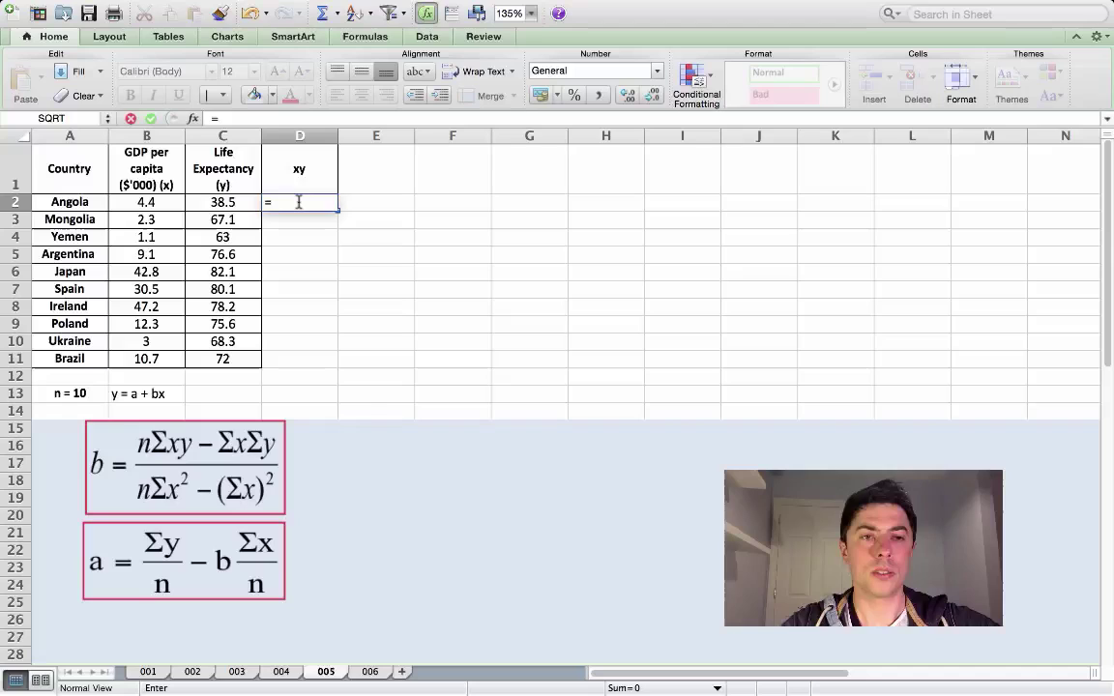
{"action": "type", "text": "("}
{"action": "left_click", "coordinate": [150, 200]}
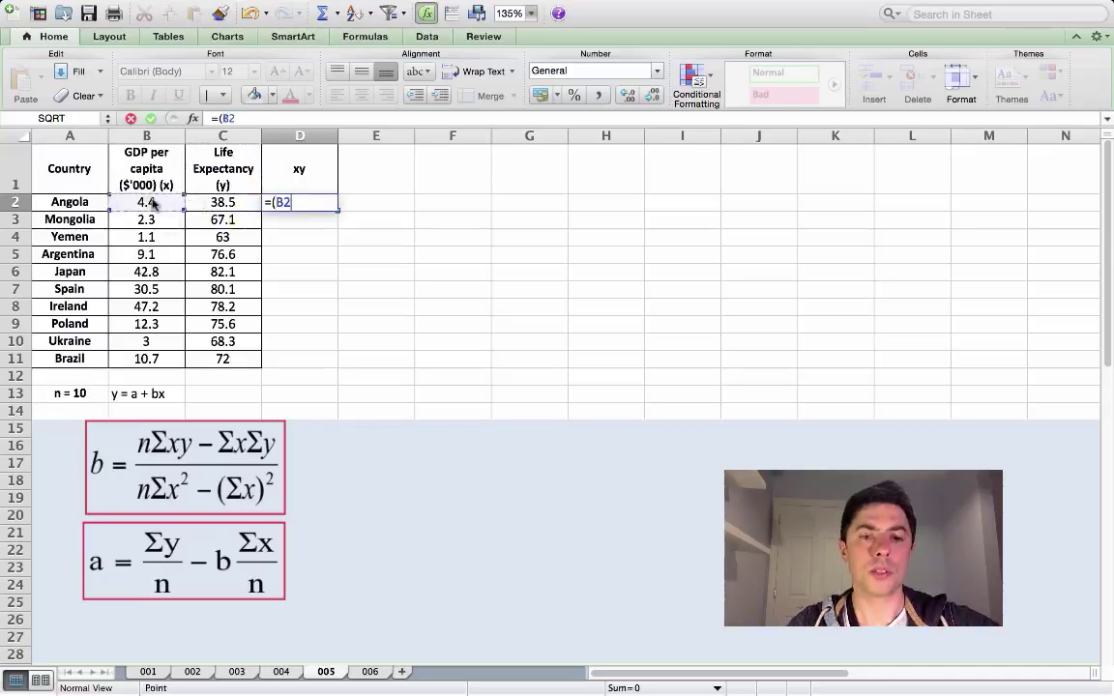
{"action": "type", "text": "*"}
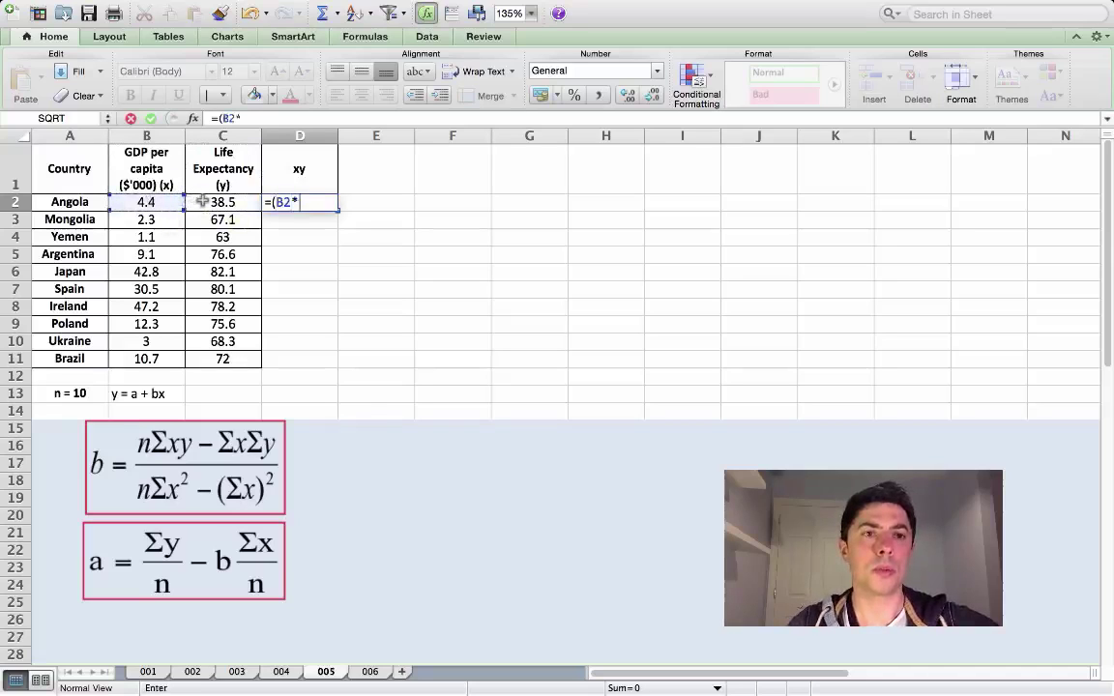
{"action": "left_click", "coordinate": [202, 200]}
{"action": "type", "text": ")"}
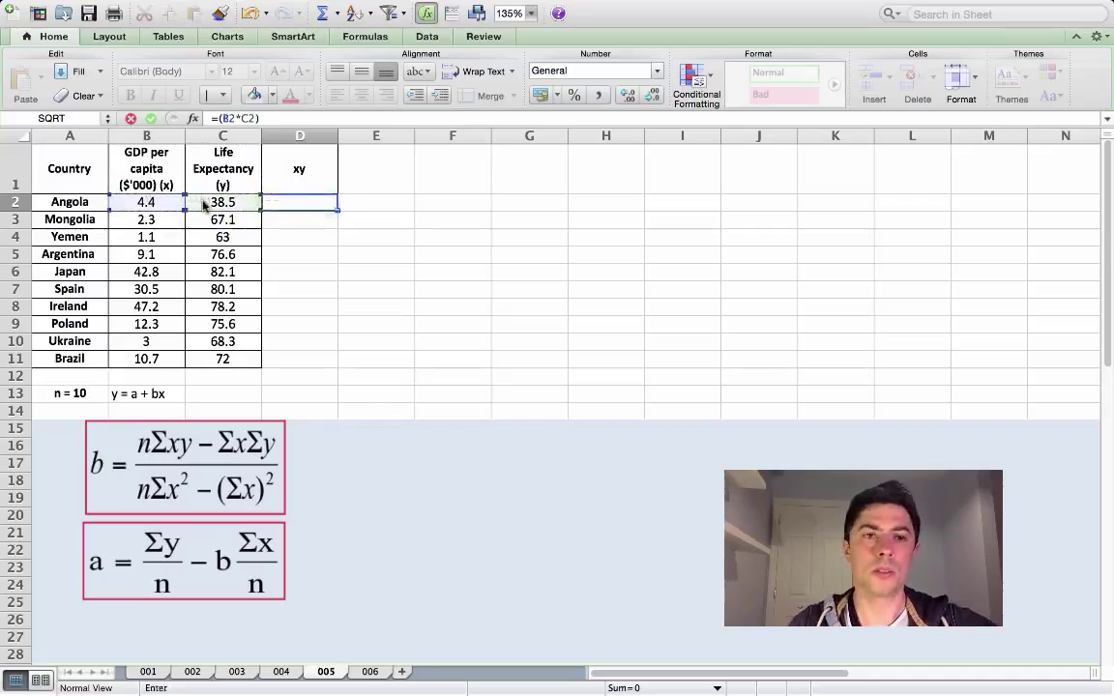
{"action": "key", "text": "Return"}
{"action": "left_click", "coordinate": [321, 202]}
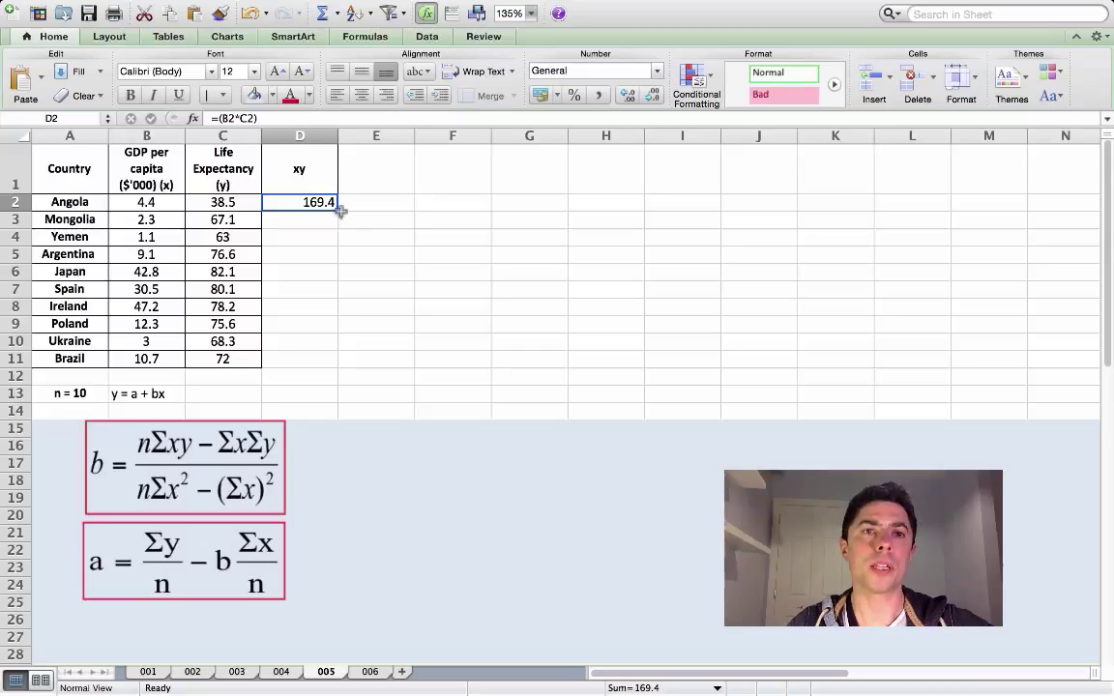
{"action": "double_click", "coordinate": [336, 211]}
Centre the xy column from heading to D11 and give it All Borders
{"action": "left_click_drag", "start_coordinate": [300, 169], "coordinate": [303, 356]}
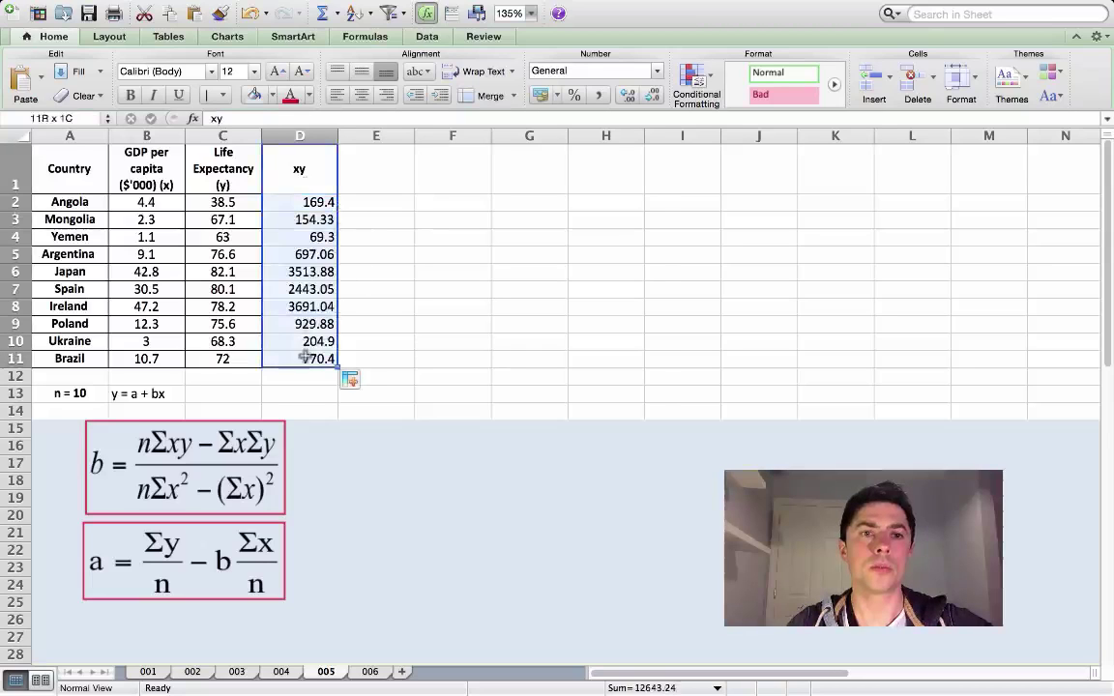
{"action": "left_click", "coordinate": [361, 95]}
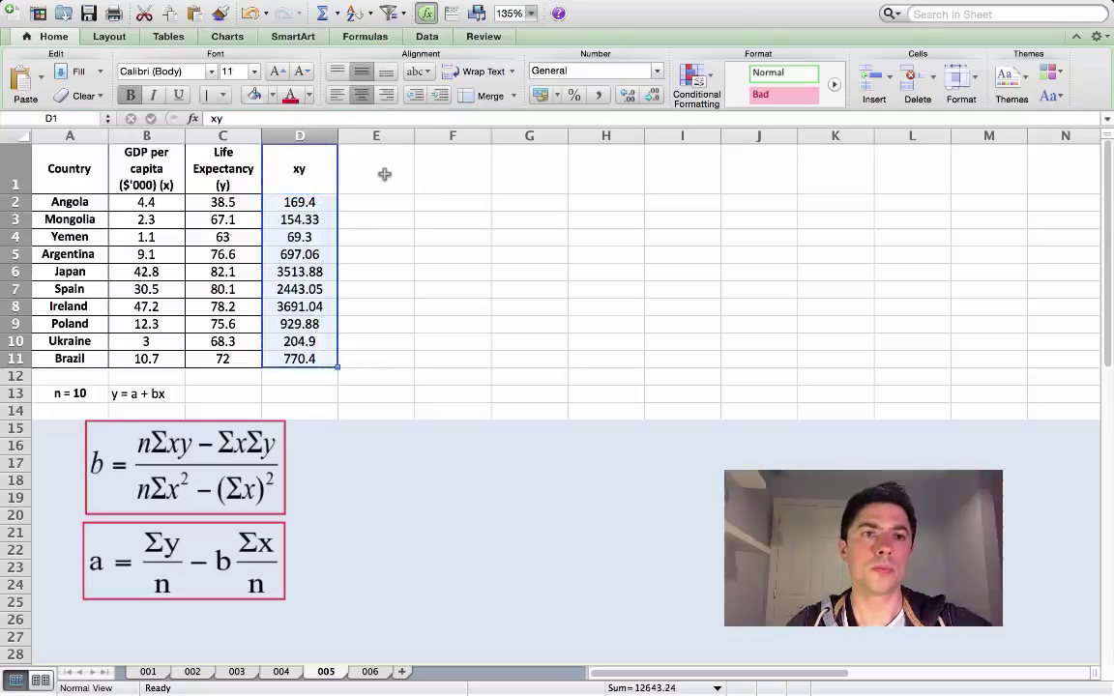
{"action": "left_click", "coordinate": [224, 95]}
{"action": "left_click", "coordinate": [235, 142]}
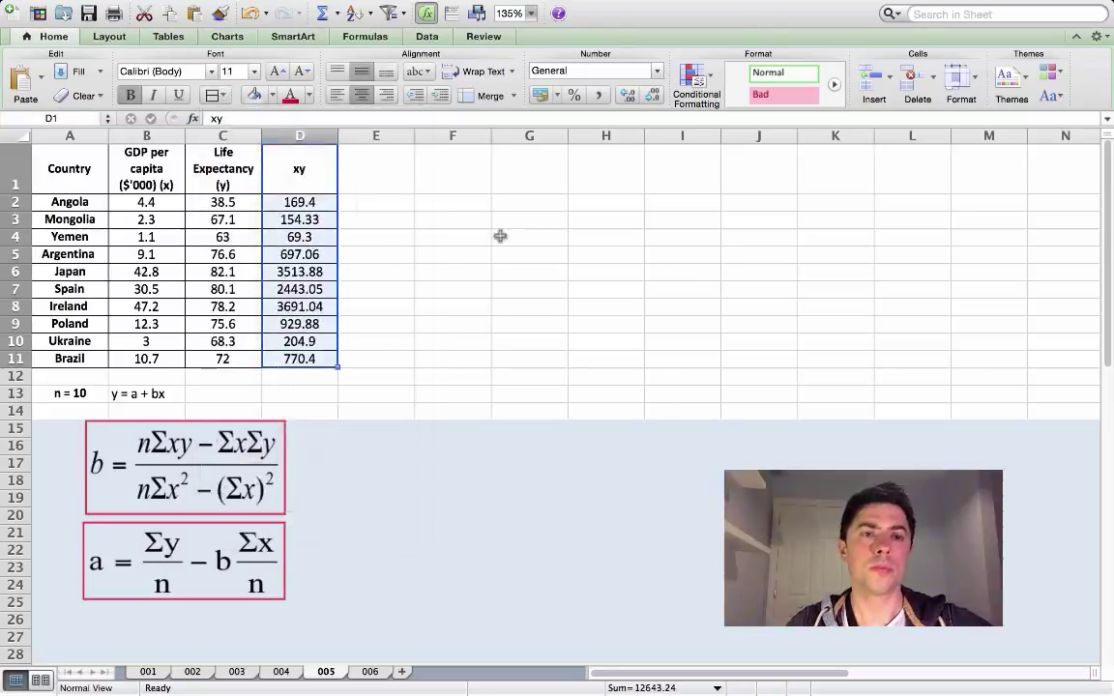
{"action": "left_click", "coordinate": [452, 222]}
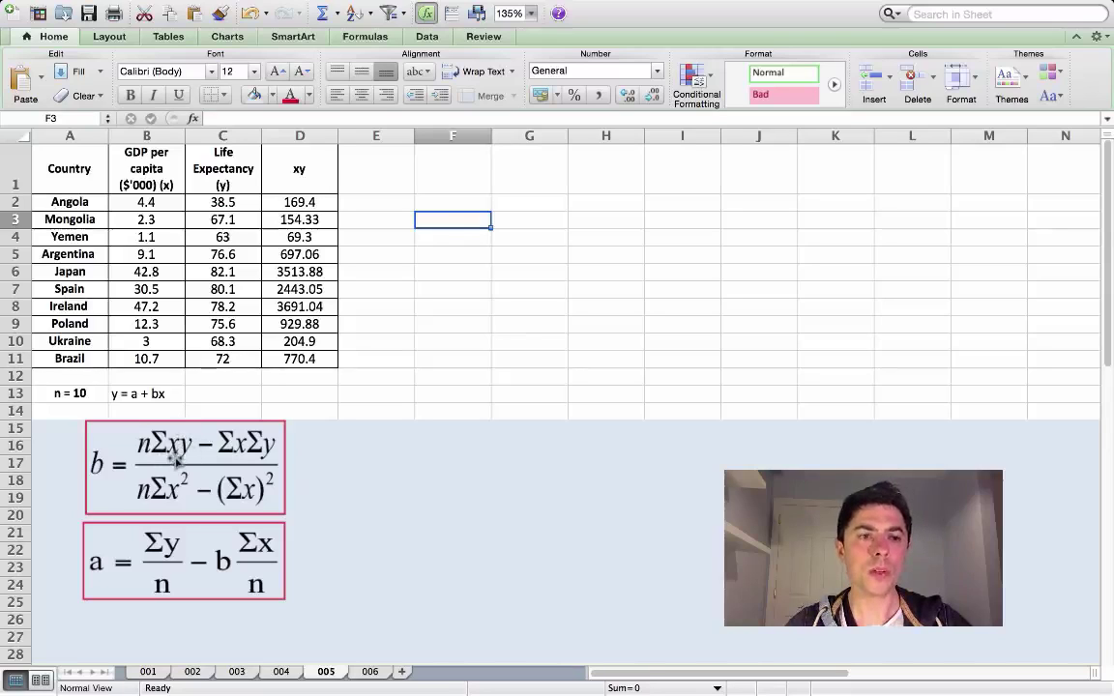
Enter =SUM(D2:D11) in D12, totalling the xy column as 12643.24 in bold red
{"action": "left_click", "coordinate": [290, 376]}
{"action": "type", "text": "="}
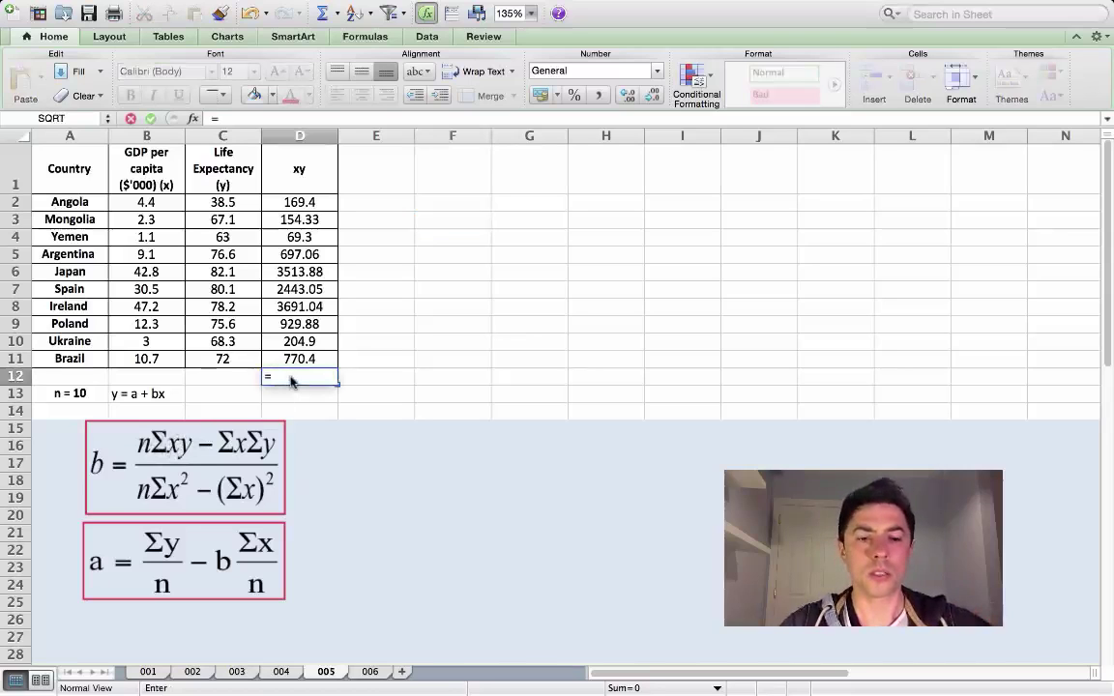
{"action": "type", "text": "Sum("}
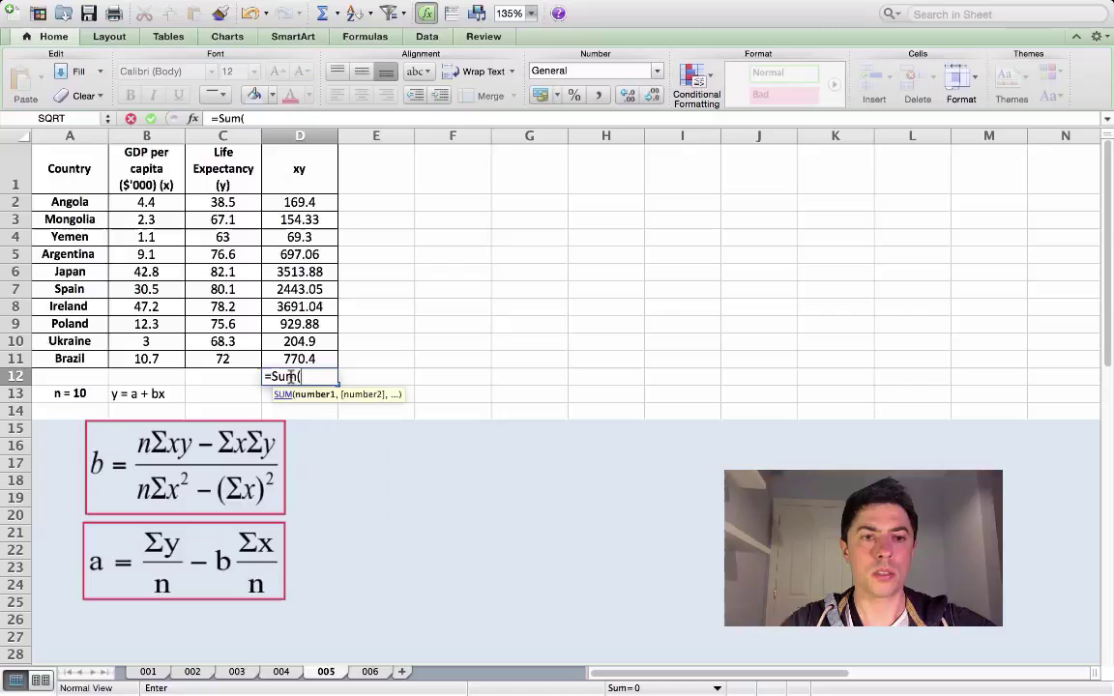
{"action": "left_click", "coordinate": [305, 203]}
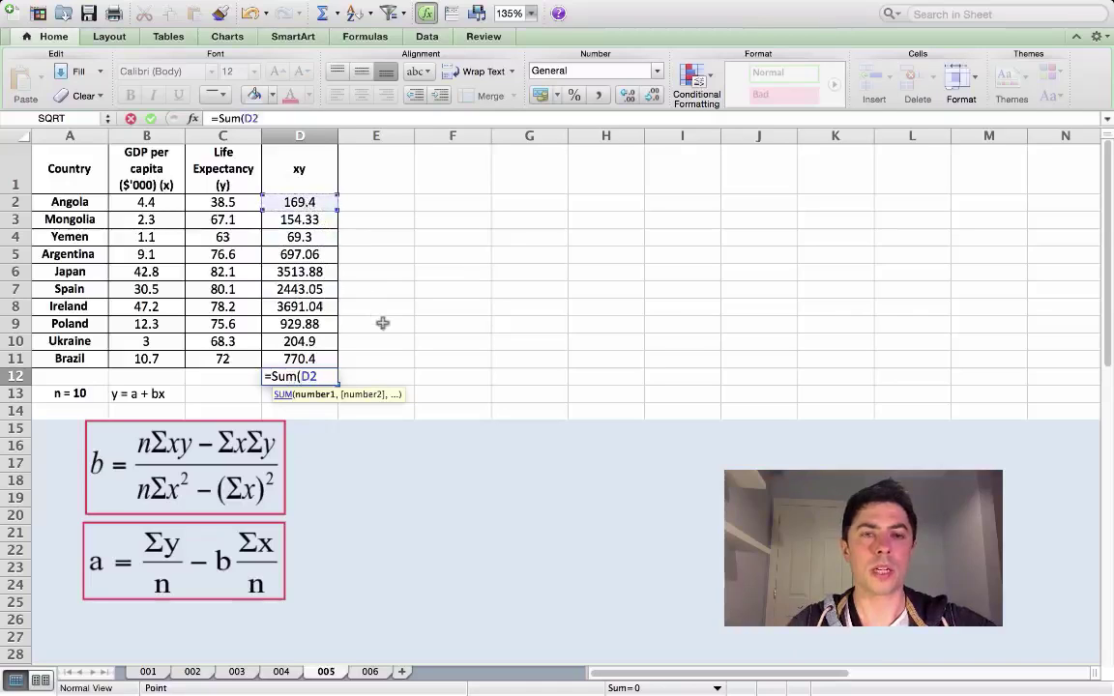
{"action": "key", "text": "F8"}
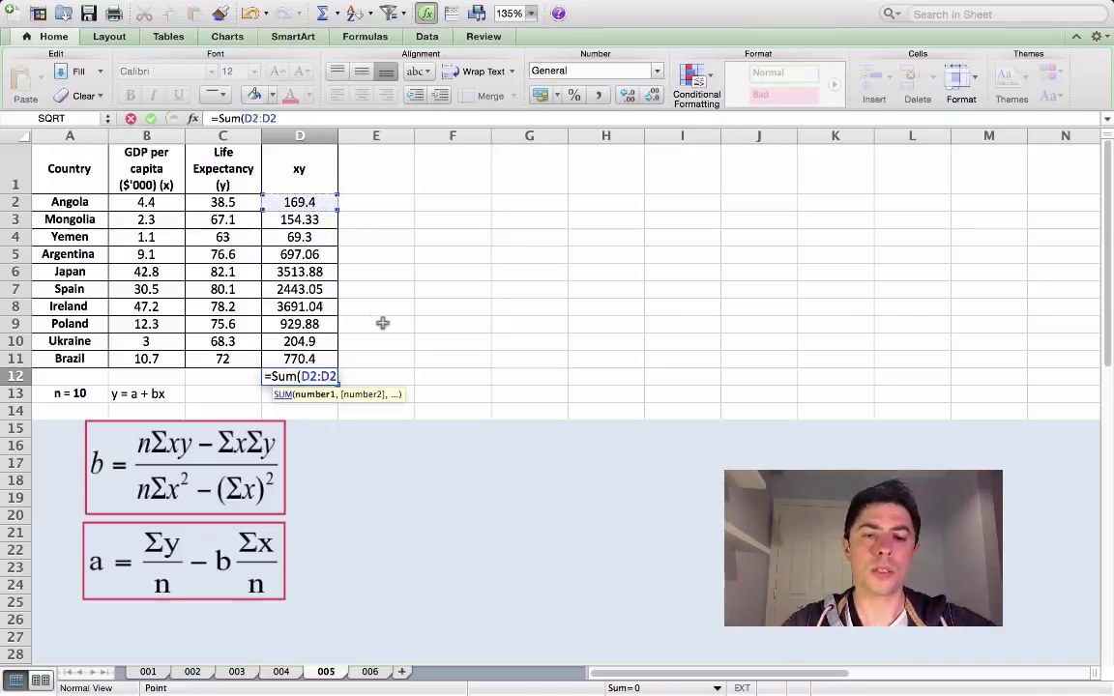
{"action": "left_click", "coordinate": [308, 359]}
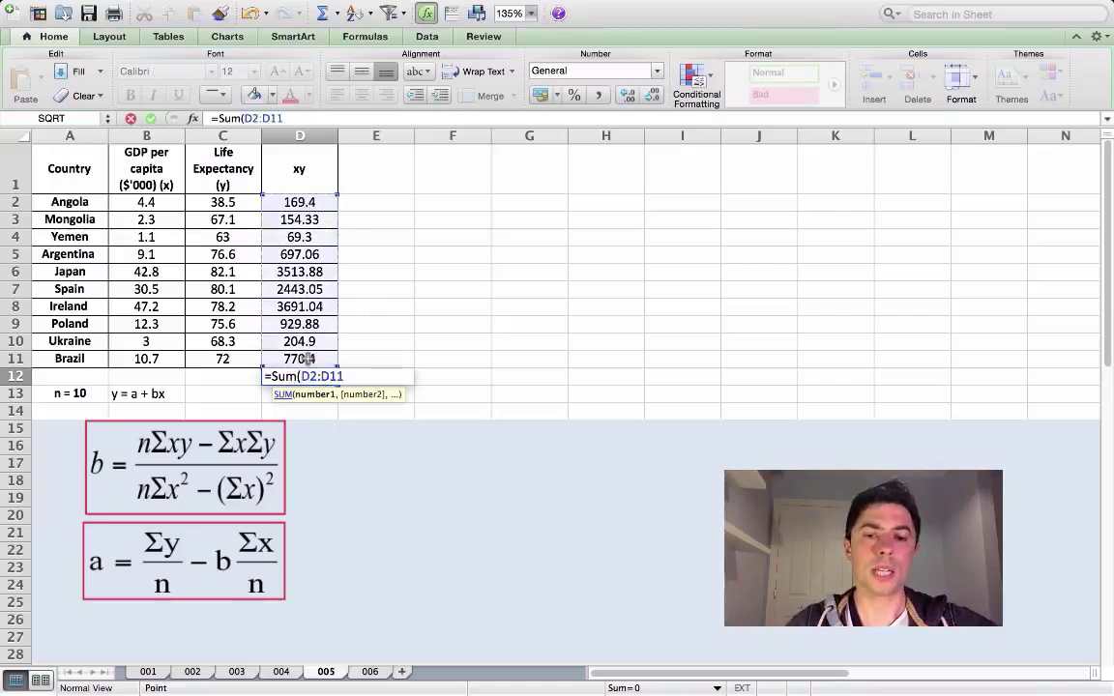
{"action": "type", "text": ")"}
{"action": "key", "text": "Return"}
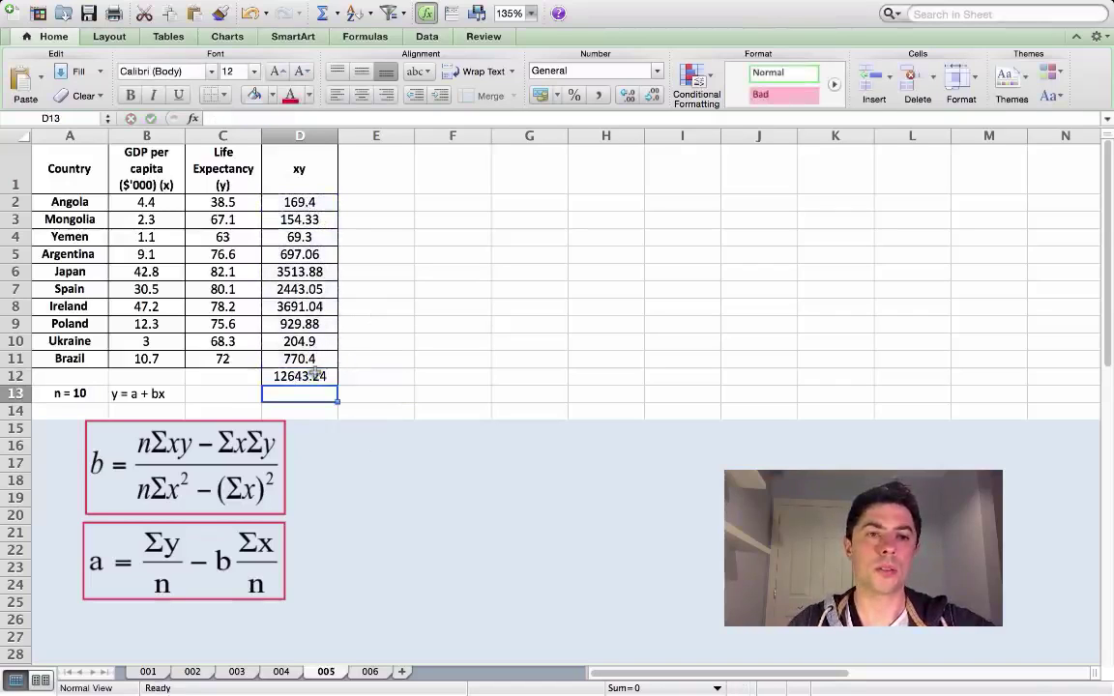
{"action": "key", "text": "Up"}
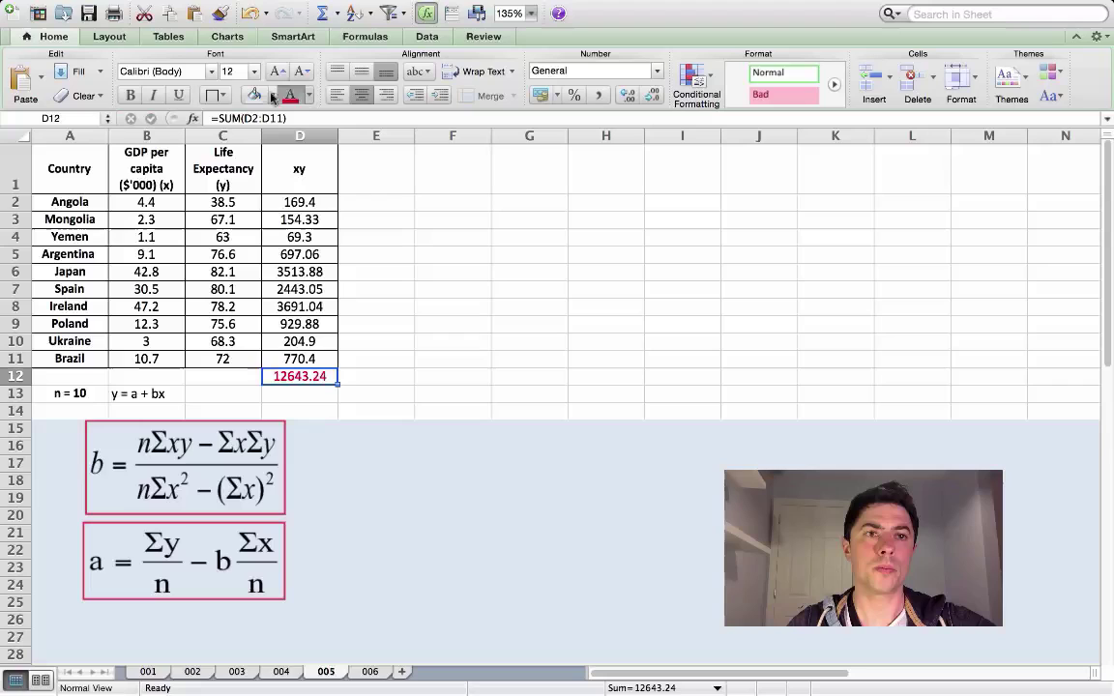
{"action": "left_click", "coordinate": [569, 371]}
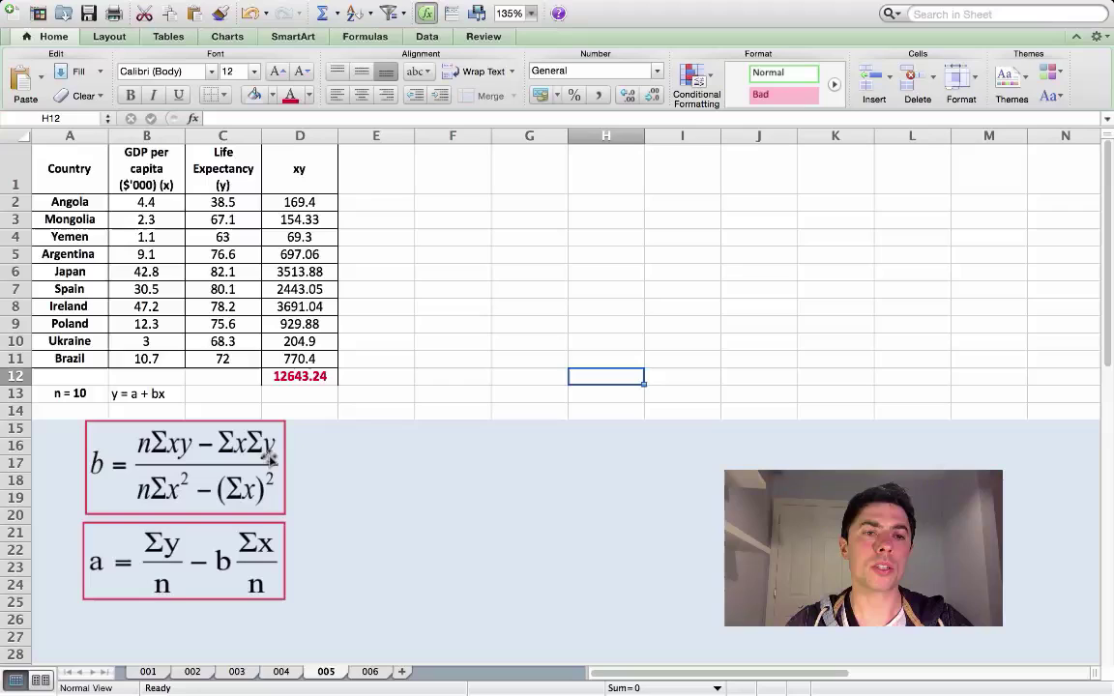
Total the GDP column in B12 with =SUM(B2:B11), giving 163.4
{"action": "left_click", "coordinate": [150, 376]}
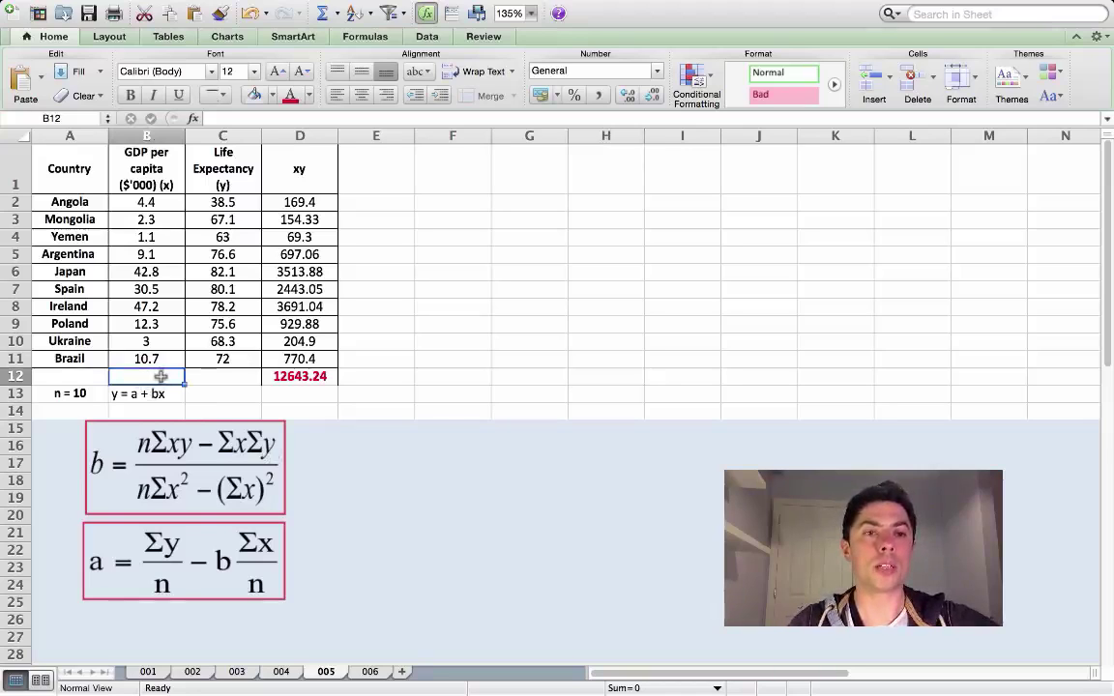
{"action": "type", "text": "=Sum("}
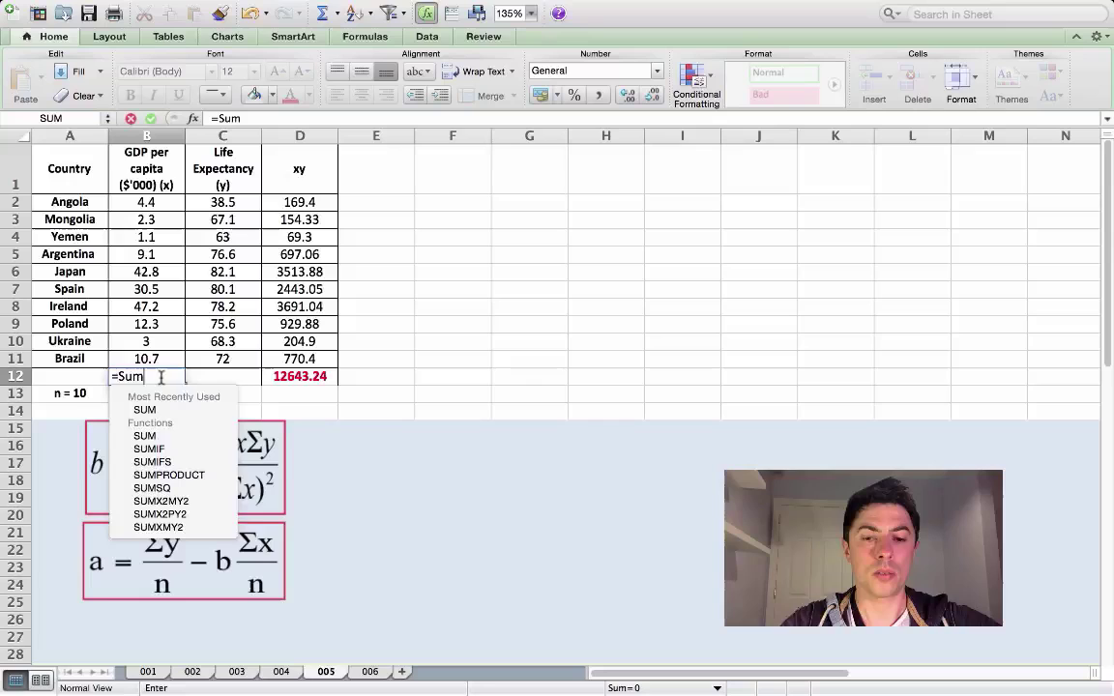
{"action": "left_click", "coordinate": [154, 207]}
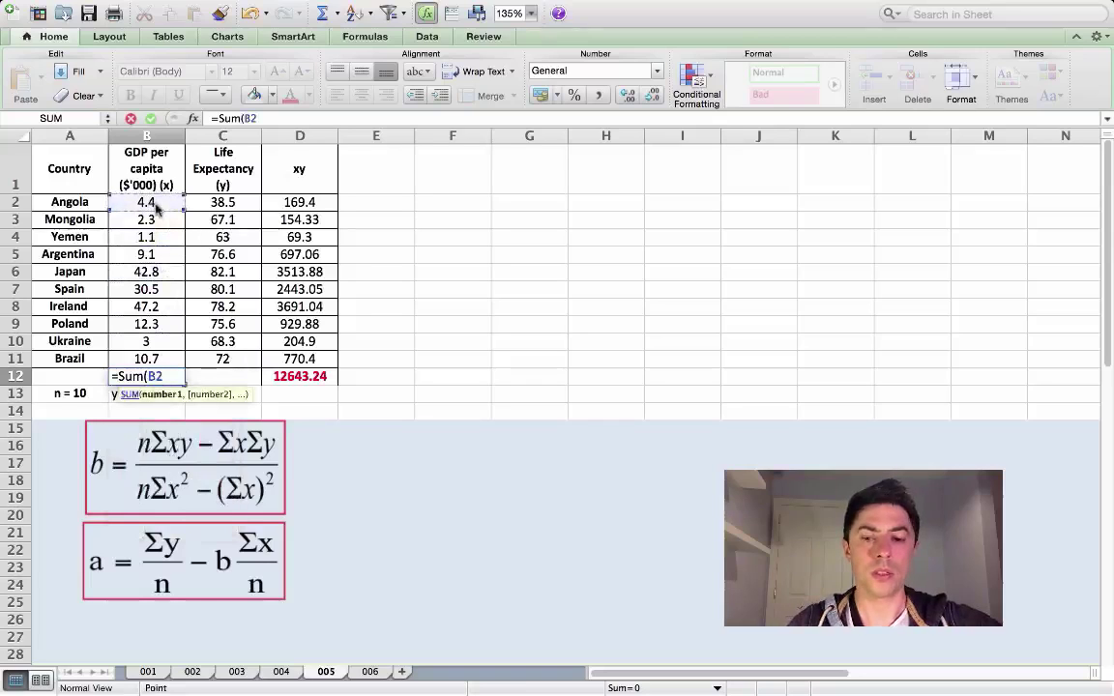
{"action": "left_click_drag", "start_coordinate": [155, 202], "coordinate": [155, 220]}
{"action": "left_click_drag", "start_coordinate": [148, 354], "coordinate": [147, 358]}
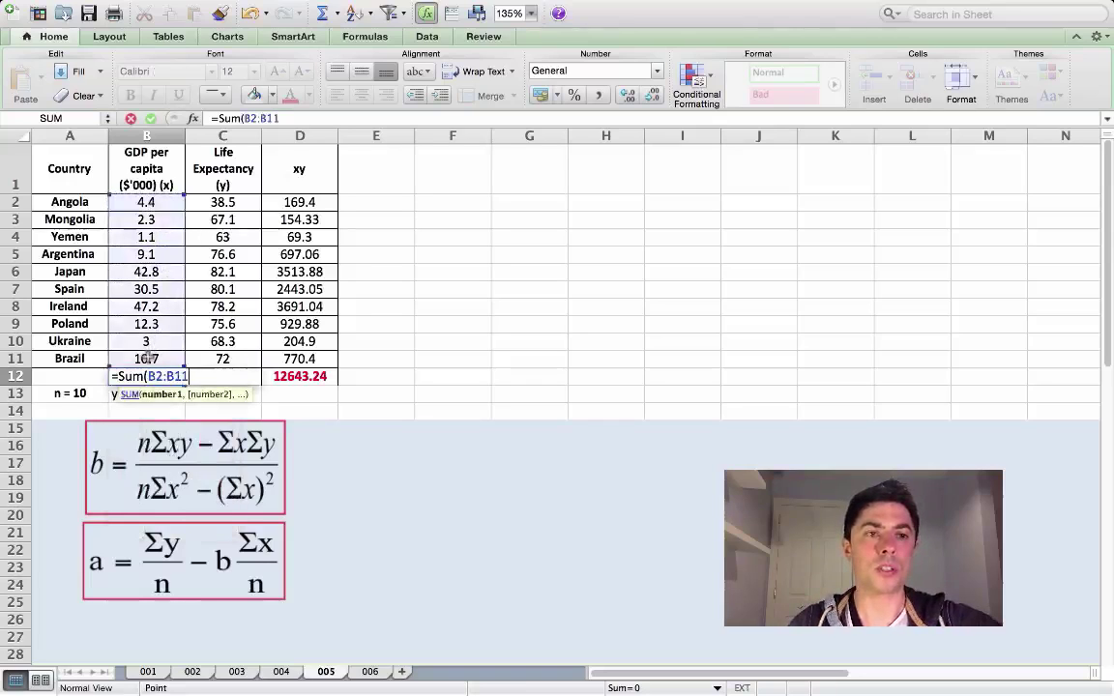
{"action": "type", "text": ")"}
{"action": "key", "text": "Return"}
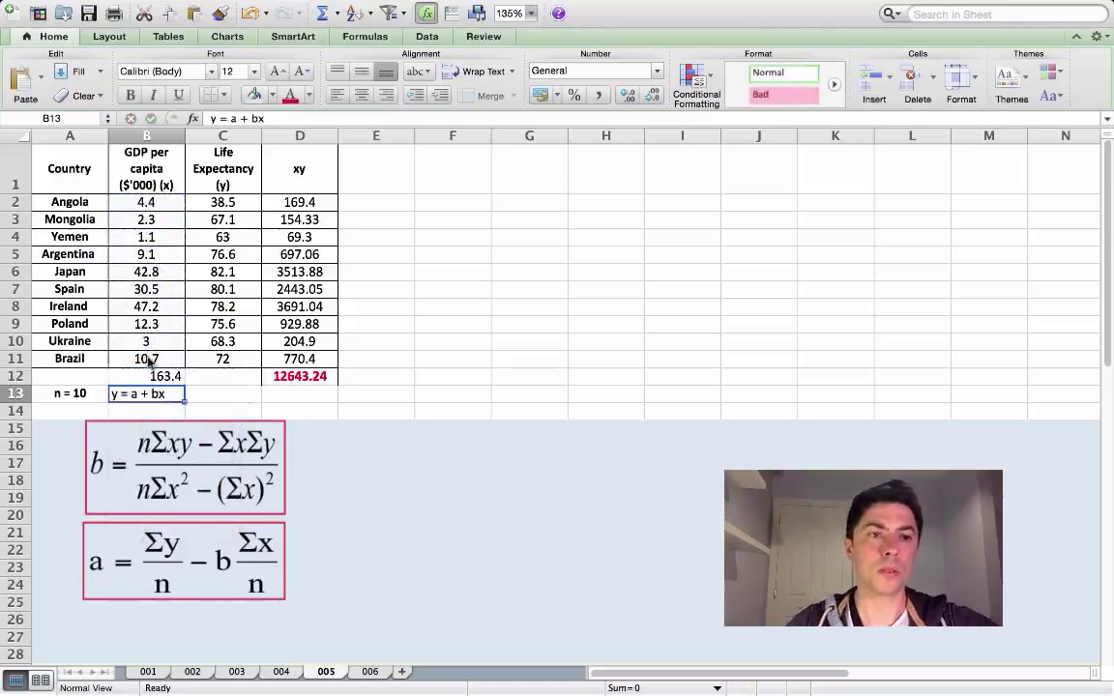
Make B12 centred, bold and red, and fill the sum across to C12, giving 701.5
{"action": "left_click", "coordinate": [152, 376]}
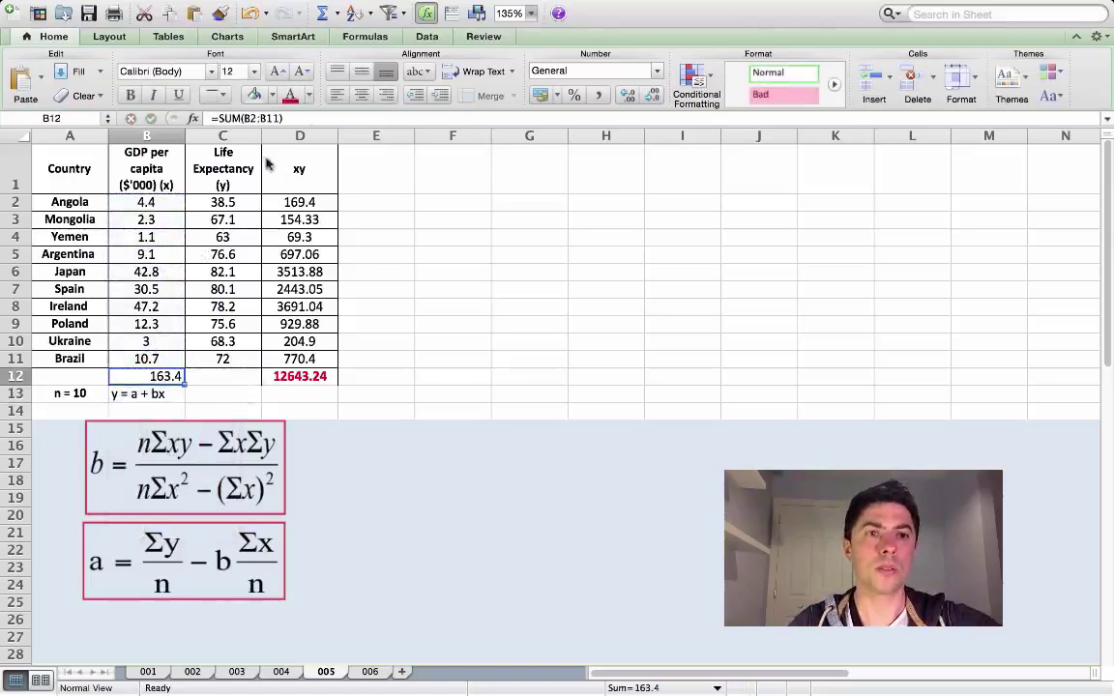
{"action": "left_click", "coordinate": [361, 94]}
{"action": "left_click", "coordinate": [288, 93]}
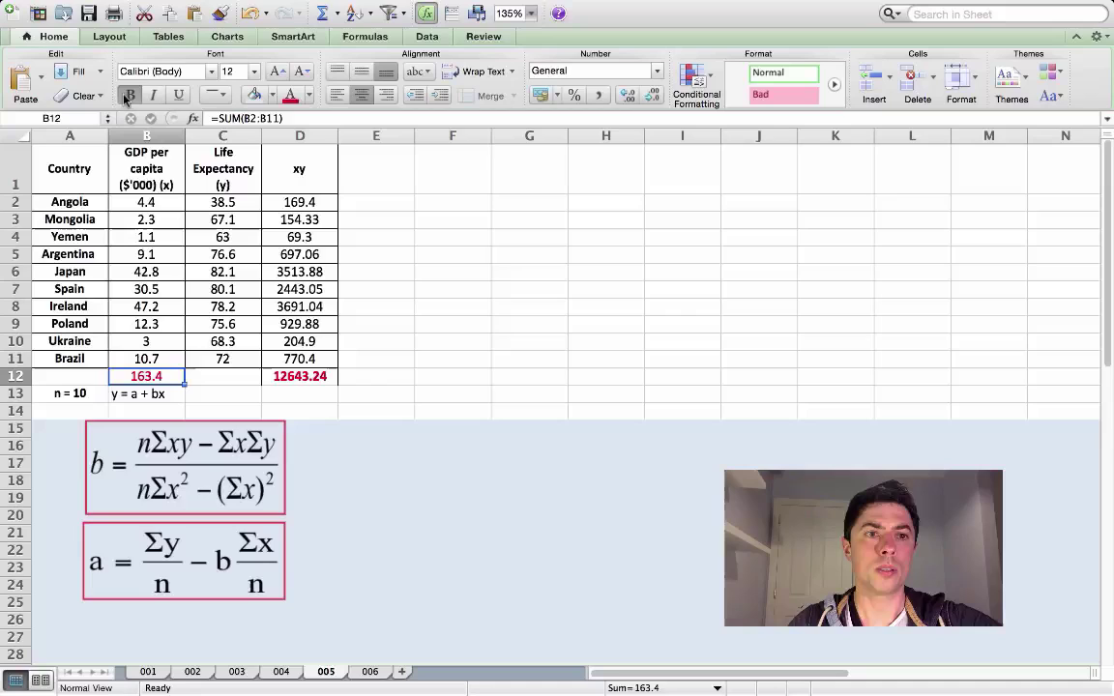
{"action": "left_click", "coordinate": [128, 95]}
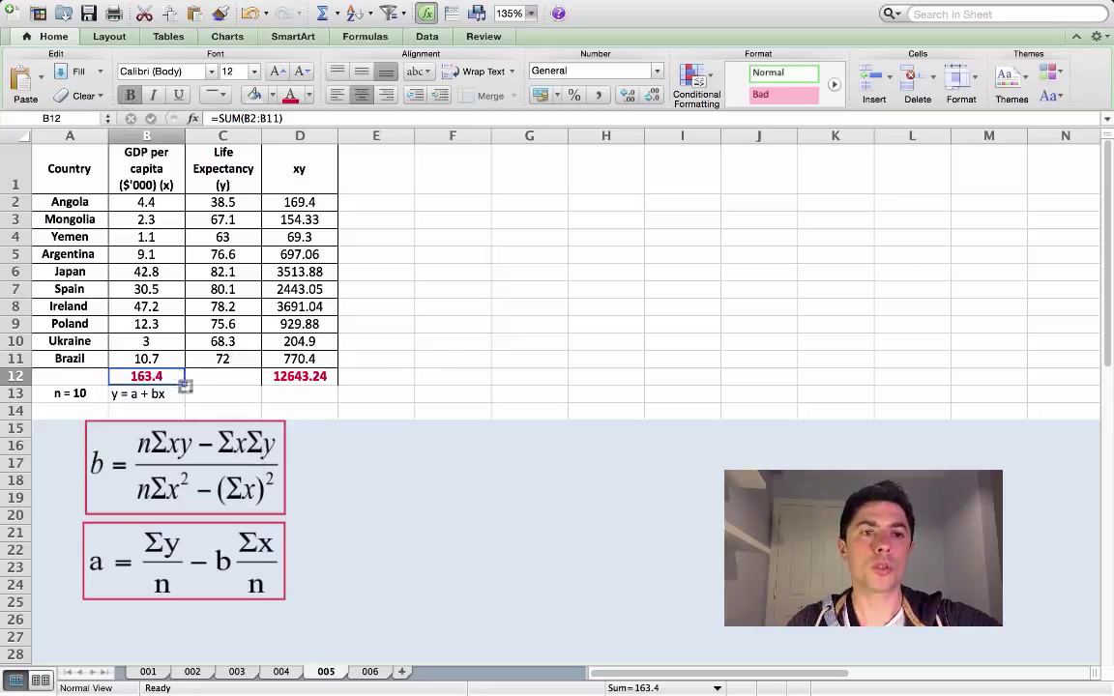
{"action": "left_click_drag", "start_coordinate": [185, 385], "coordinate": [254, 385]}
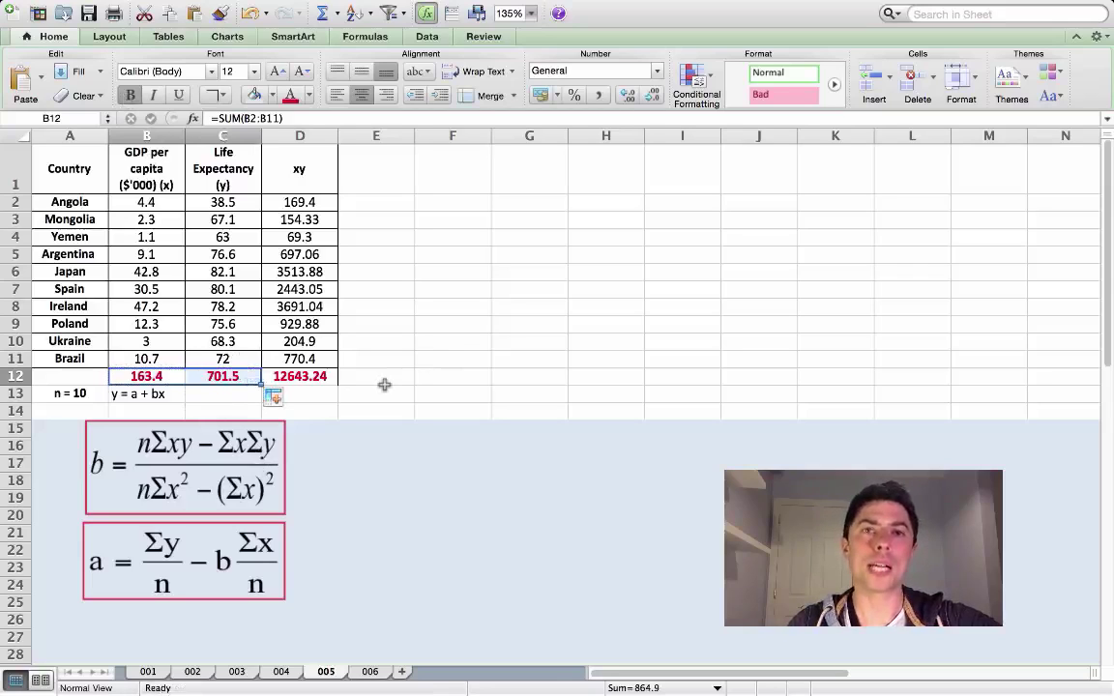
{"action": "left_click", "coordinate": [356, 390]}
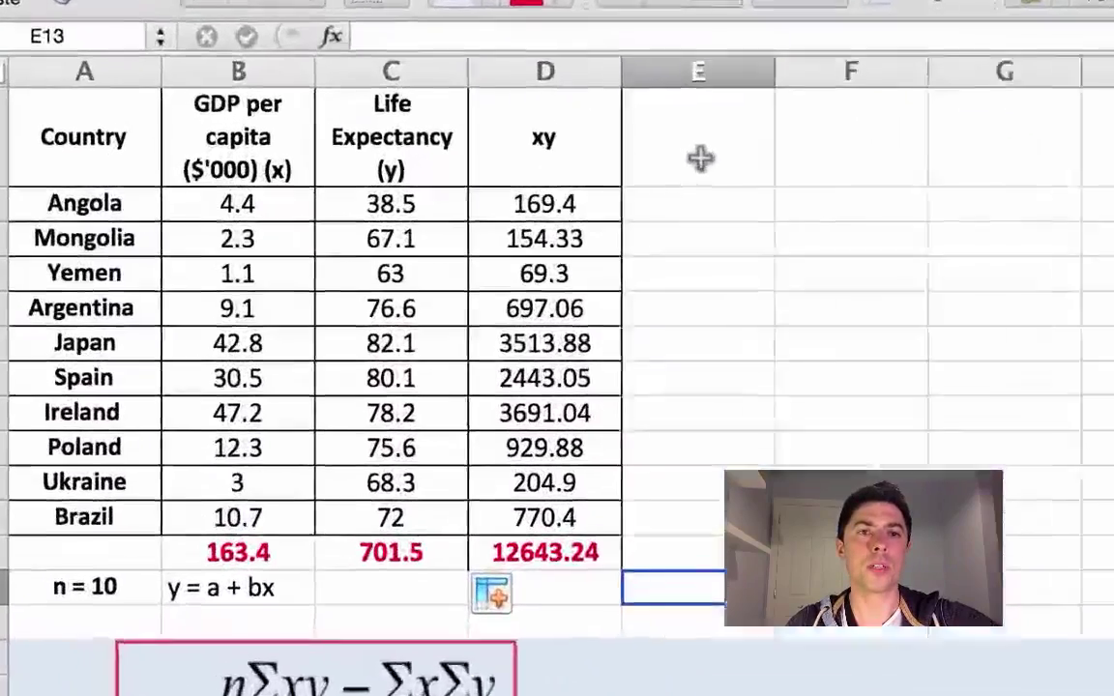
Head column E 'x^2' and enter =(B2^2) in E2, giving 19.36 for Angola
{"action": "left_click", "coordinate": [377, 176]}
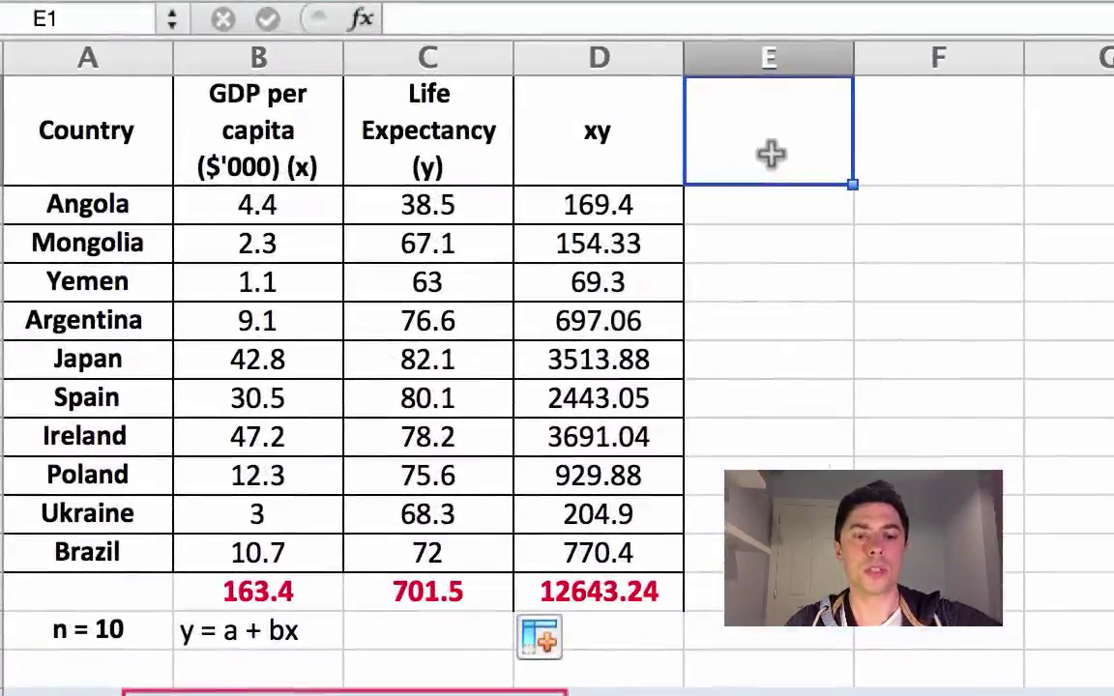
{"action": "type", "text": "x^2"}
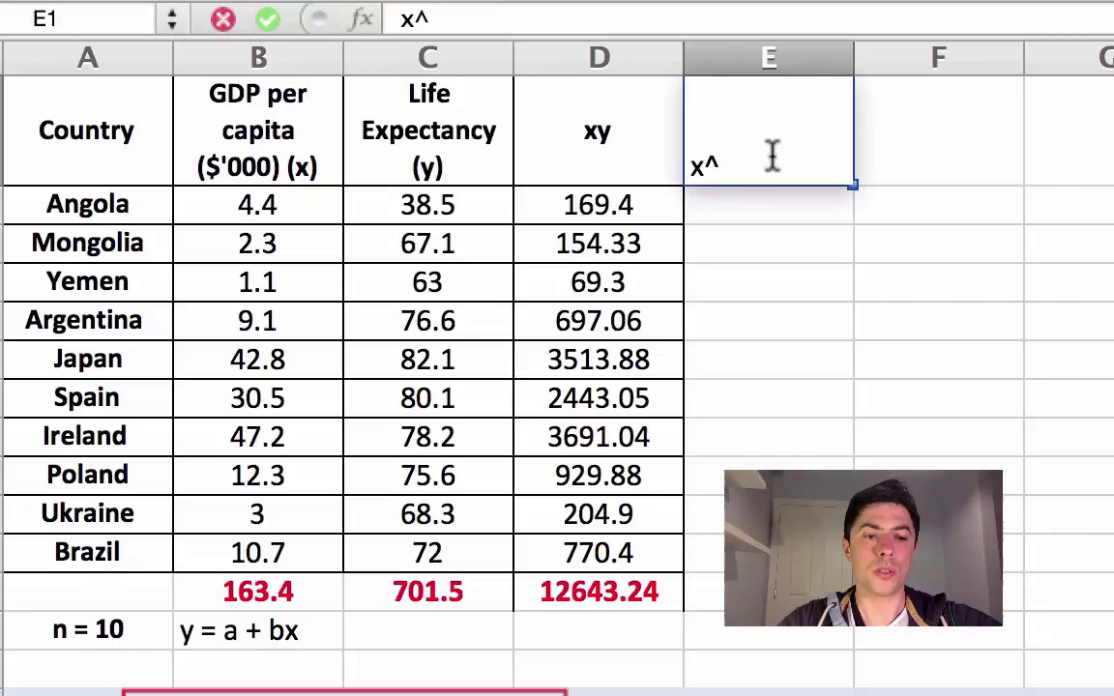
{"action": "left_click", "coordinate": [883, 139]}
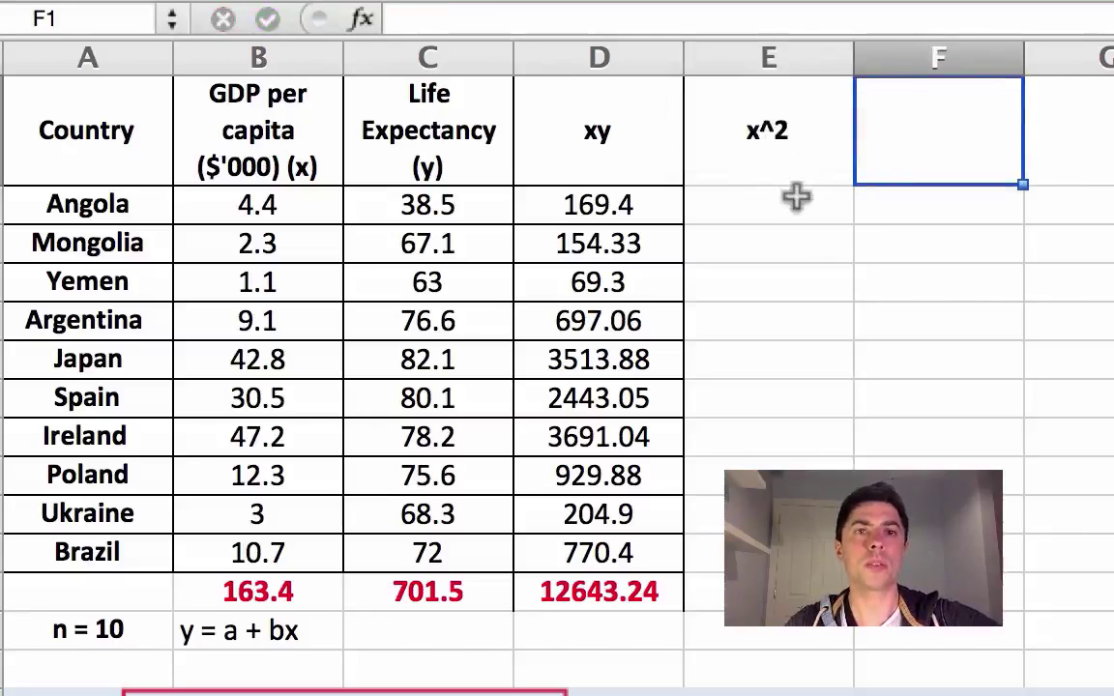
{"action": "left_click", "coordinate": [776, 218]}
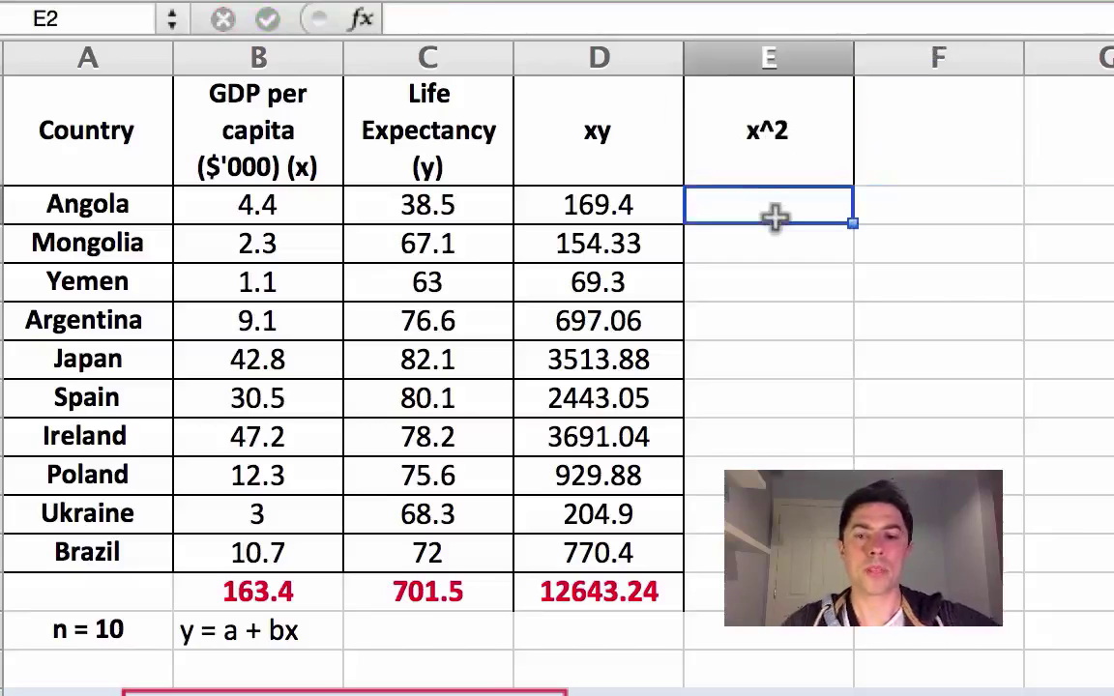
{"action": "type", "text": "="}
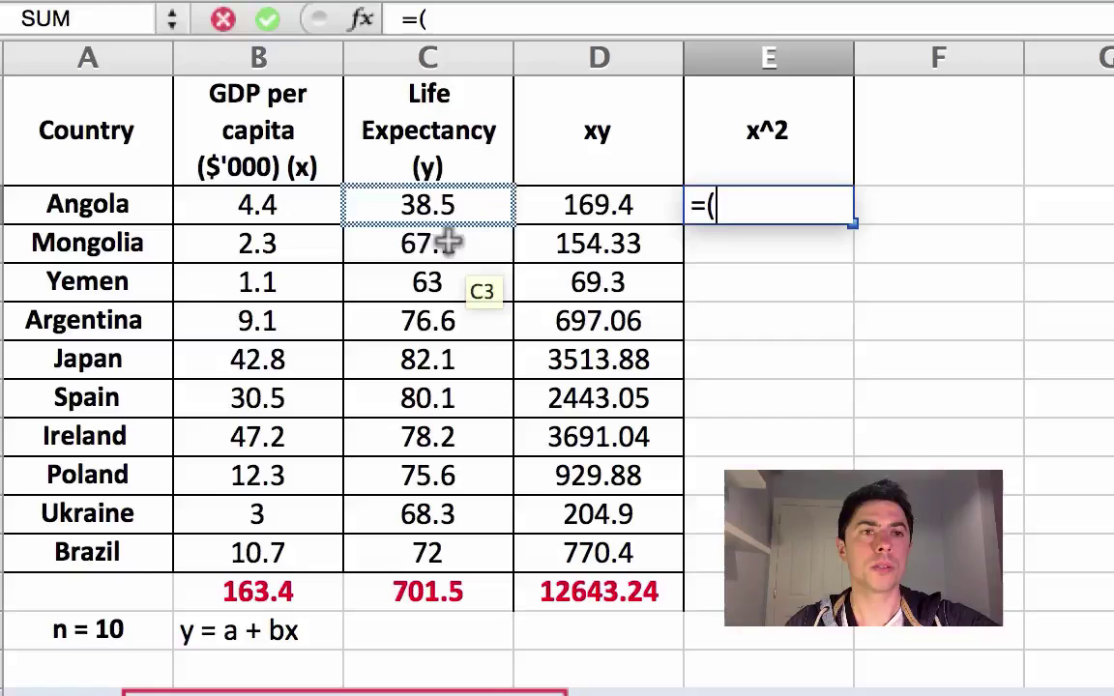
{"action": "type", "text": "("}
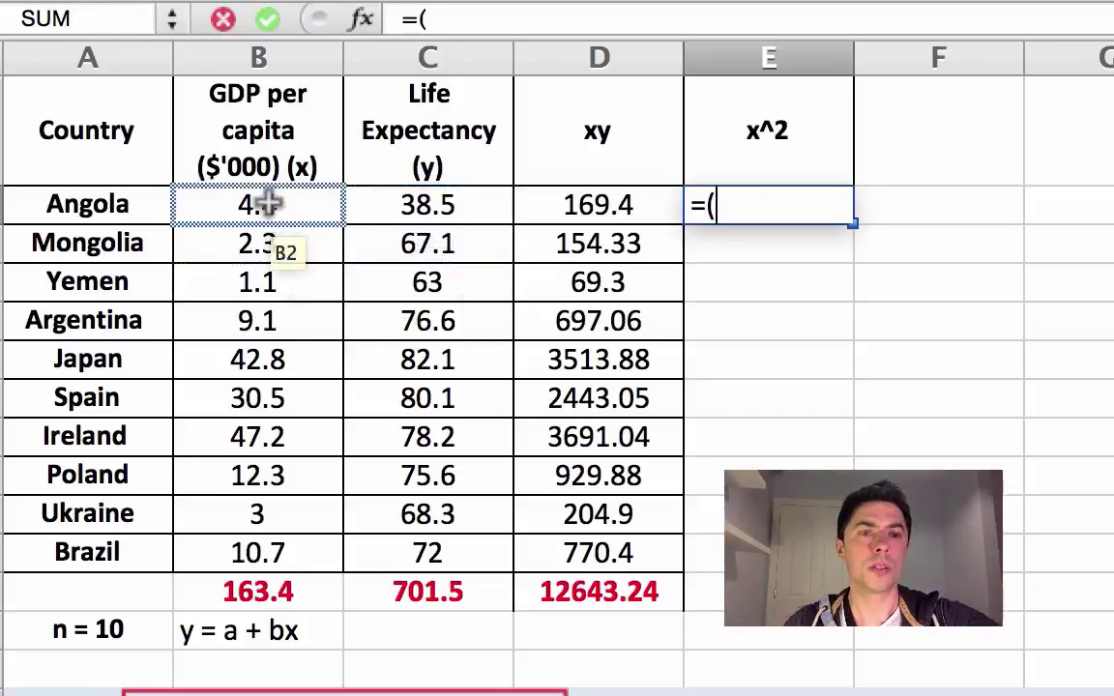
{"action": "left_click", "coordinate": [267, 208]}
{"action": "type", "text": "^2"}
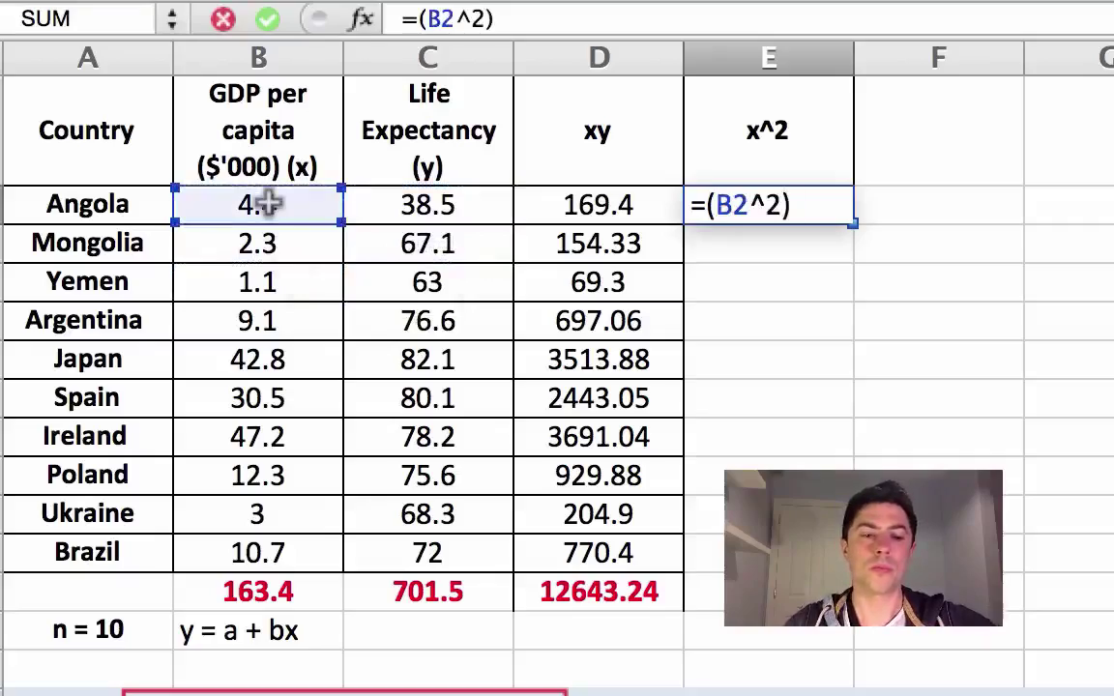
{"action": "type", "text": ")"}
{"action": "key", "text": "Return"}
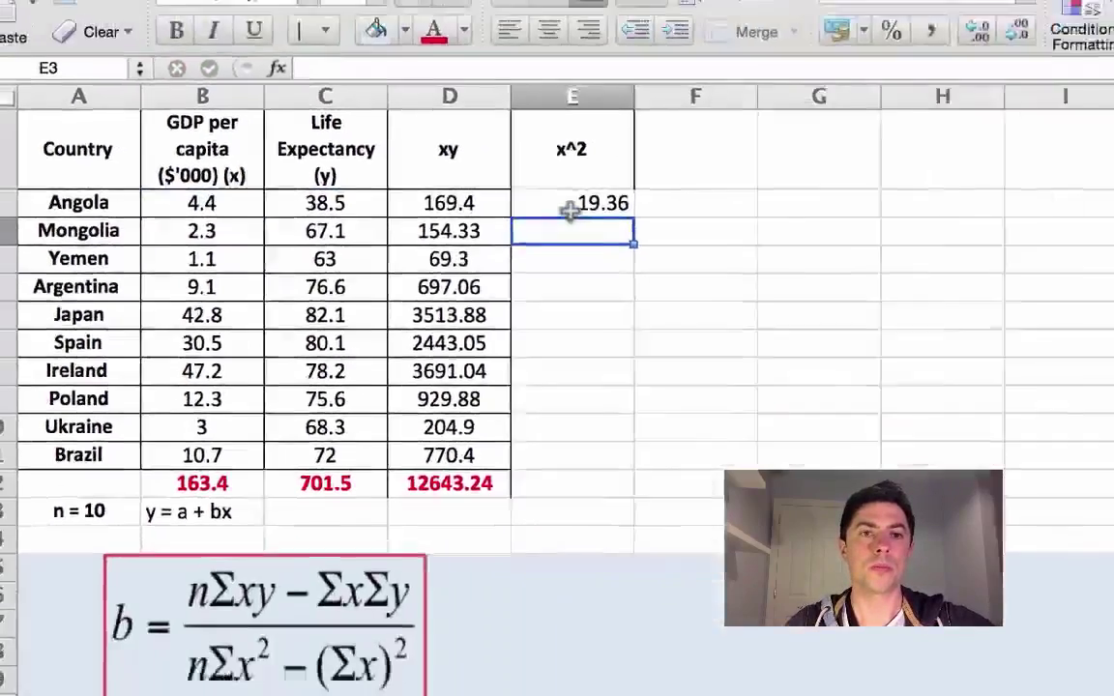
{"action": "left_click", "coordinate": [763, 205]}
{"action": "left_click", "coordinate": [443, 222]}
{"action": "left_click", "coordinate": [406, 206]}
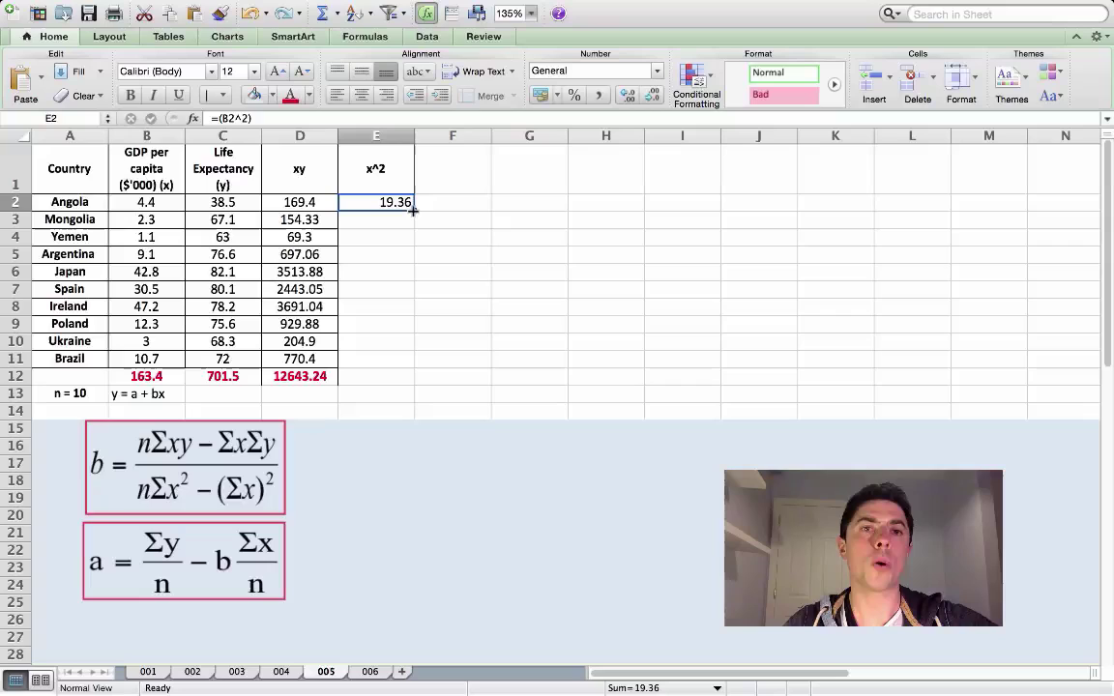
Fill the squaring formula down to E11, copy the total into E12 (5373.38), and centre the values
{"action": "left_click_drag", "start_coordinate": [413, 210], "coordinate": [409, 365]}
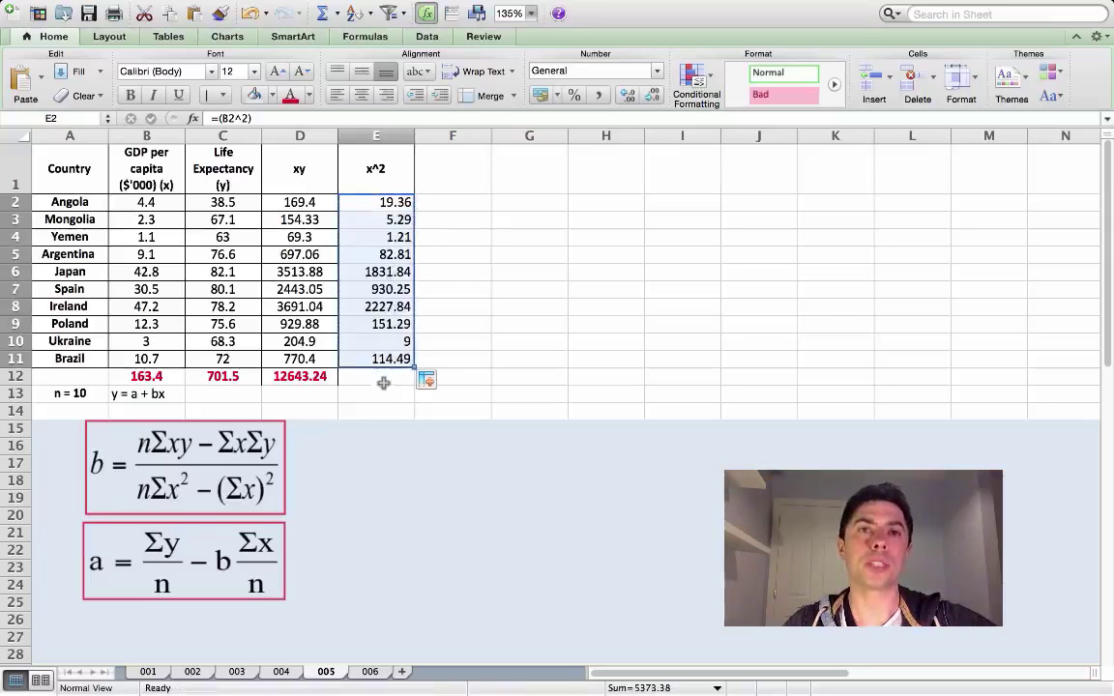
{"action": "left_click", "coordinate": [375, 378]}
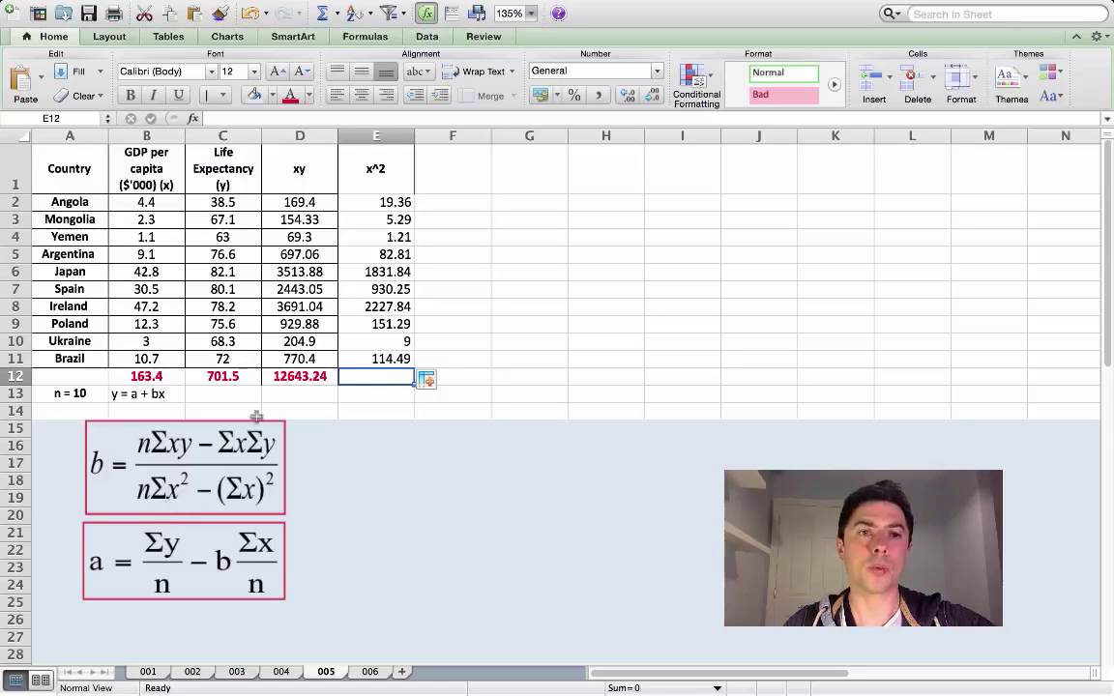
{"action": "left_click", "coordinate": [329, 380]}
{"action": "left_click_drag", "start_coordinate": [338, 383], "coordinate": [416, 380]}
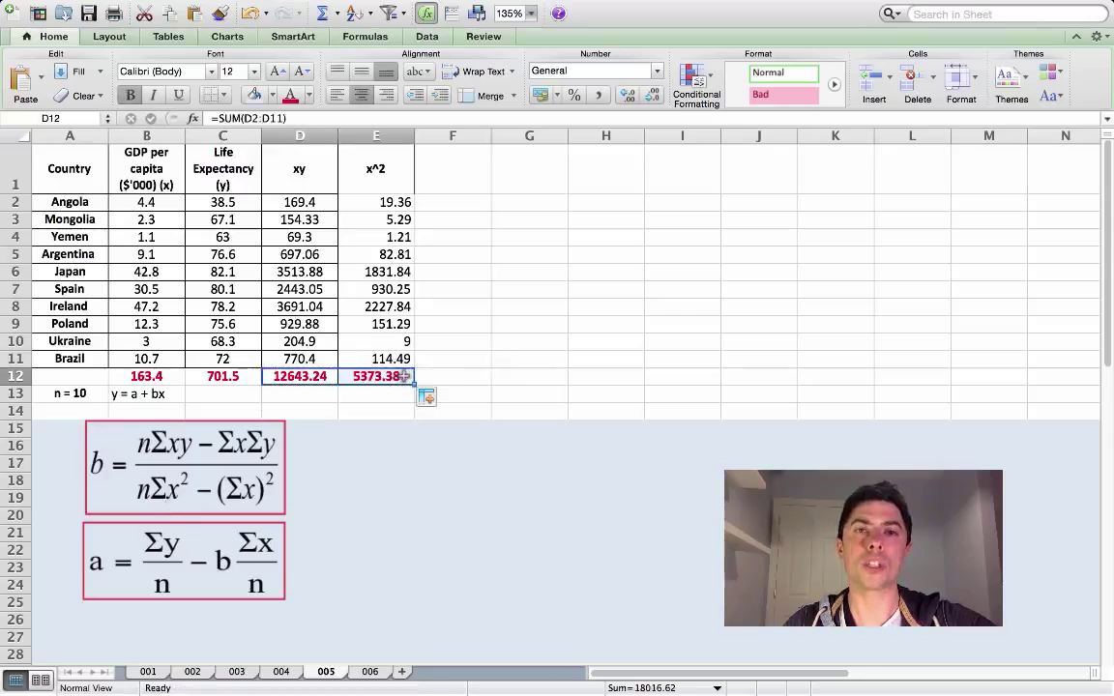
{"action": "left_click_drag", "start_coordinate": [394, 204], "coordinate": [397, 358]}
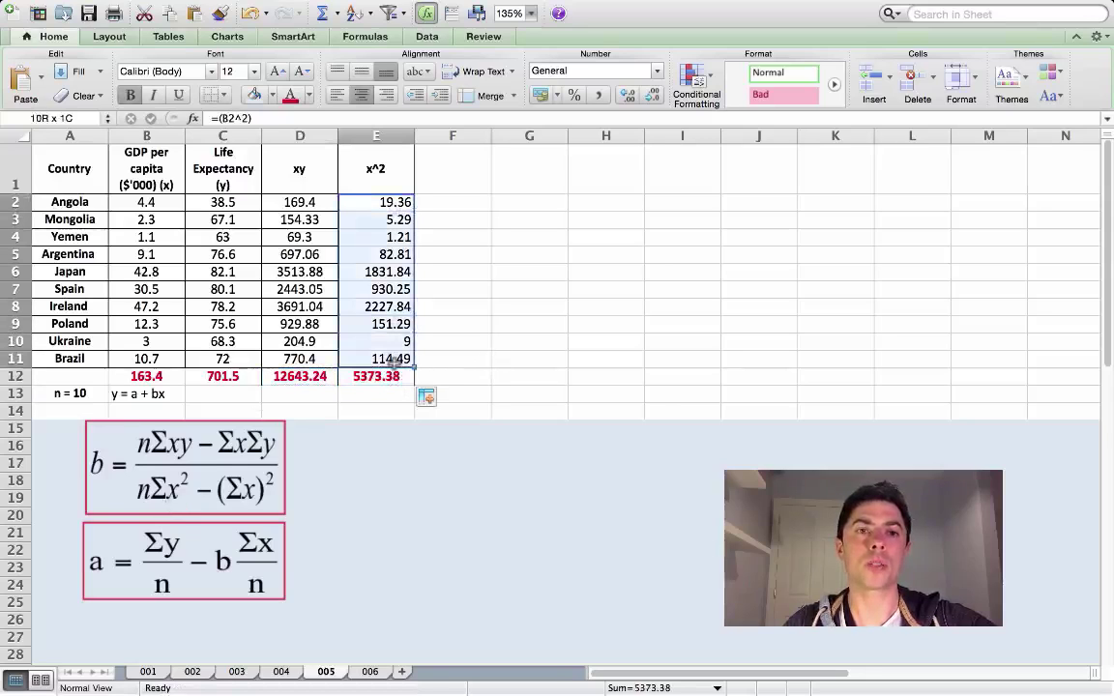
{"action": "left_click", "coordinate": [361, 94]}
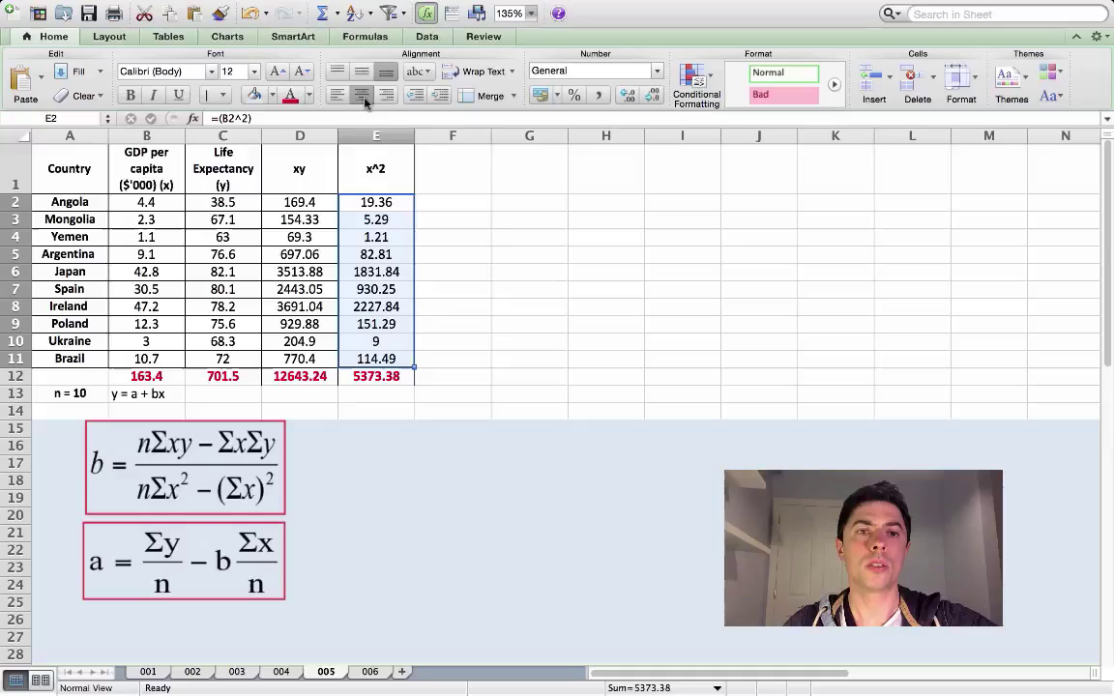
{"action": "left_click", "coordinate": [410, 307]}
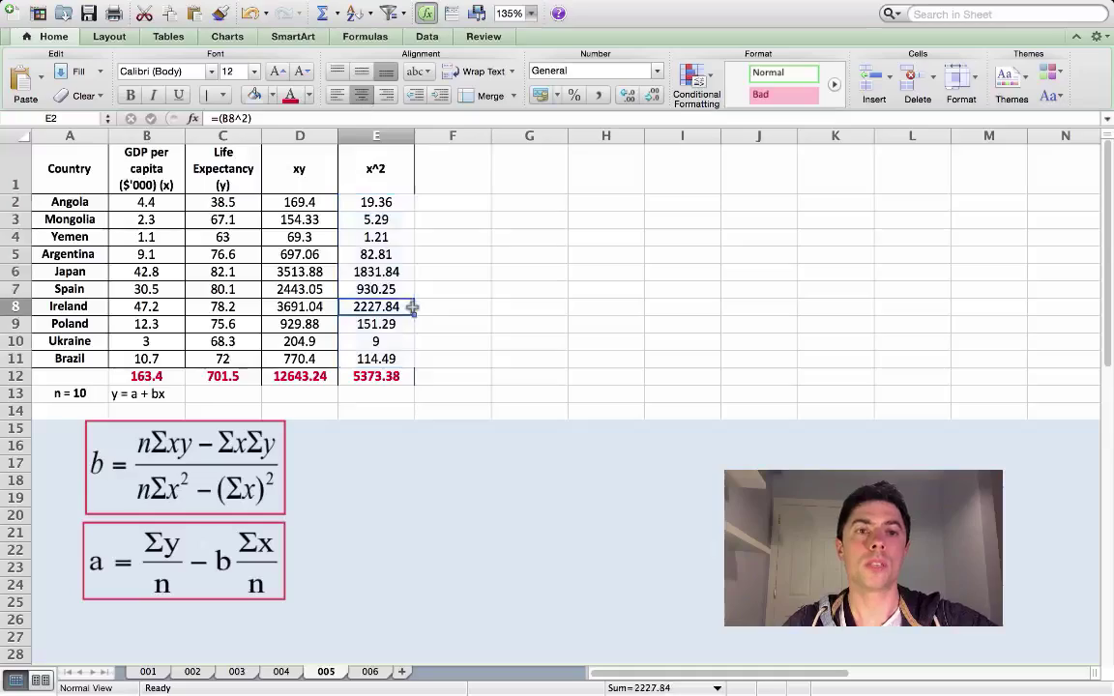
{"action": "left_click", "coordinate": [387, 376]}
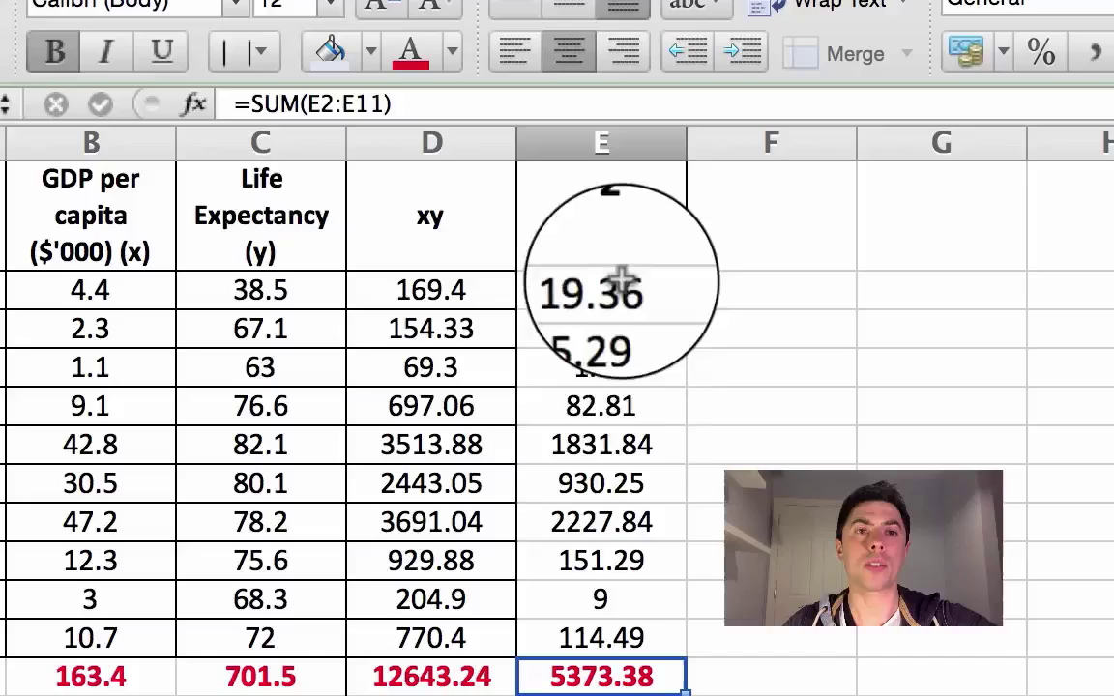
Apply All Borders to the x^2 column and borders to the totals row B12:E12
{"action": "left_click_drag", "start_coordinate": [612, 213], "coordinate": [614, 619]}
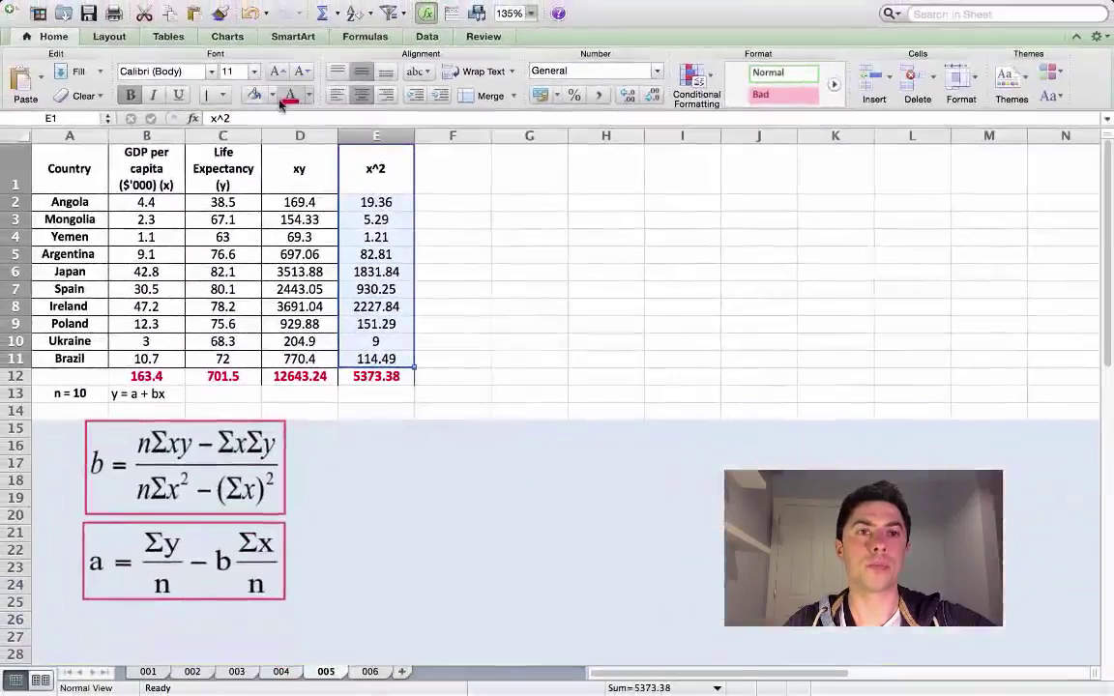
{"action": "left_click", "coordinate": [258, 52]}
{"action": "left_click", "coordinate": [275, 140]}
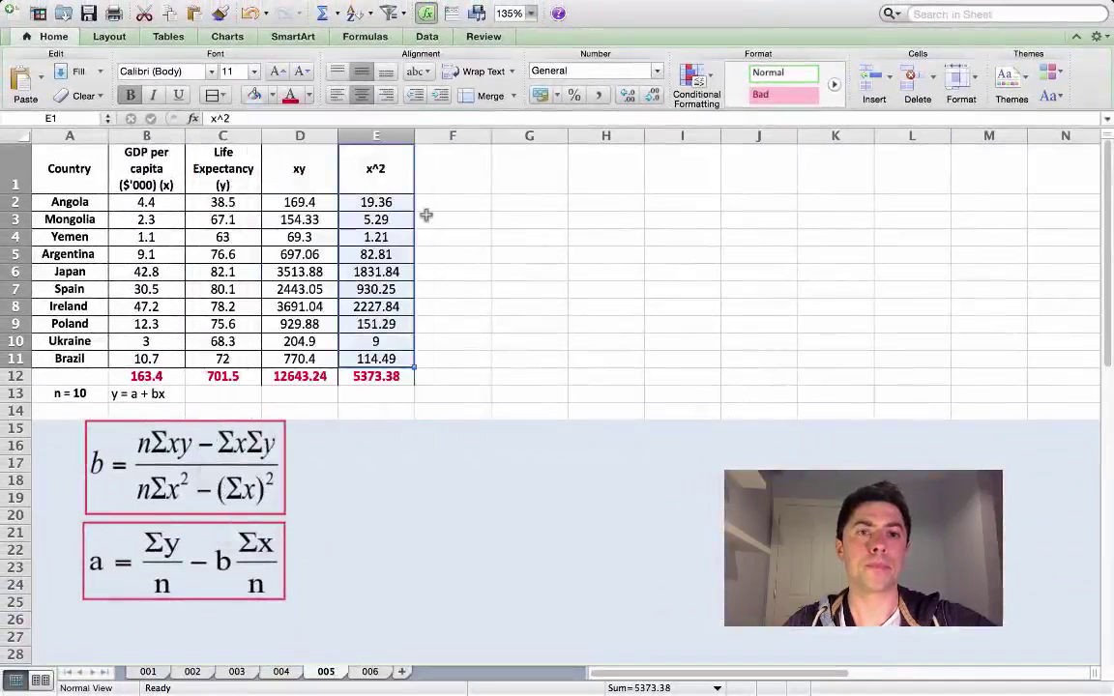
{"action": "left_click", "coordinate": [431, 220]}
{"action": "mouse_move", "coordinate": [146, 376]}
{"action": "left_mouse_down"}
{"action": "mouse_move", "coordinate": [368, 377]}
{"action": "mouse_move", "coordinate": [145, 376]}
{"action": "left_mouse_up"}
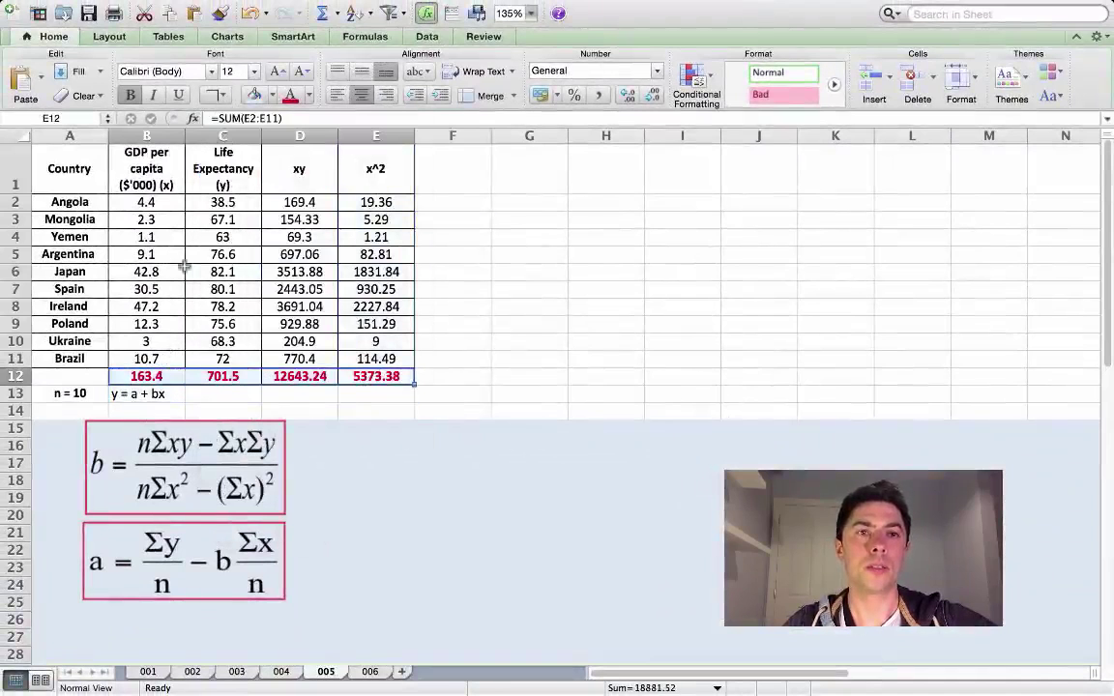
{"action": "left_click", "coordinate": [222, 94]}
{"action": "left_click", "coordinate": [232, 154]}
{"action": "left_click", "coordinate": [455, 369]}
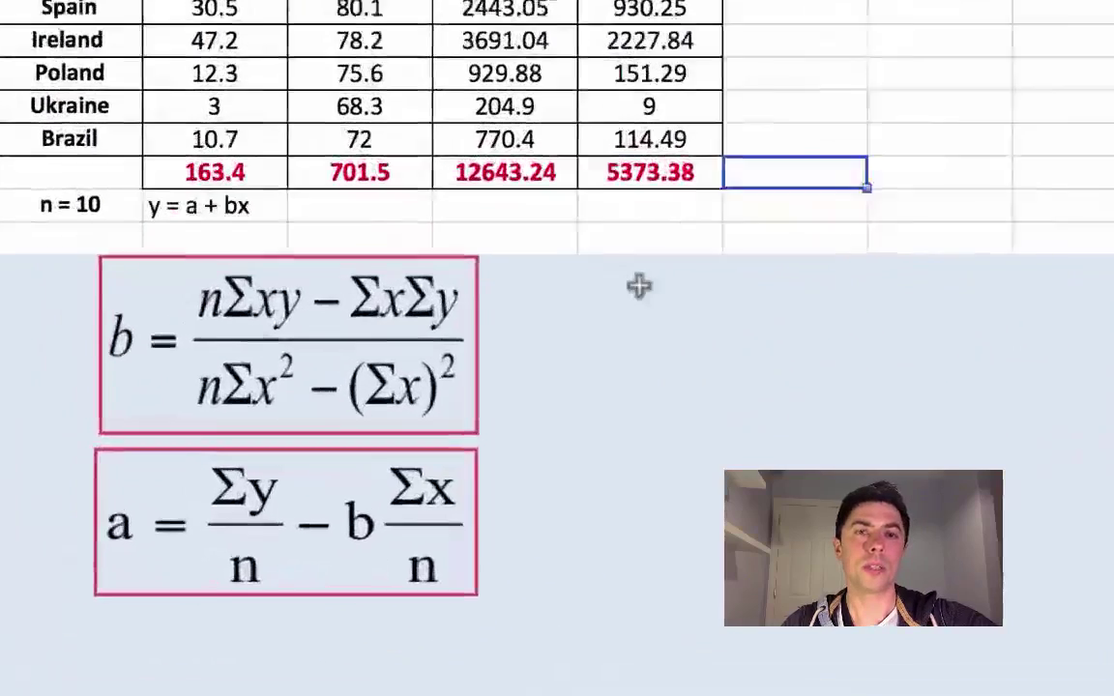
{"action": "left_click", "coordinate": [384, 429]}
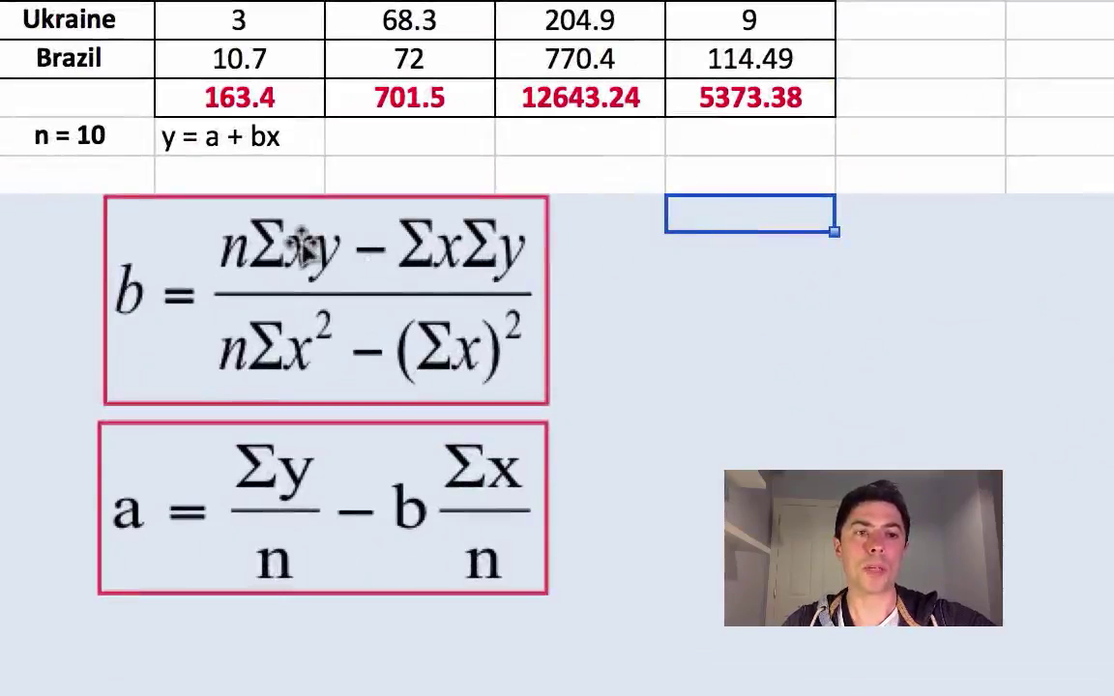
Enter =(10*D12) in E15, giving nΣxy = 126432.4
{"action": "type", "text": "="}
{"action": "left_click", "coordinate": [778, 304]}
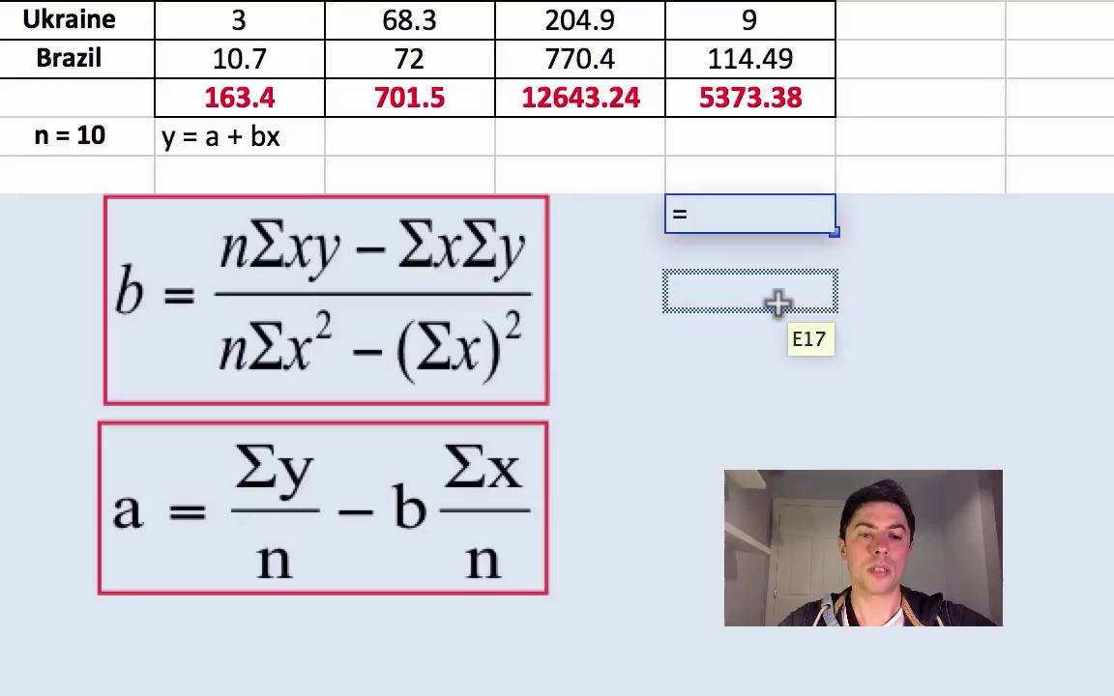
{"action": "type", "text": "("}
{"action": "left_click_drag", "start_coordinate": [778, 304], "coordinate": [551, 251]}
{"action": "type", "text": "10"}
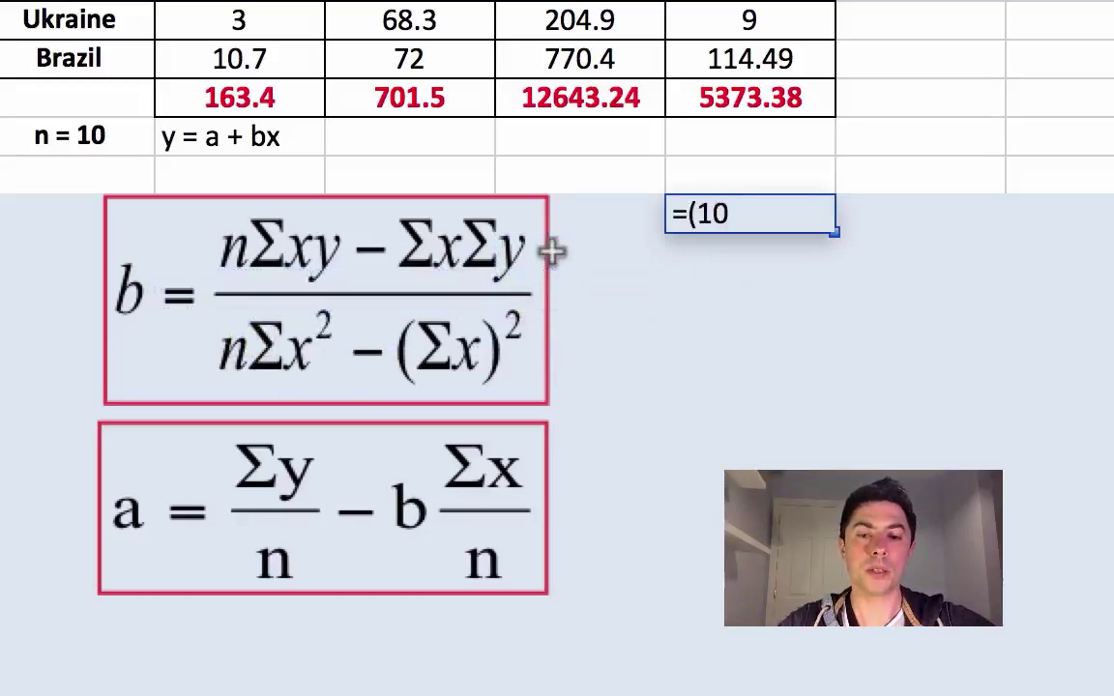
{"action": "left_click", "coordinate": [551, 252]}
{"action": "type", "text": "*"}
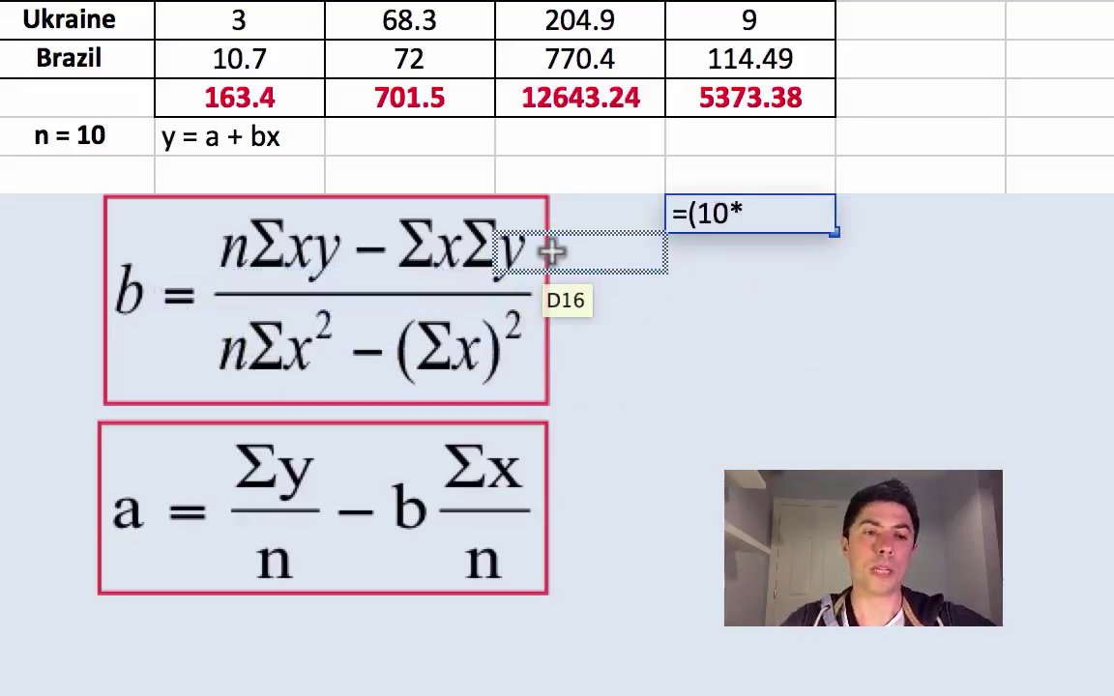
{"action": "left_click", "coordinate": [733, 244]}
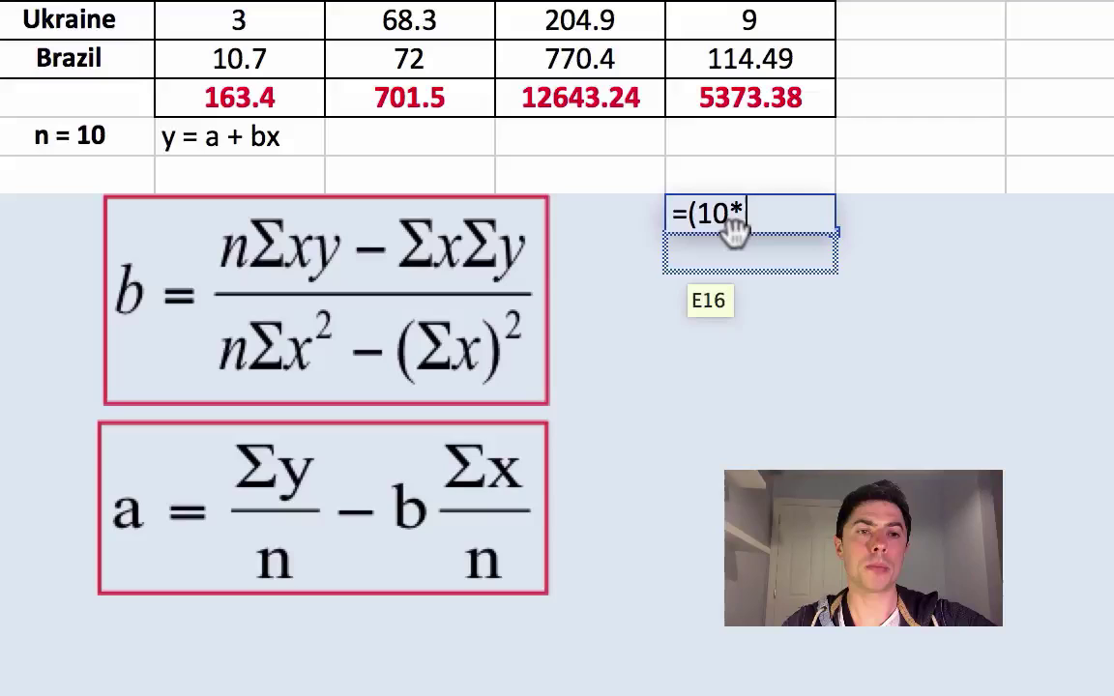
{"action": "left_click", "coordinate": [587, 108]}
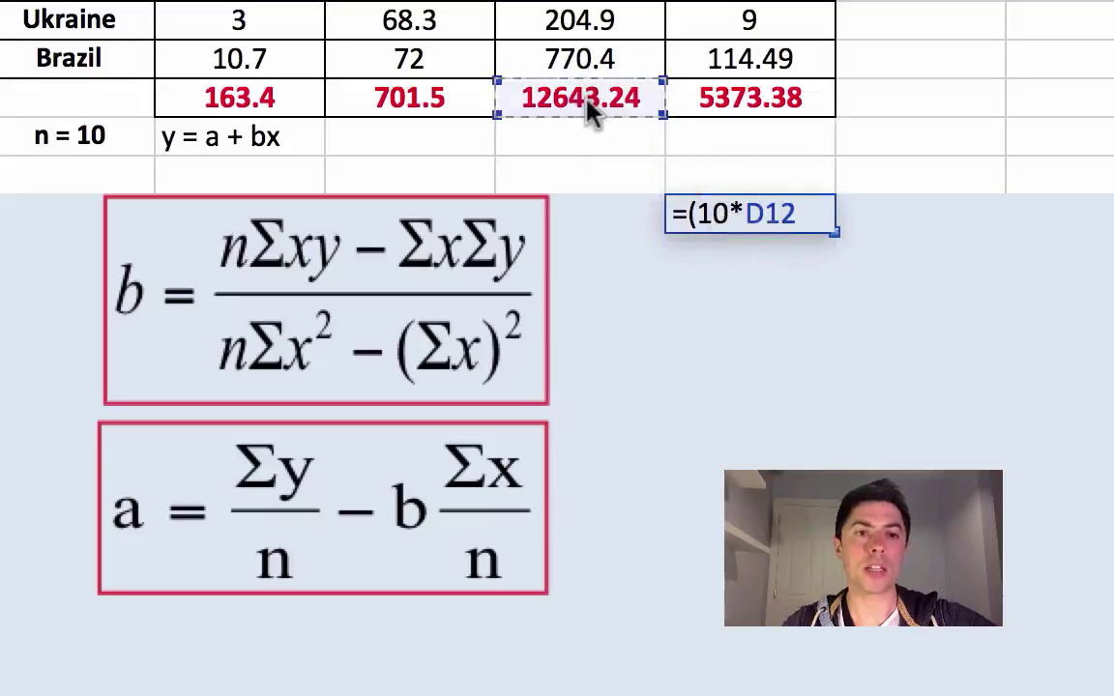
{"action": "type", "text": ")"}
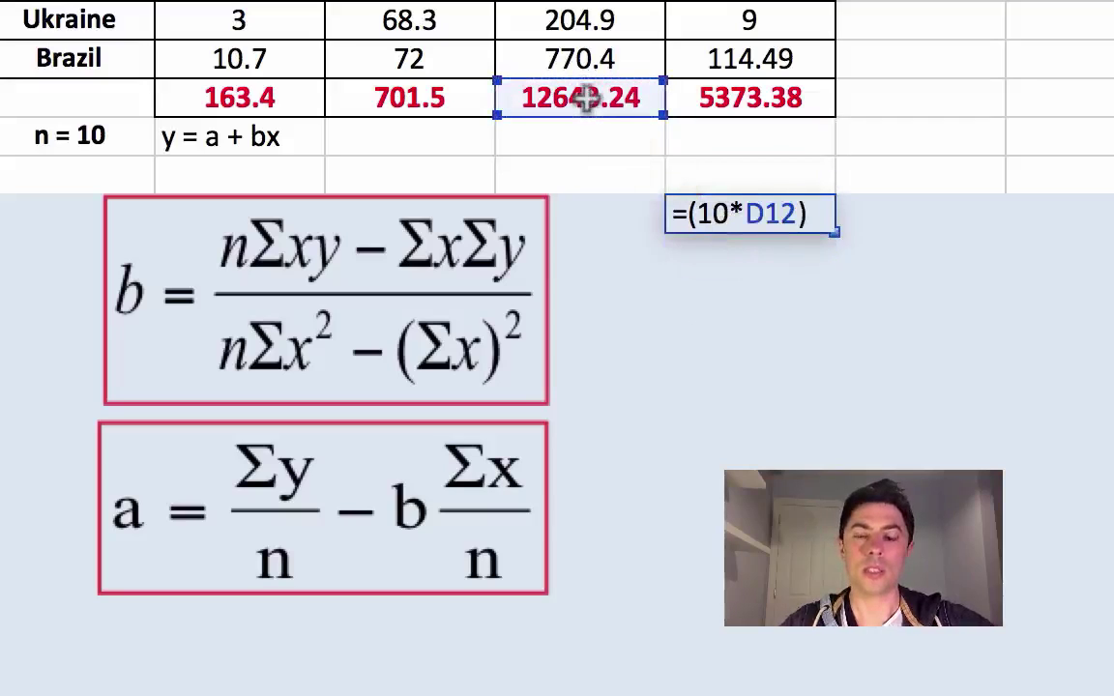
{"action": "key", "text": "Return"}
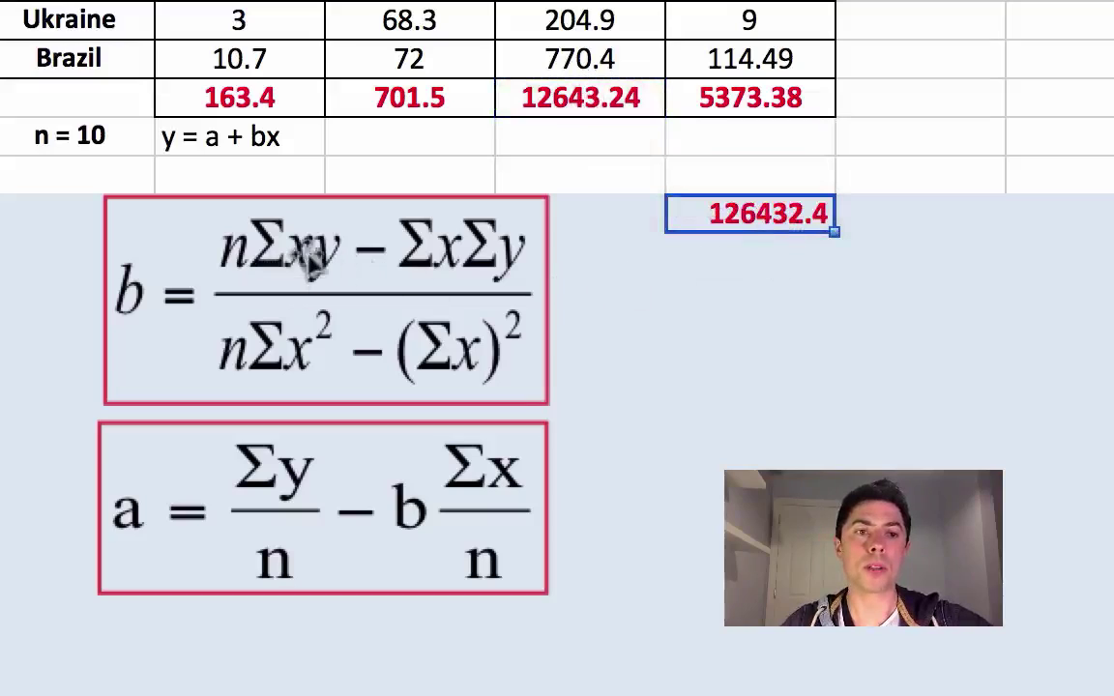
Enter =(B12*C12) in F15, giving ΣxΣy = 114625.1
{"action": "left_click", "coordinate": [889, 210]}
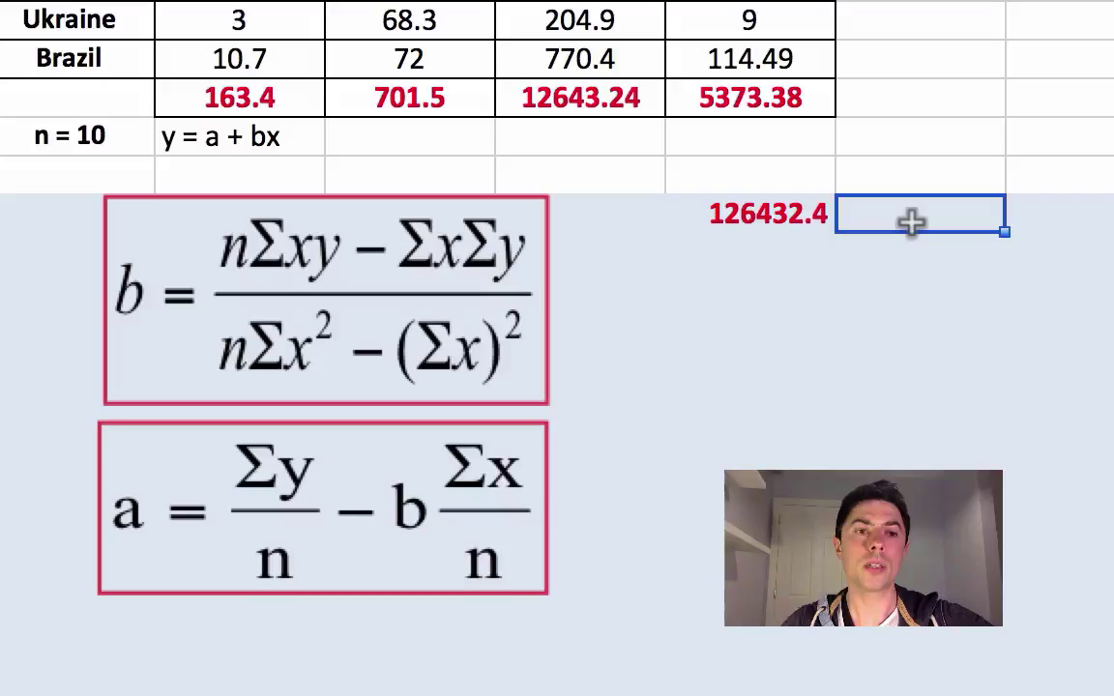
{"action": "type", "text": "="}
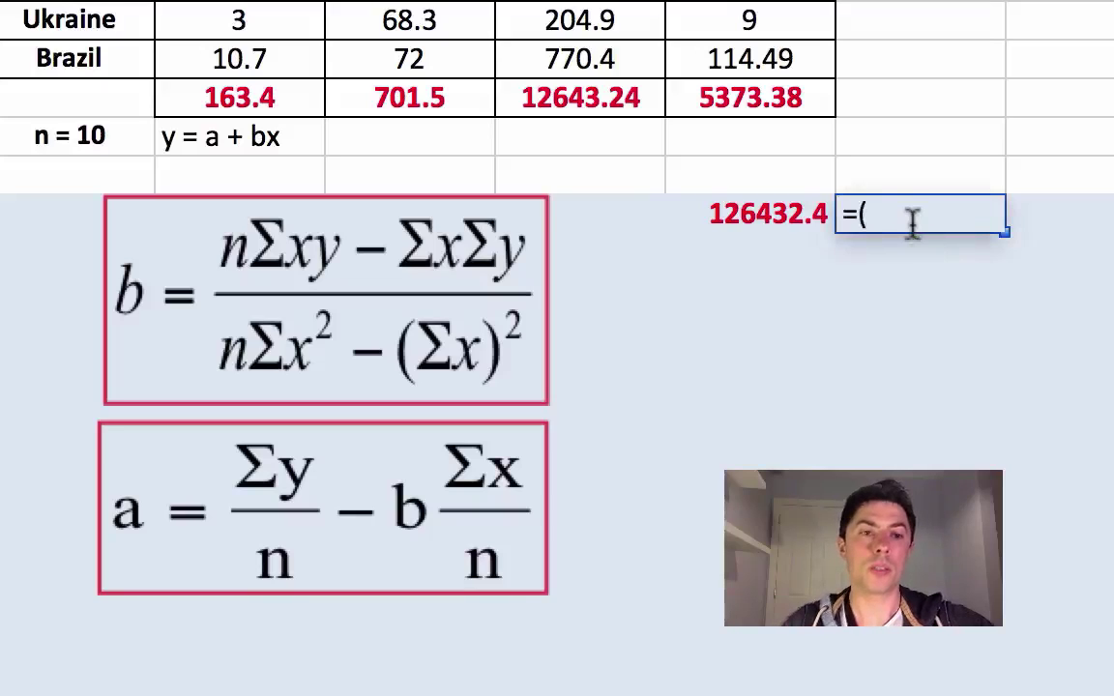
{"action": "type", "text": "("}
{"action": "left_click", "coordinate": [211, 101]}
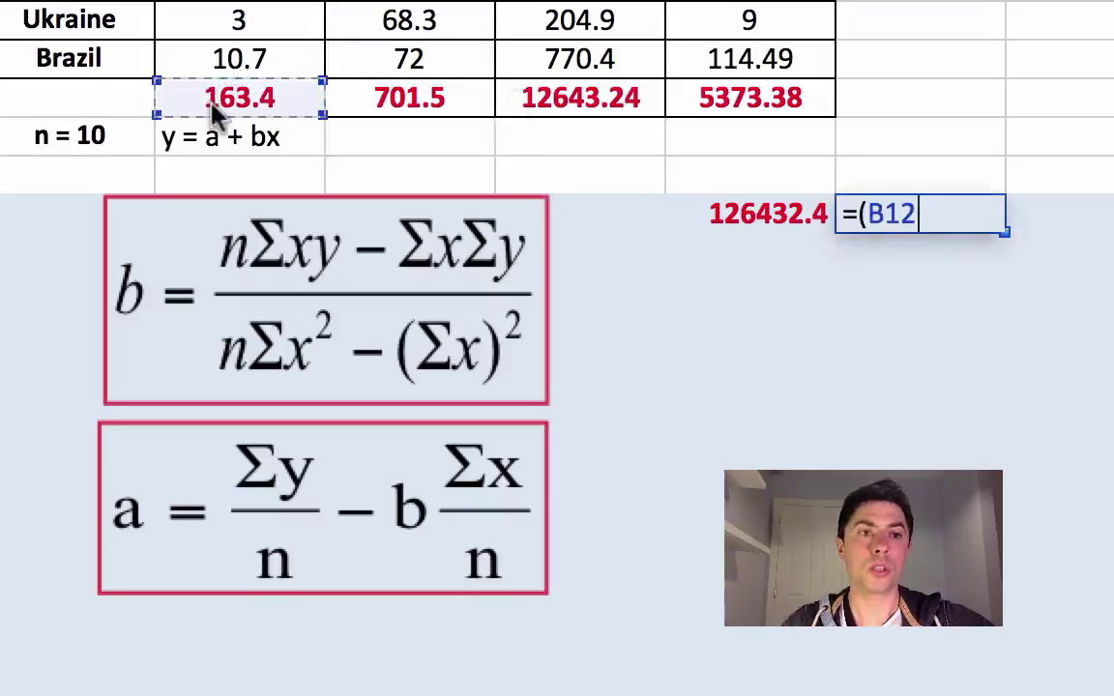
{"action": "type", "text": "*"}
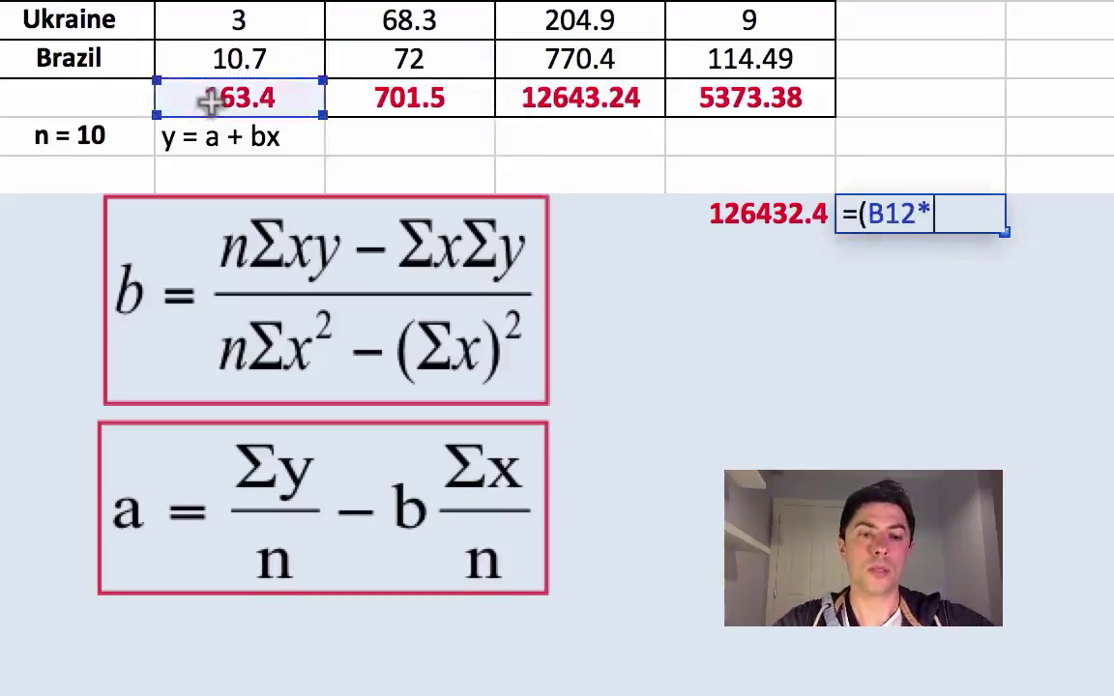
{"action": "left_click", "coordinate": [375, 97]}
{"action": "type", "text": ")"}
{"action": "key", "text": "Return"}
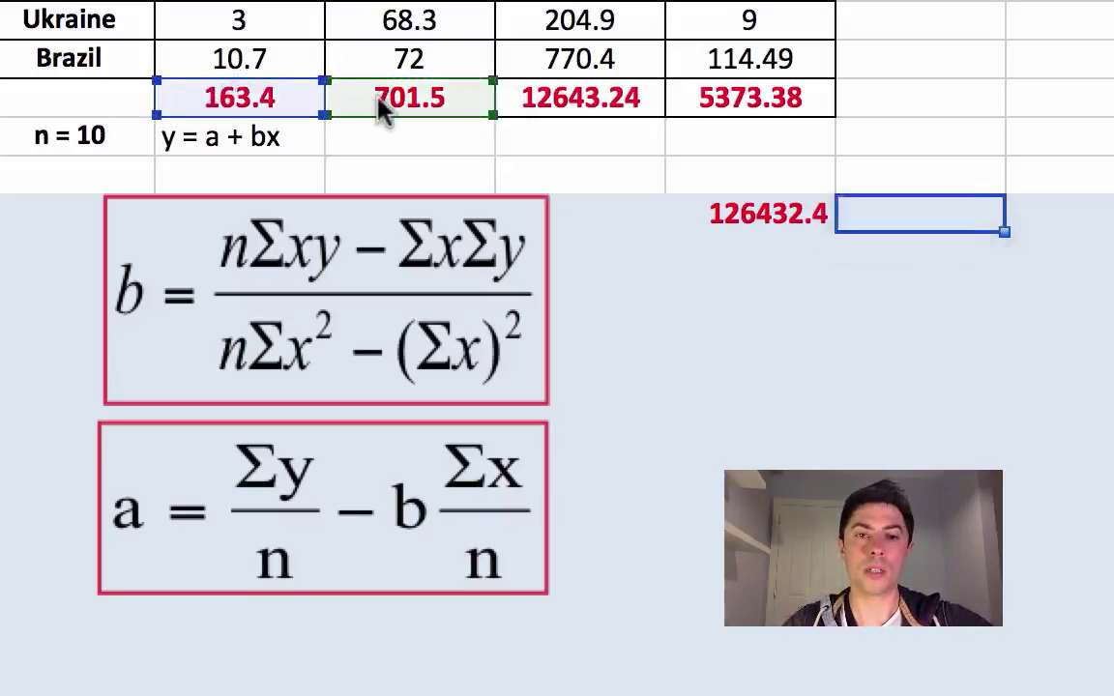
{"action": "left_click", "coordinate": [950, 213]}
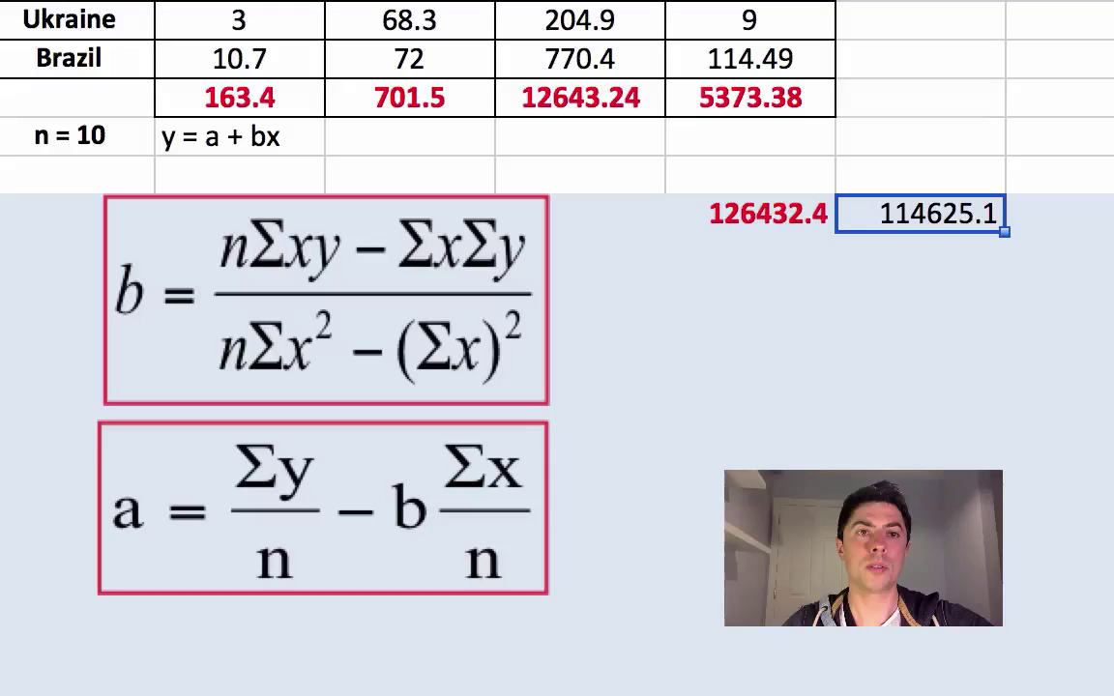
{"action": "left_click", "coordinate": [808, 358]}
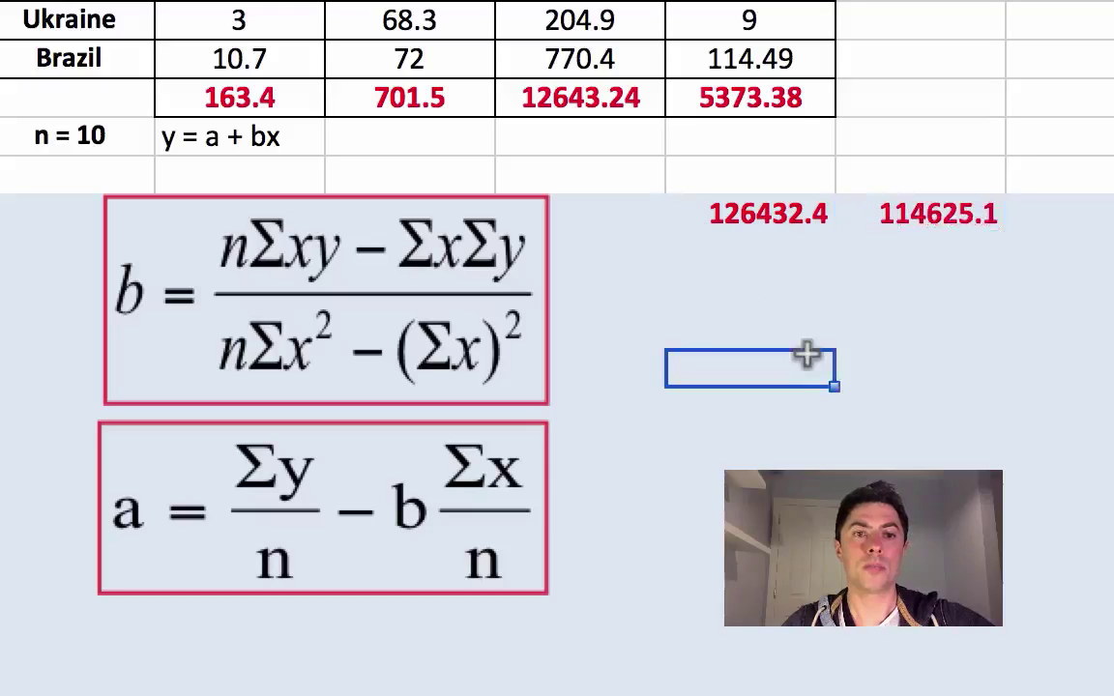
Enter =(10*E12) below 126432.4 to get 10 × Σx² as 53733.8
{"action": "left_click", "coordinate": [761, 259]}
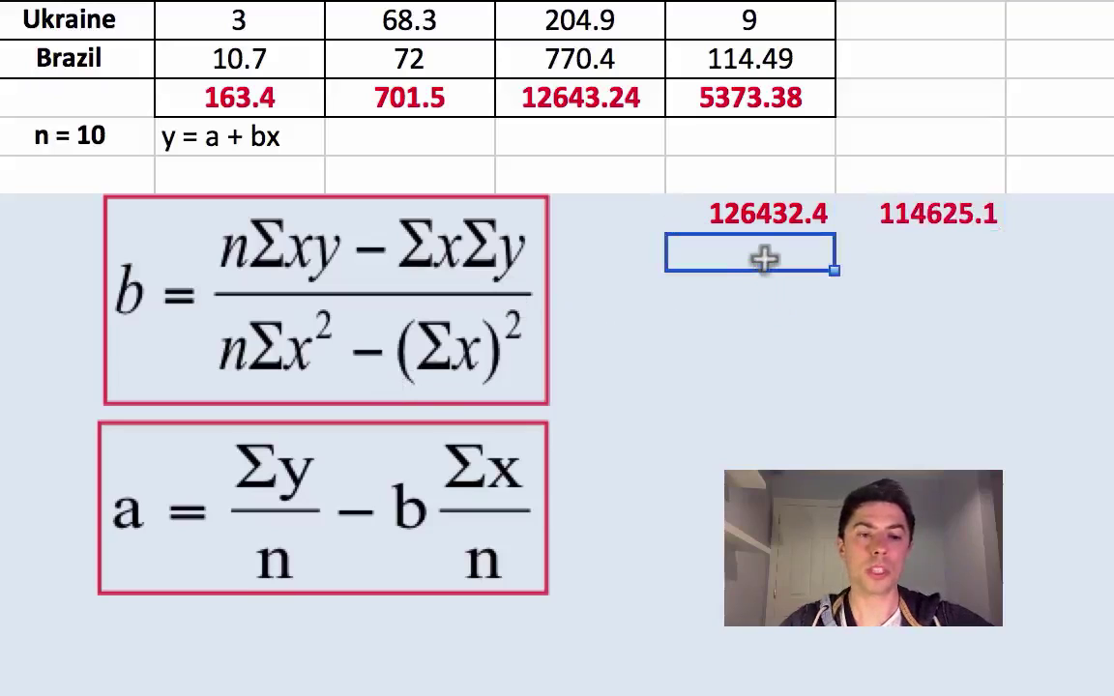
{"action": "type", "text": "=(10*"}
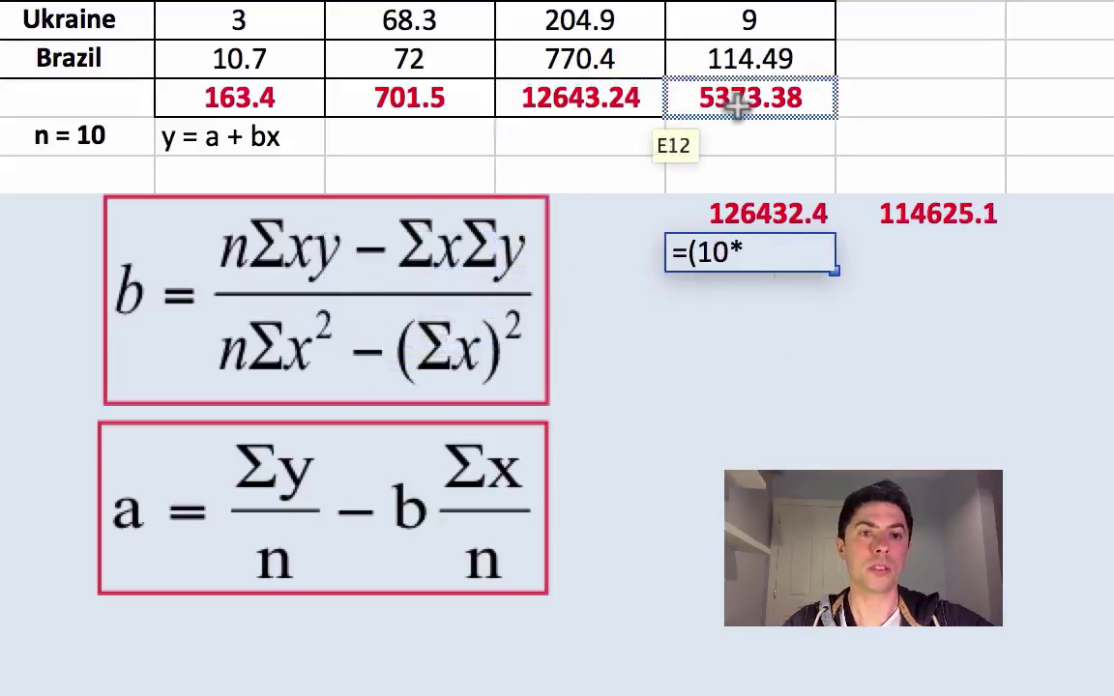
{"action": "left_click", "coordinate": [740, 108]}
{"action": "type", "text": ")"}
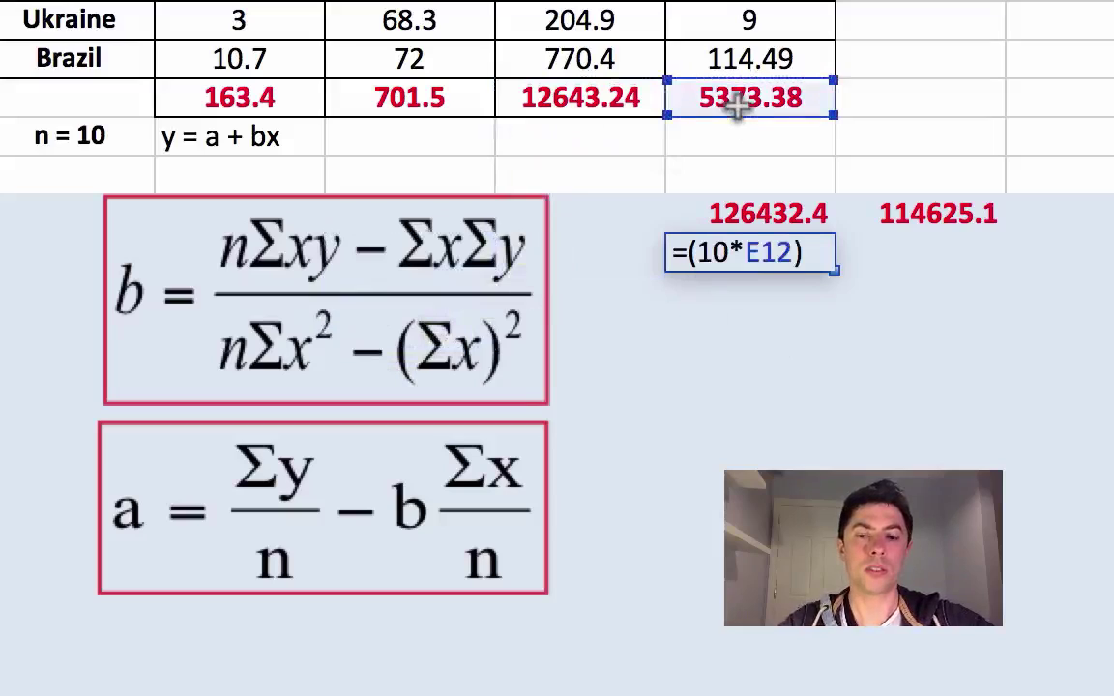
{"action": "key", "text": "Return"}
{"action": "left_click", "coordinate": [746, 254]}
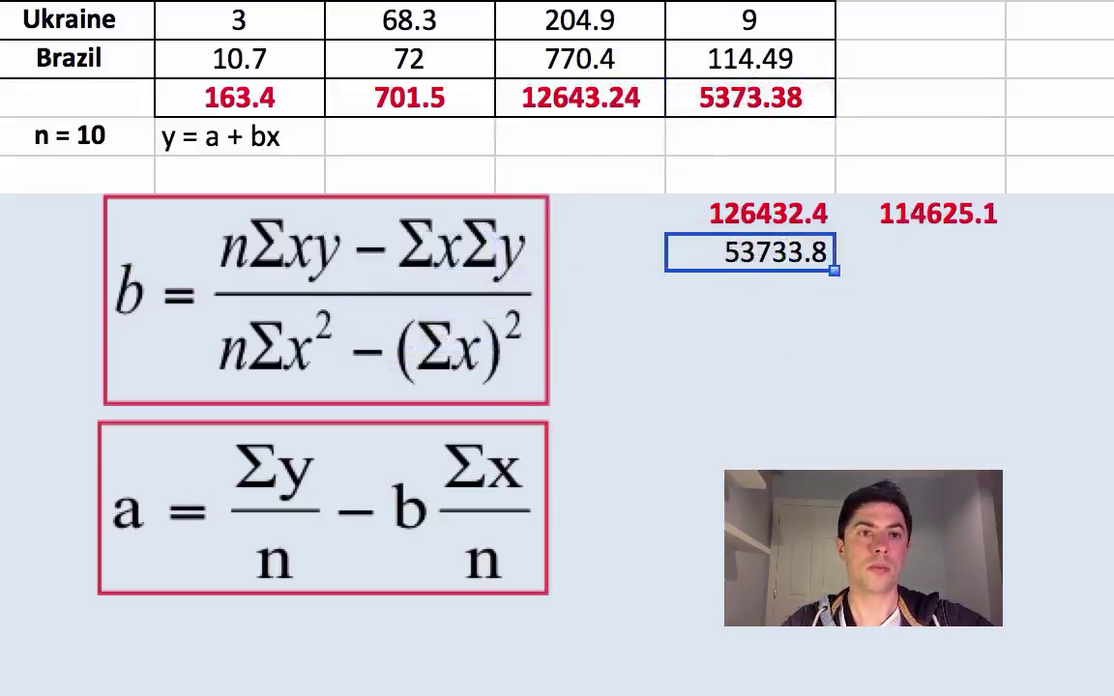
Enter =(B12^2) to the right of 53733.8 to get (Σx)² as 26699.56
{"action": "left_click", "coordinate": [909, 256]}
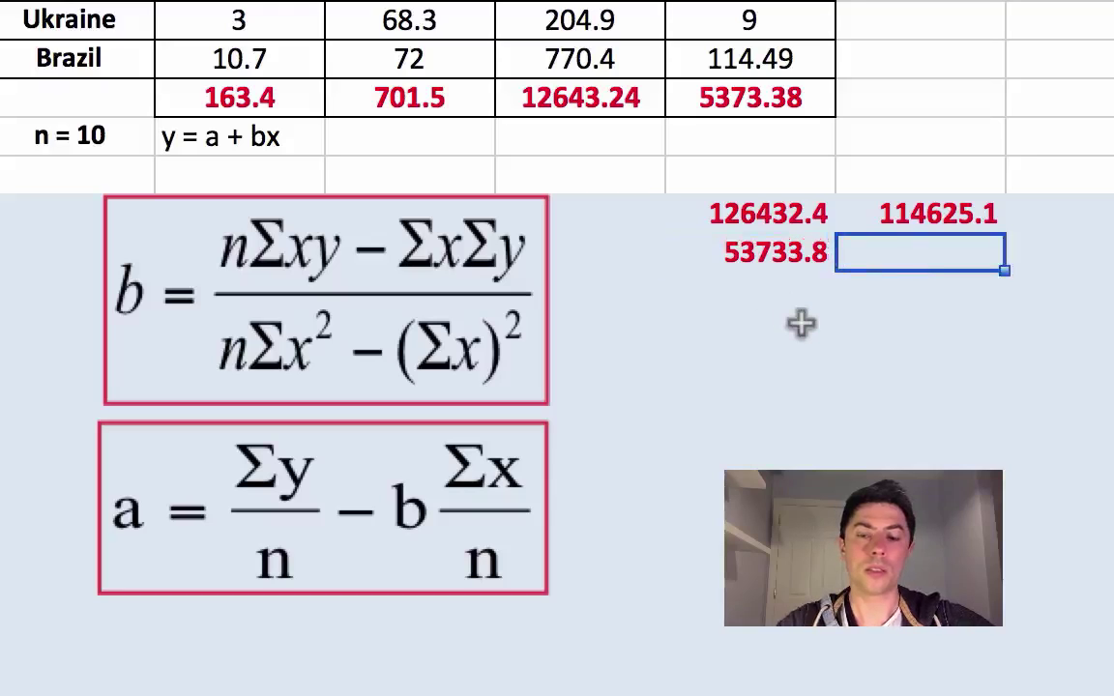
{"action": "type", "text": "=("}
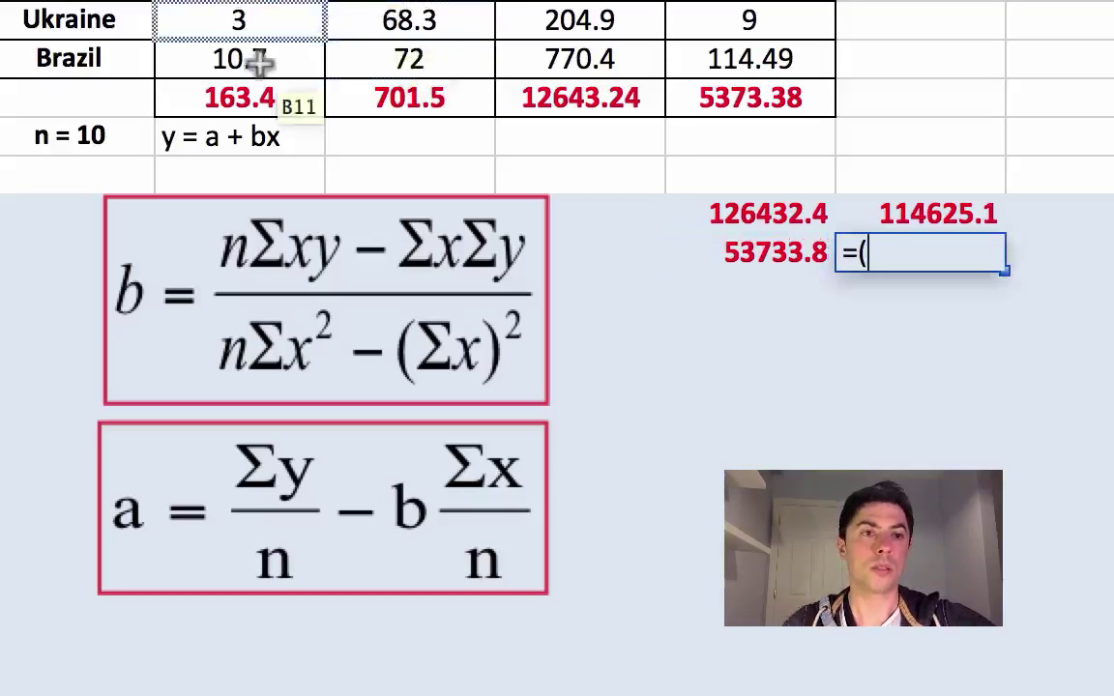
{"action": "left_click", "coordinate": [272, 110]}
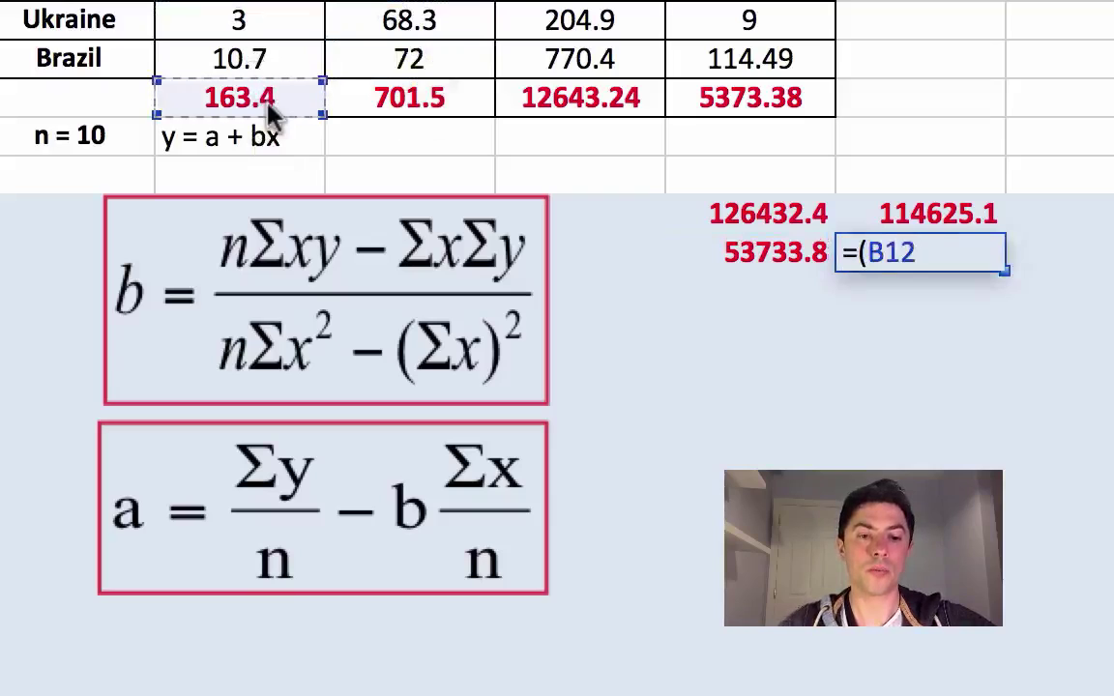
{"action": "type", "text": "^2"}
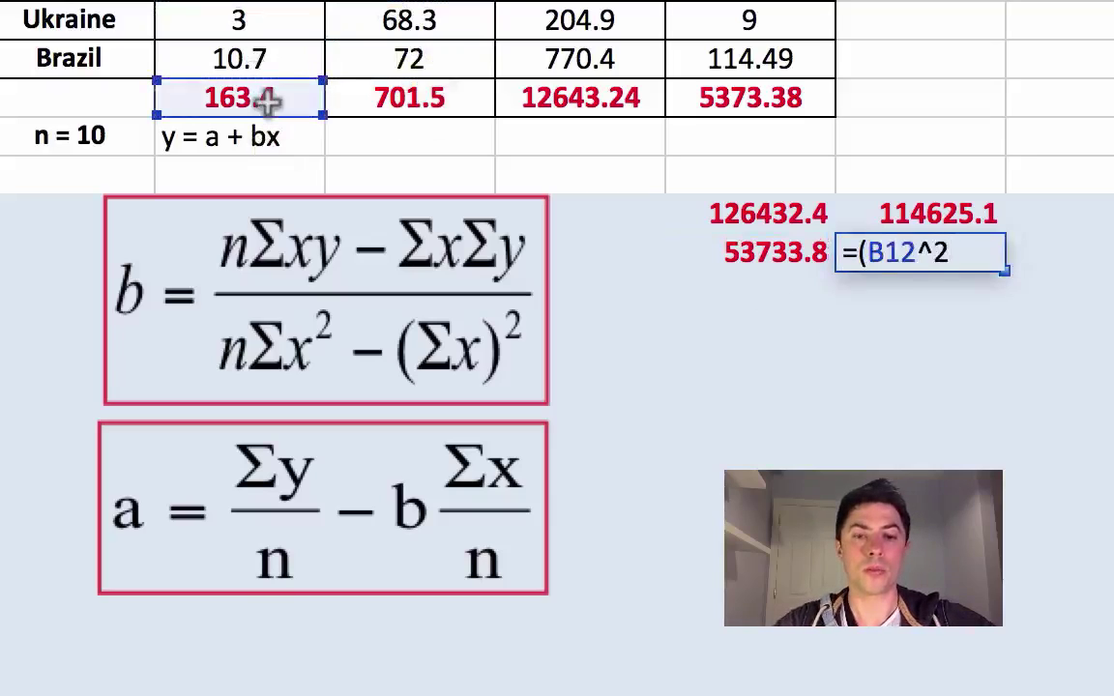
{"action": "key", "text": "Return"}
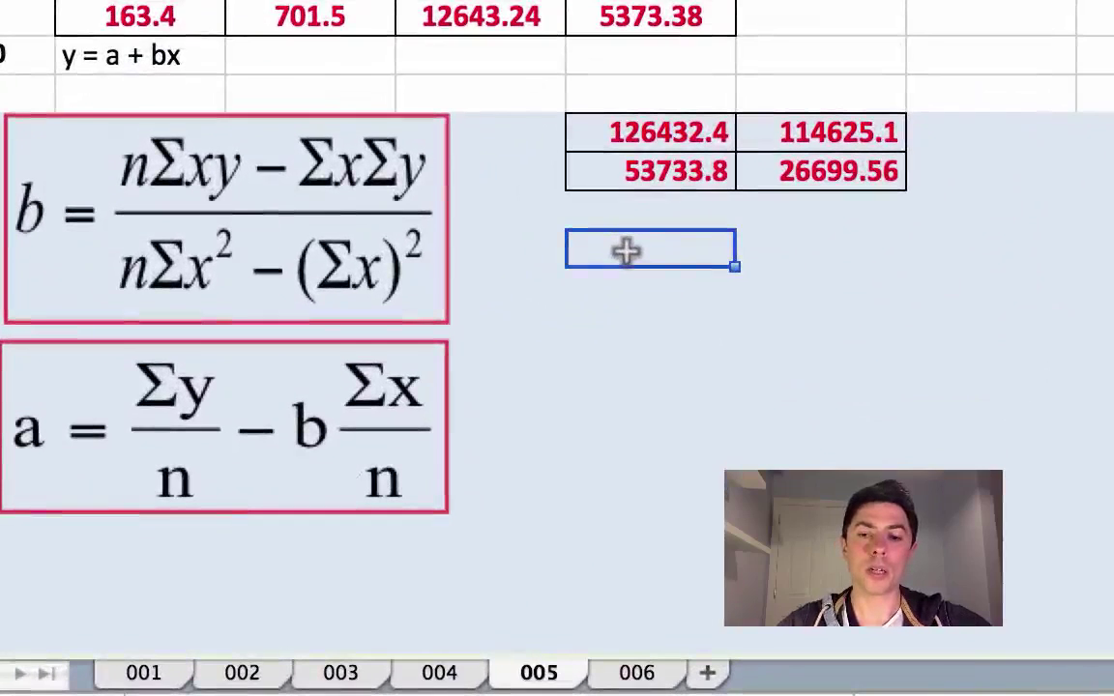
Compute the numerator difference 126432.4 minus 114625.1, giving 11807.3
{"action": "type", "text": "="}
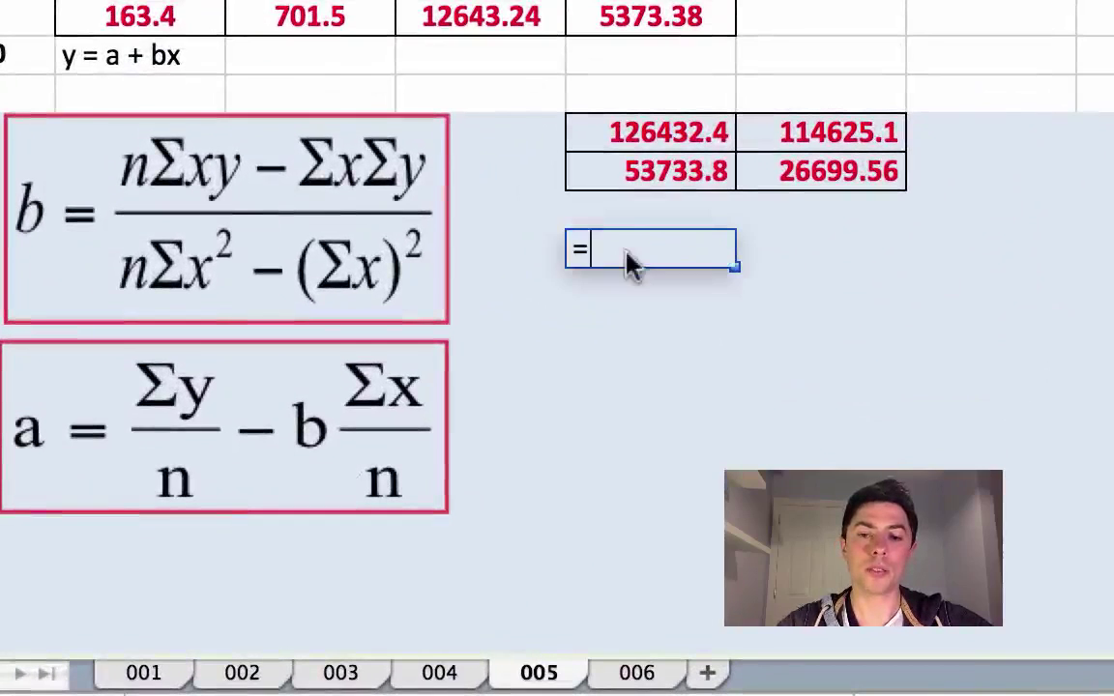
{"action": "type", "text": "("}
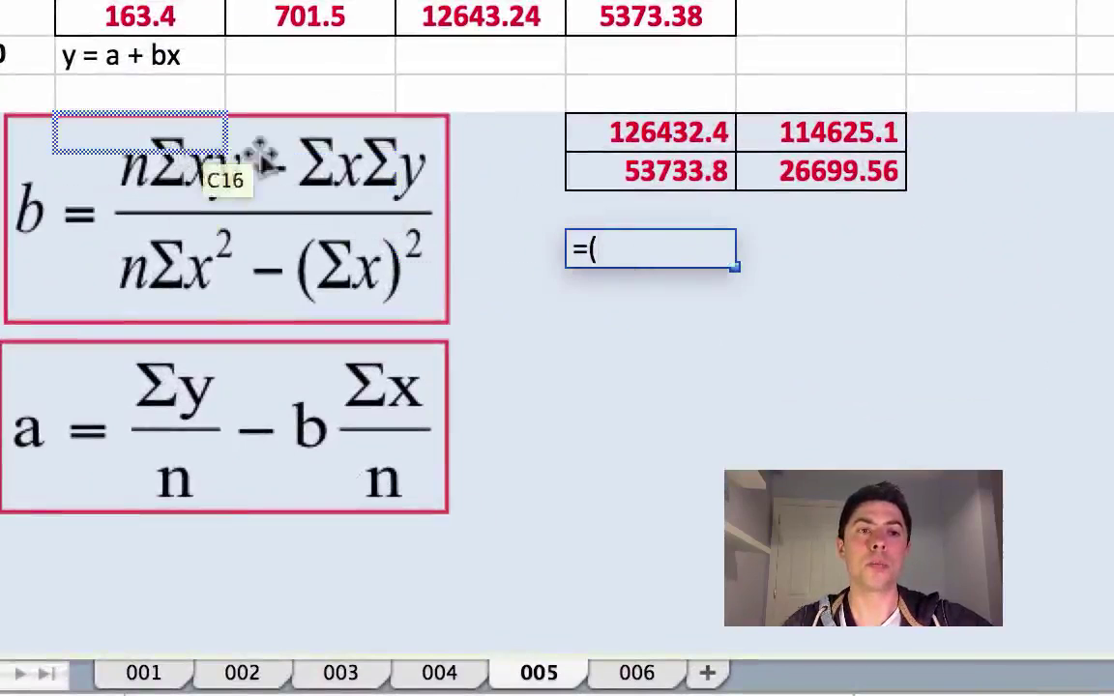
{"action": "left_click", "coordinate": [661, 131]}
{"action": "type", "text": "-"}
{"action": "left_click", "coordinate": [837, 121]}
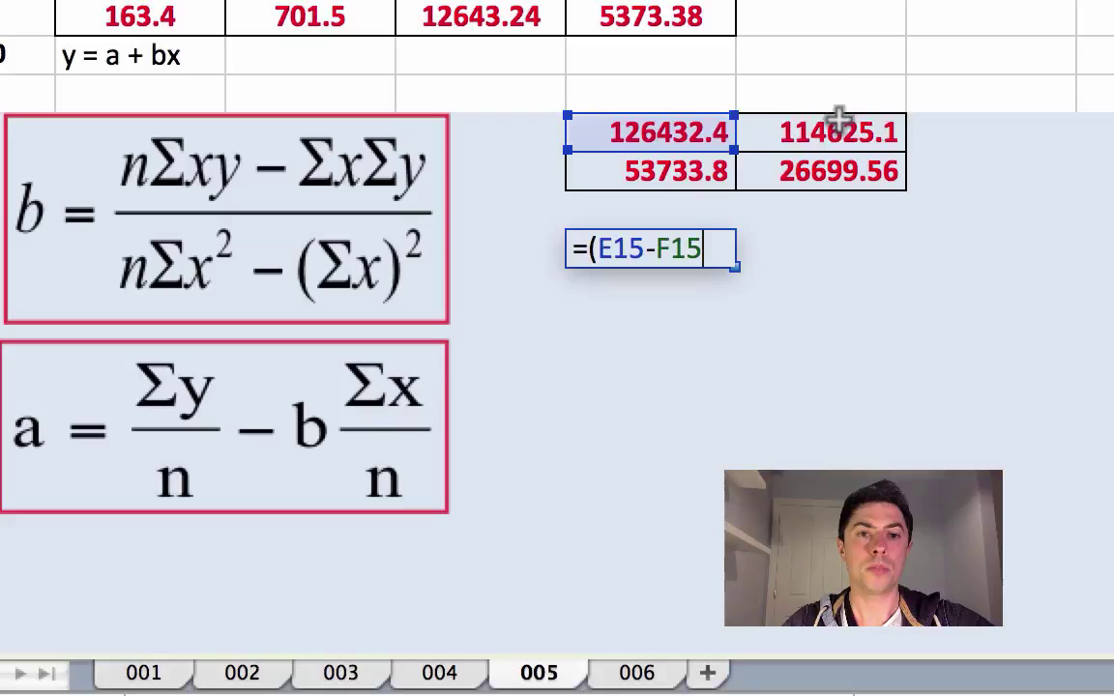
{"action": "type", "text": ")"}
{"action": "key", "text": "Return"}
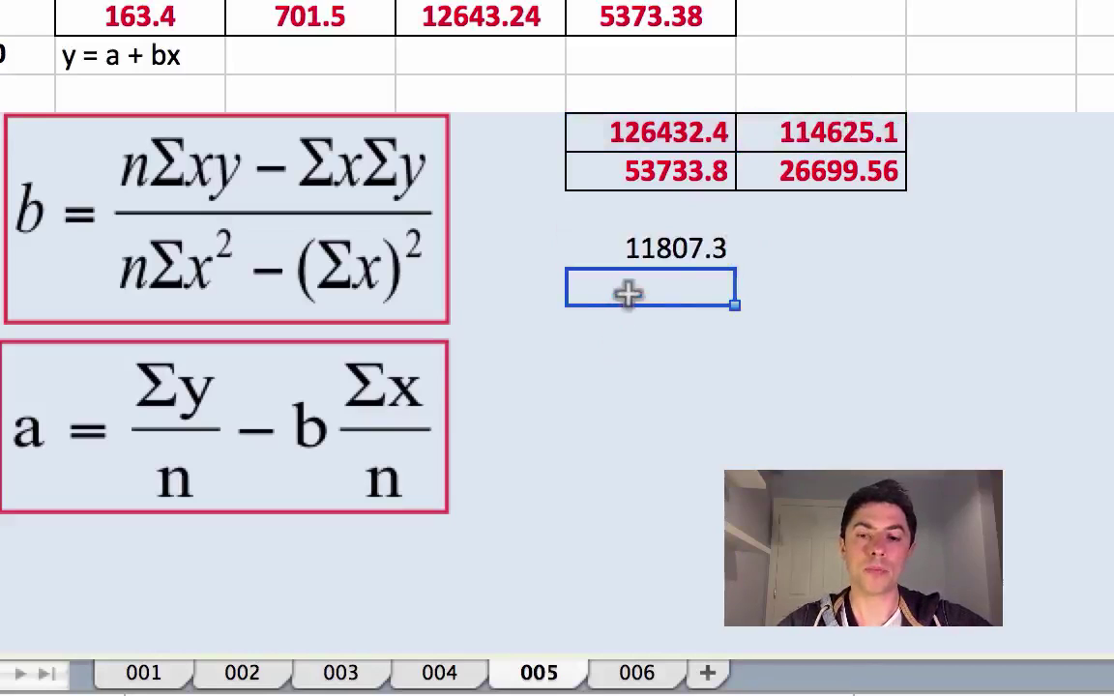
Compute the denominator difference 53733.8 minus 26699.56, giving 27034.24
{"action": "type", "text": "=("}
{"action": "left_click", "coordinate": [682, 180]}
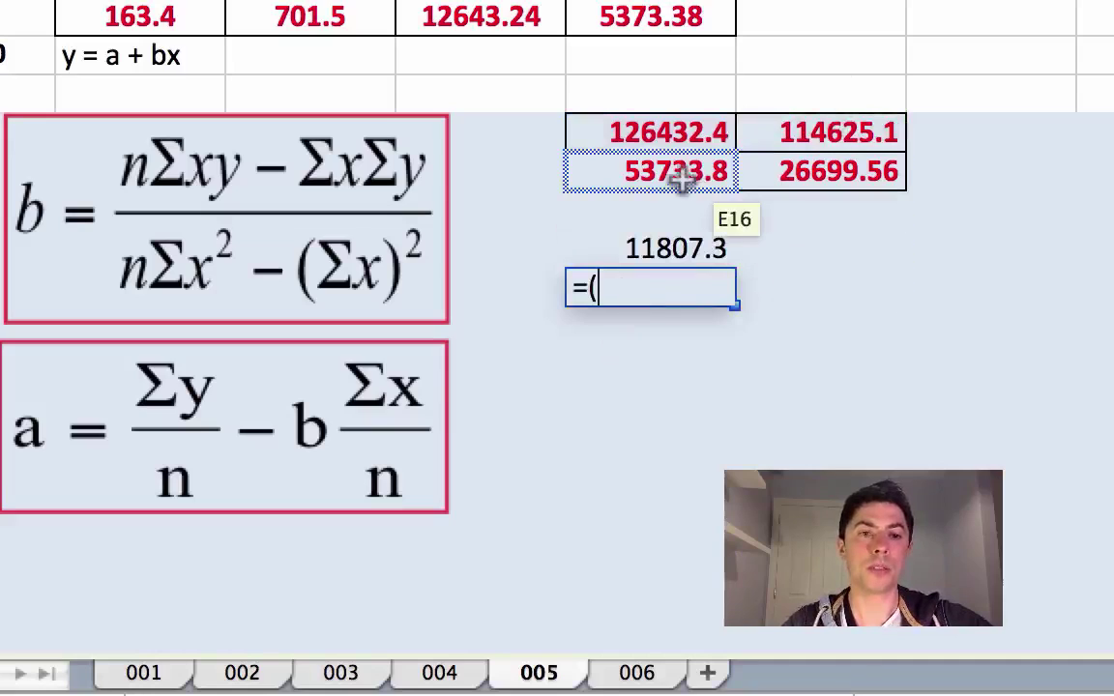
{"action": "type", "text": "-"}
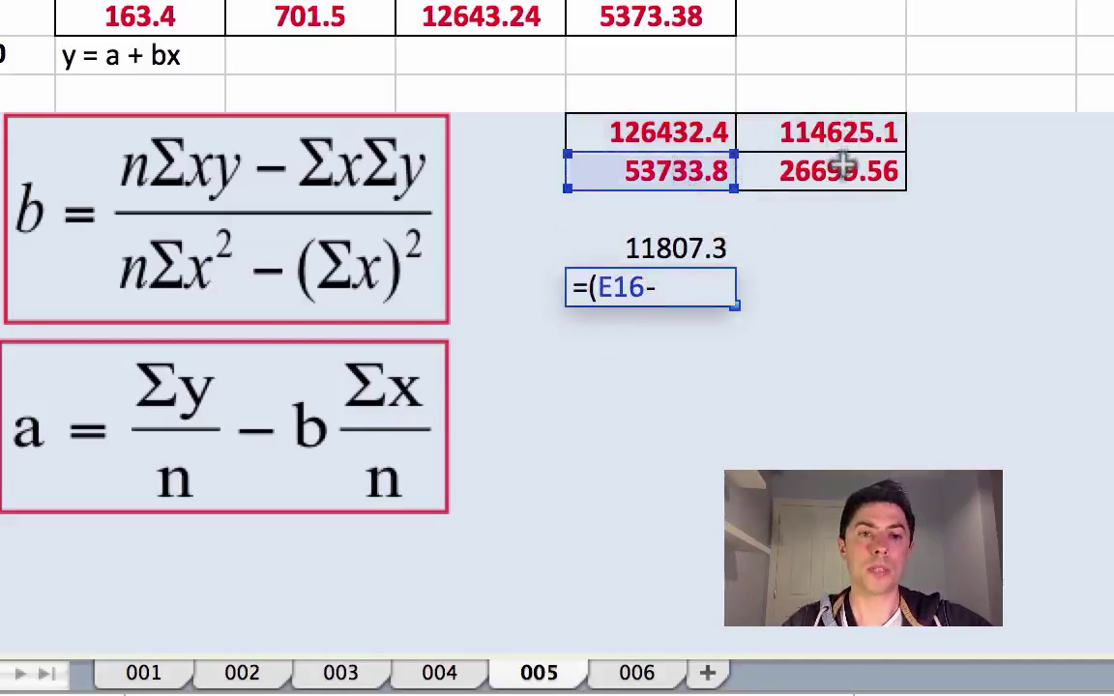
{"action": "left_click", "coordinate": [843, 169]}
{"action": "type", "text": ")"}
{"action": "key", "text": "Return"}
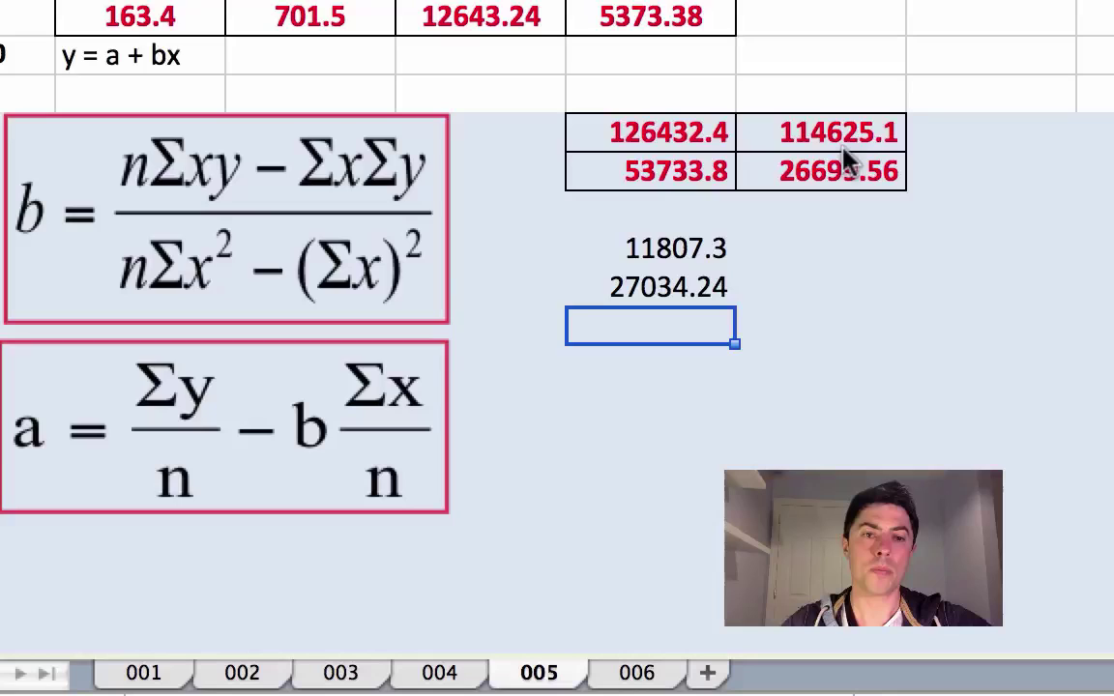
In an empty cell, divide 11807.3 by 27034.24 to get slope b = 0.4367535
{"action": "left_click", "coordinate": [983, 275]}
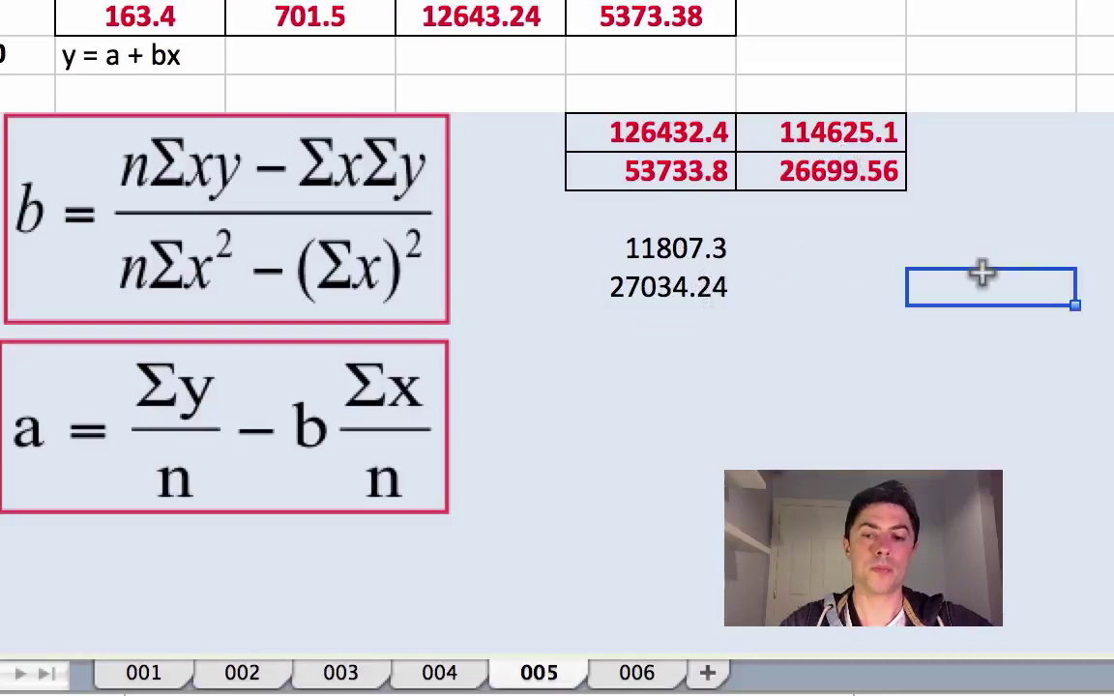
{"action": "type", "text": "=("}
{"action": "left_click_drag", "start_coordinate": [967, 246], "coordinate": [683, 234]}
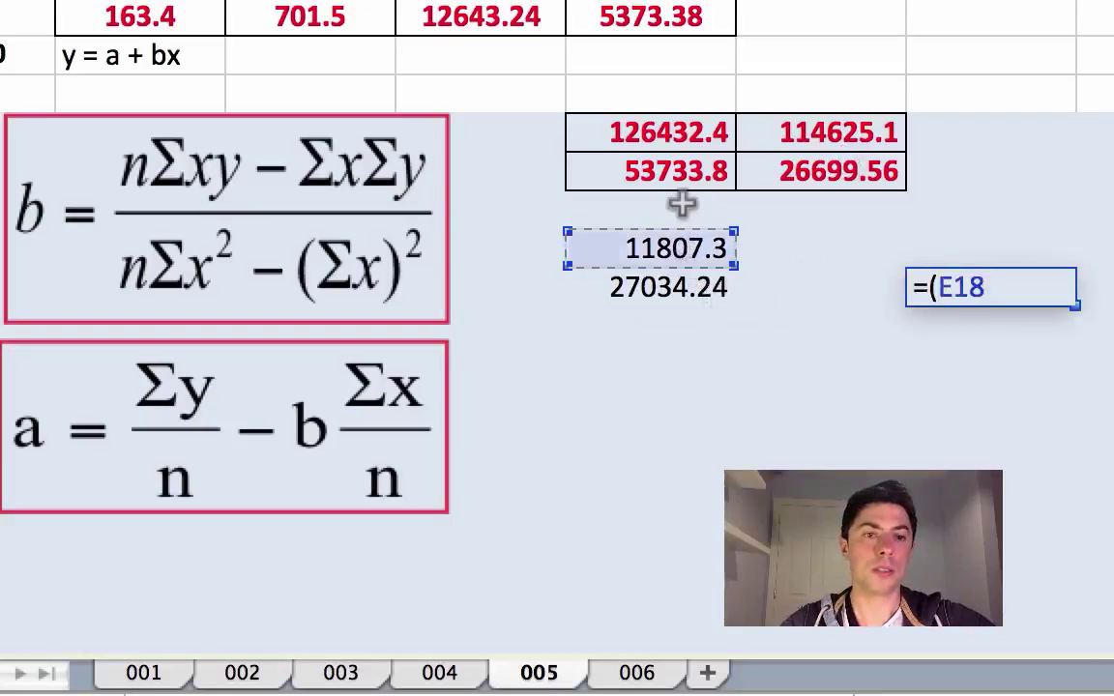
{"action": "type", "text": "/"}
{"action": "left_click", "coordinate": [676, 286]}
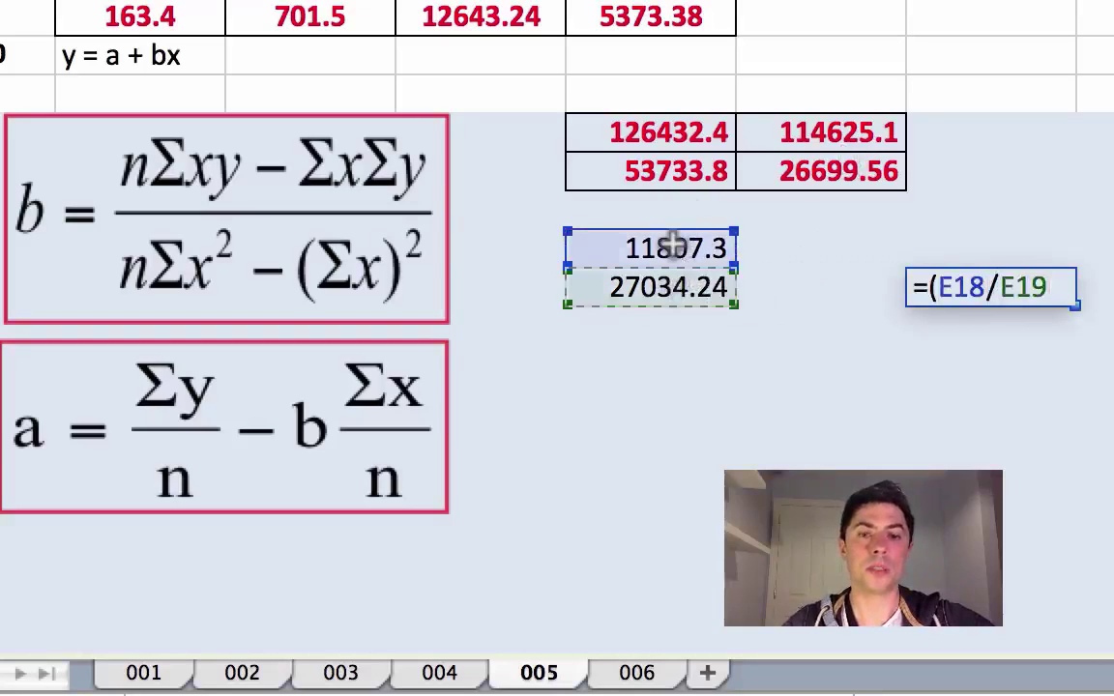
{"action": "type", "text": ")"}
{"action": "key", "text": "Return"}
{"action": "left_click", "coordinate": [1034, 300]}
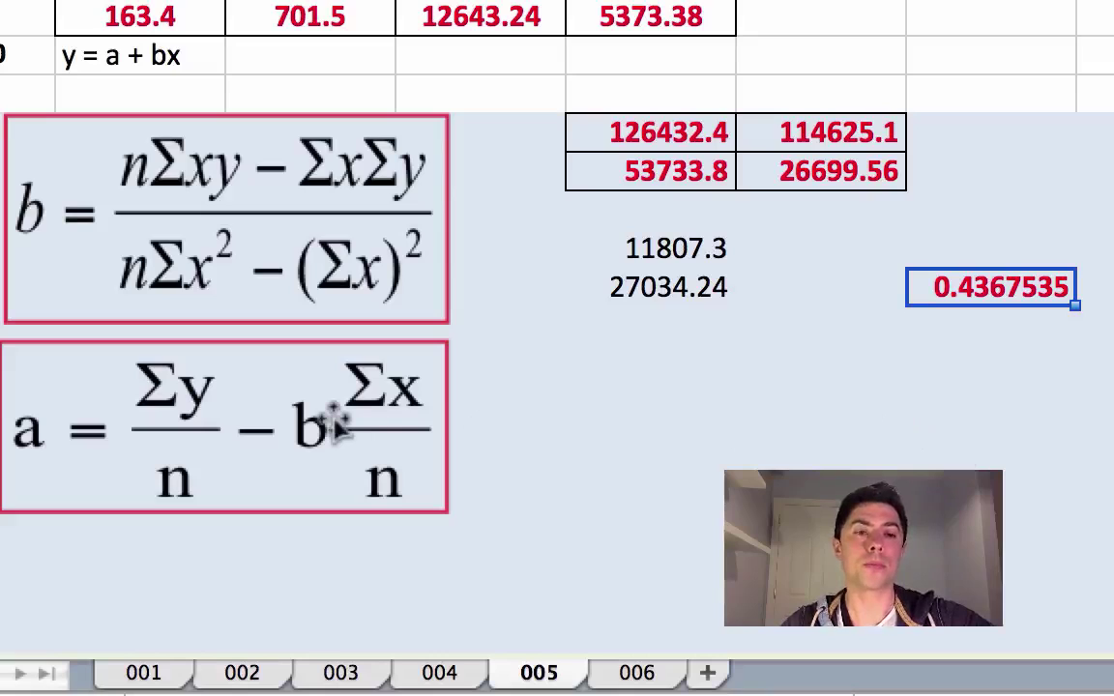
{"action": "left_click", "coordinate": [641, 407]}
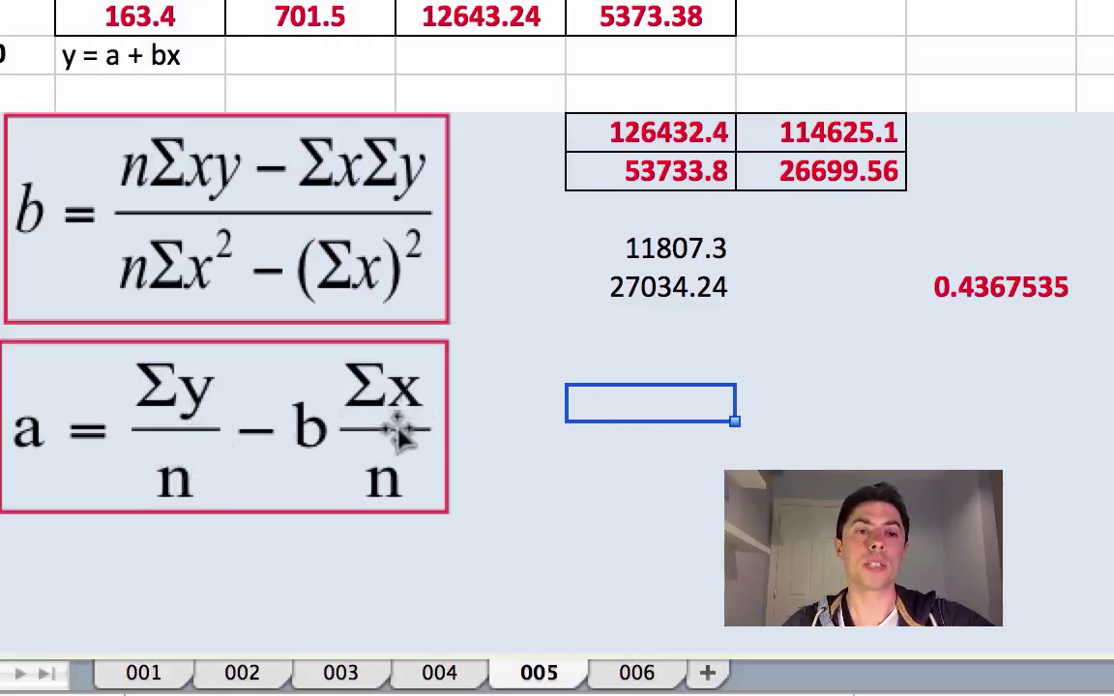
Enter =(C12/10) in E22 to get Σy/n as 70.15
{"action": "type", "text": "=("}
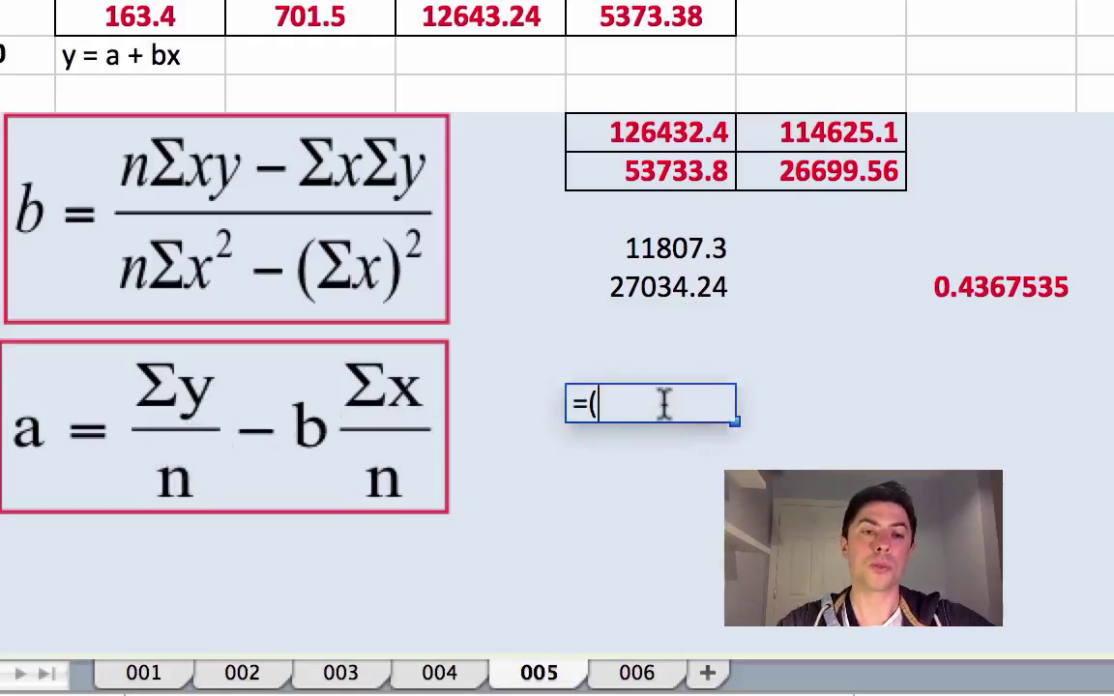
{"action": "left_click_drag", "start_coordinate": [415, 398], "coordinate": [310, 17]}
{"action": "left_click", "coordinate": [310, 16]}
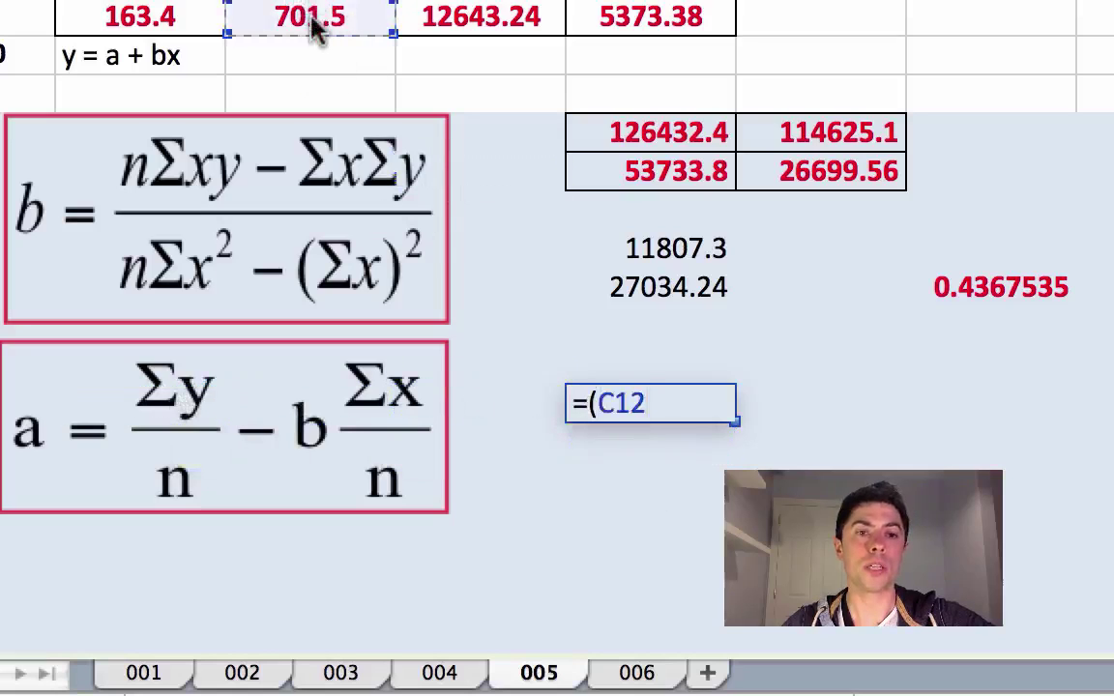
{"action": "type", "text": "/"}
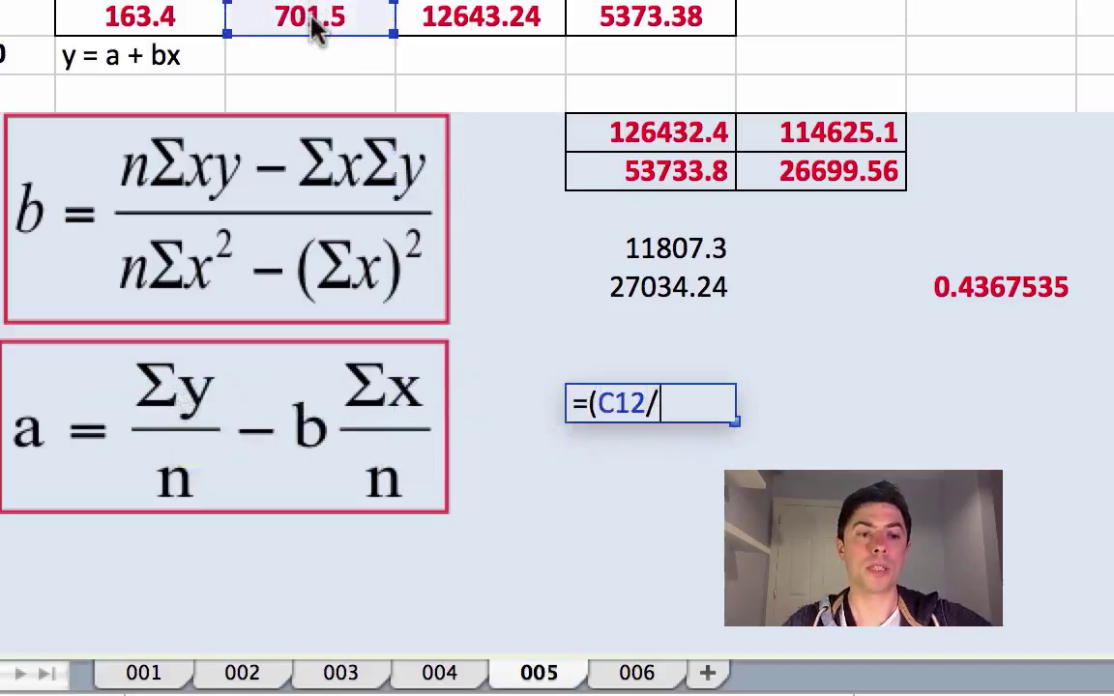
{"action": "type", "text": "10)"}
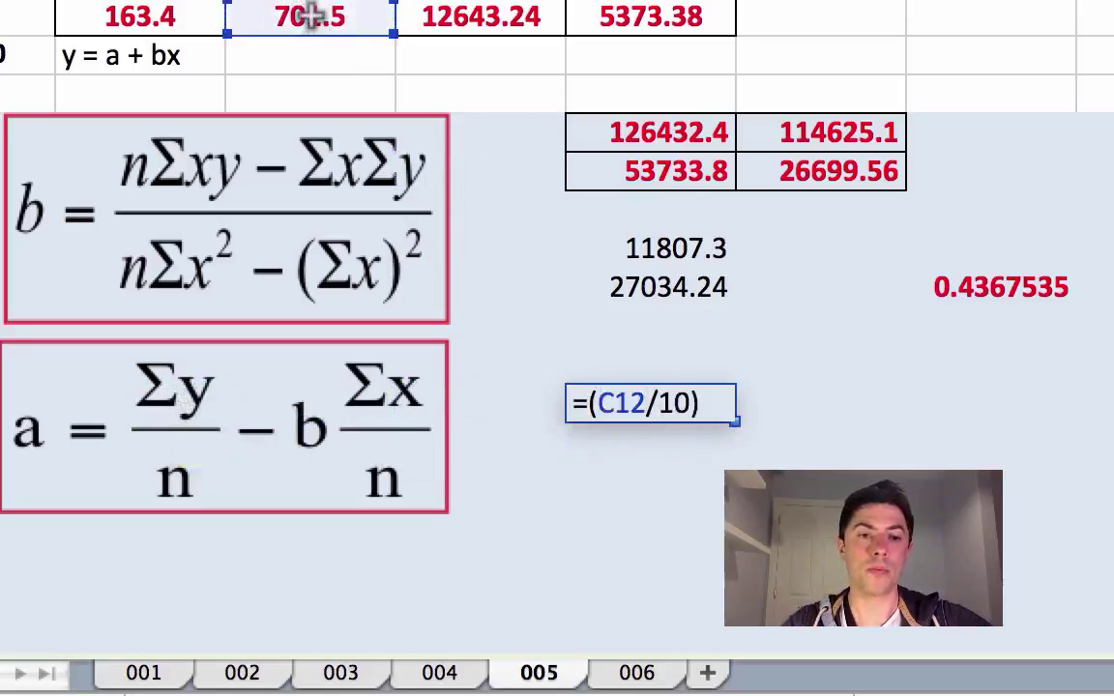
{"action": "key", "text": "Tab"}
Enter =(G19*(B12/10)) in F22 to get b times Σx/n as 7.1365528
{"action": "type", "text": "="}
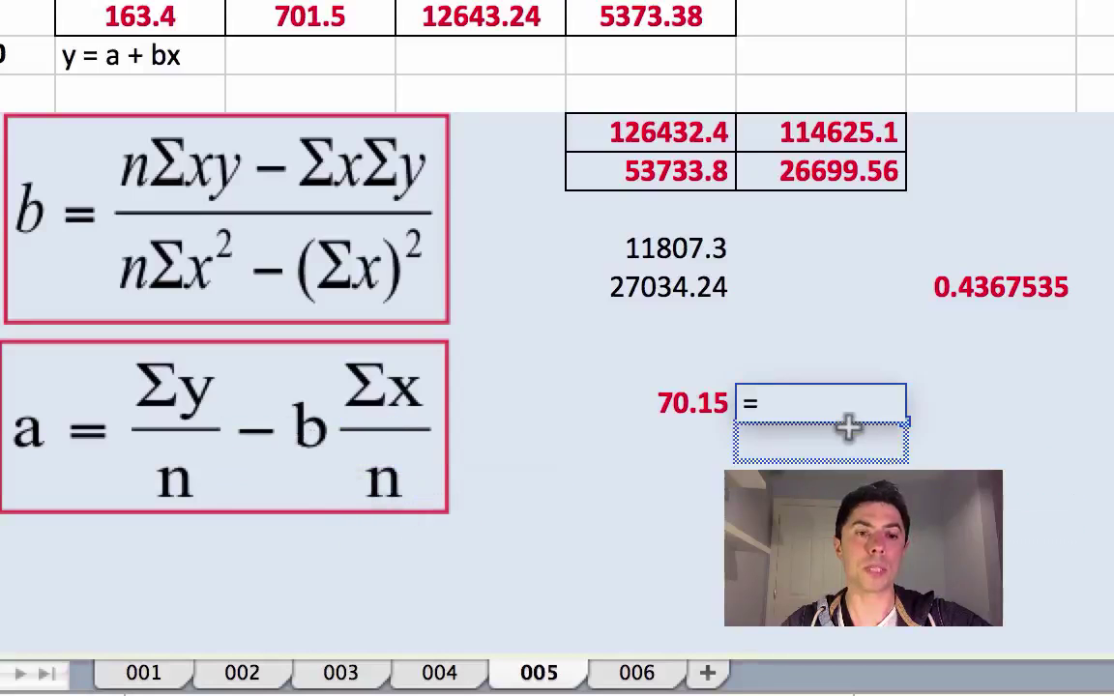
{"action": "type", "text": "("}
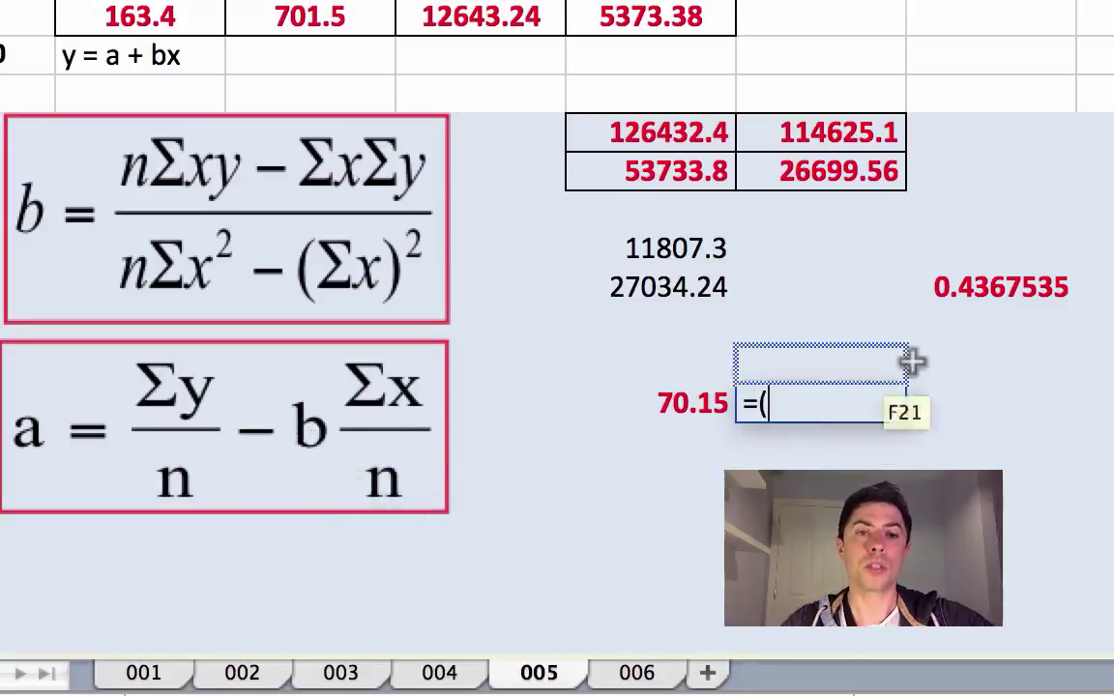
{"action": "left_click", "coordinate": [980, 293]}
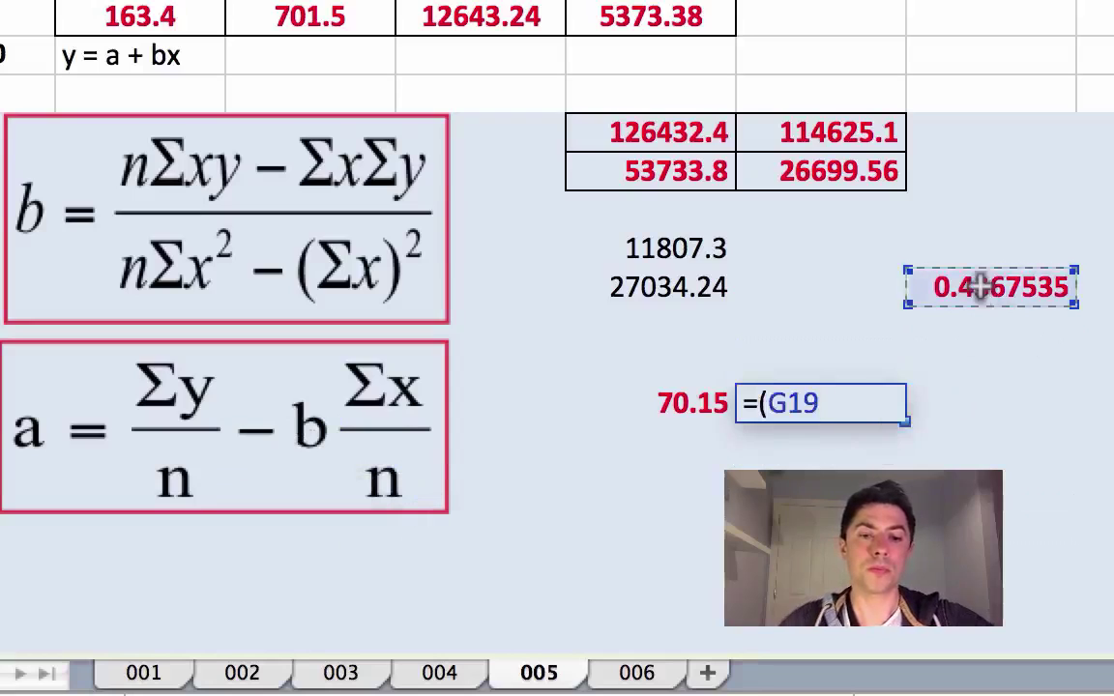
{"action": "type", "text": "*"}
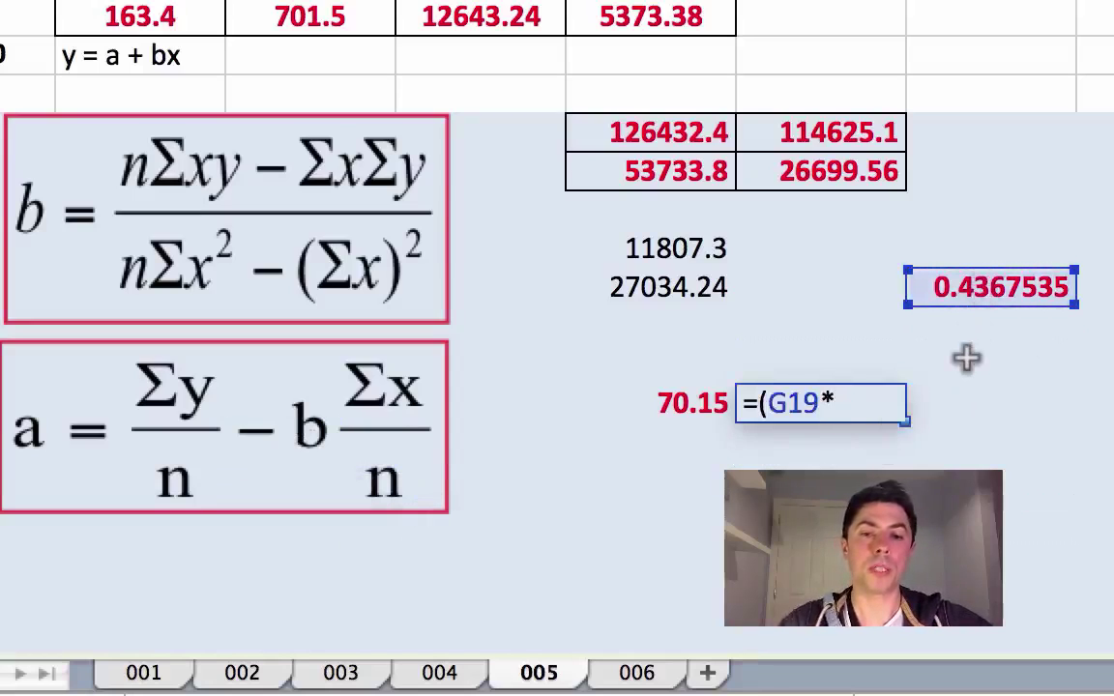
{"action": "type", "text": "("}
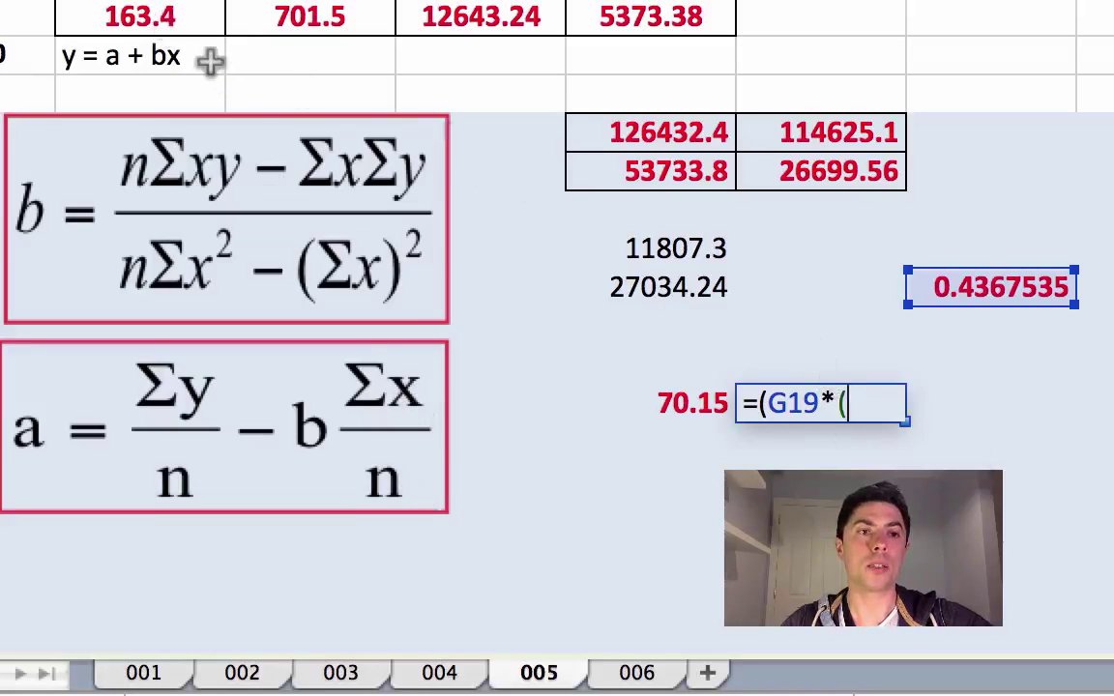
{"action": "left_click", "coordinate": [140, 17]}
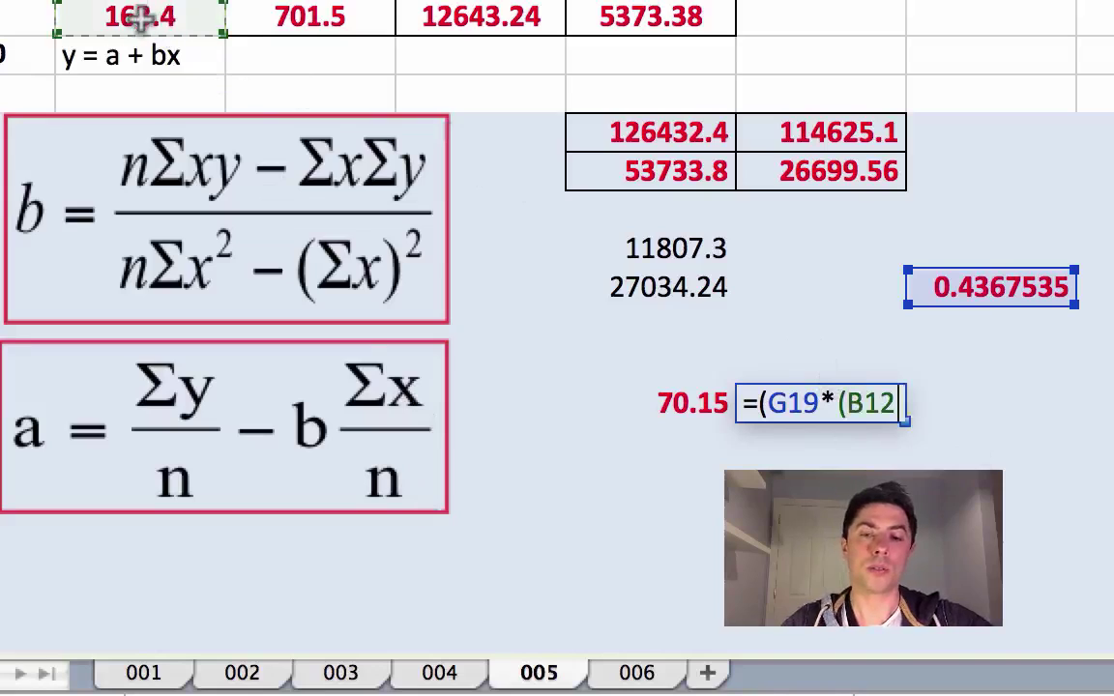
{"action": "type", "text": "/10"}
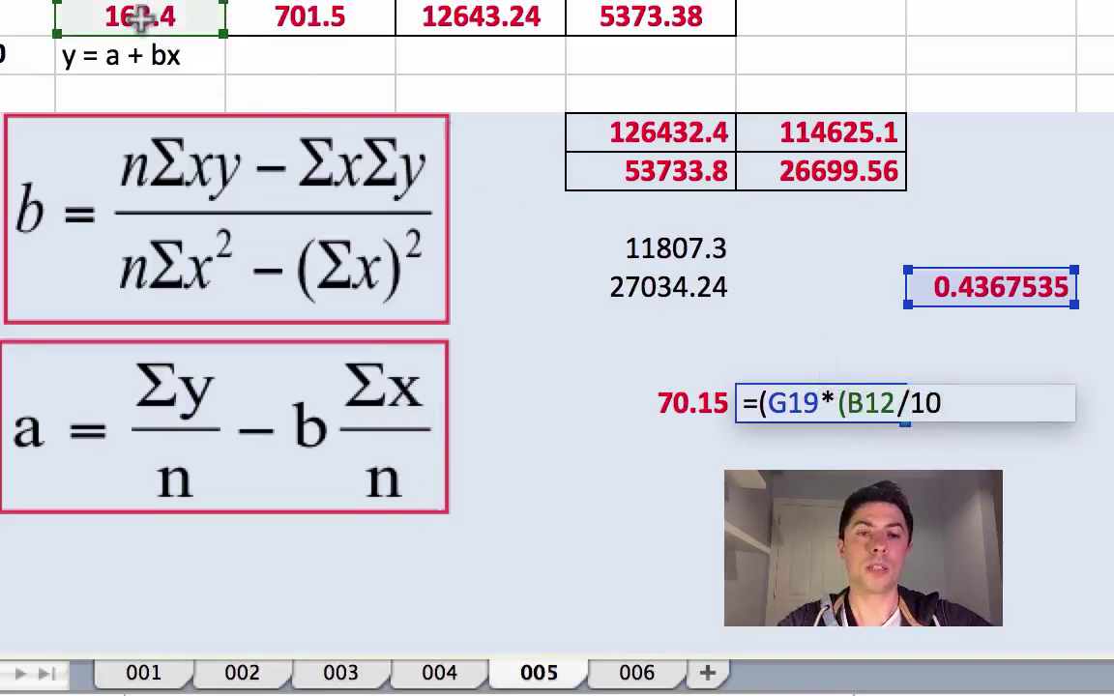
{"action": "type", "text": ")"}
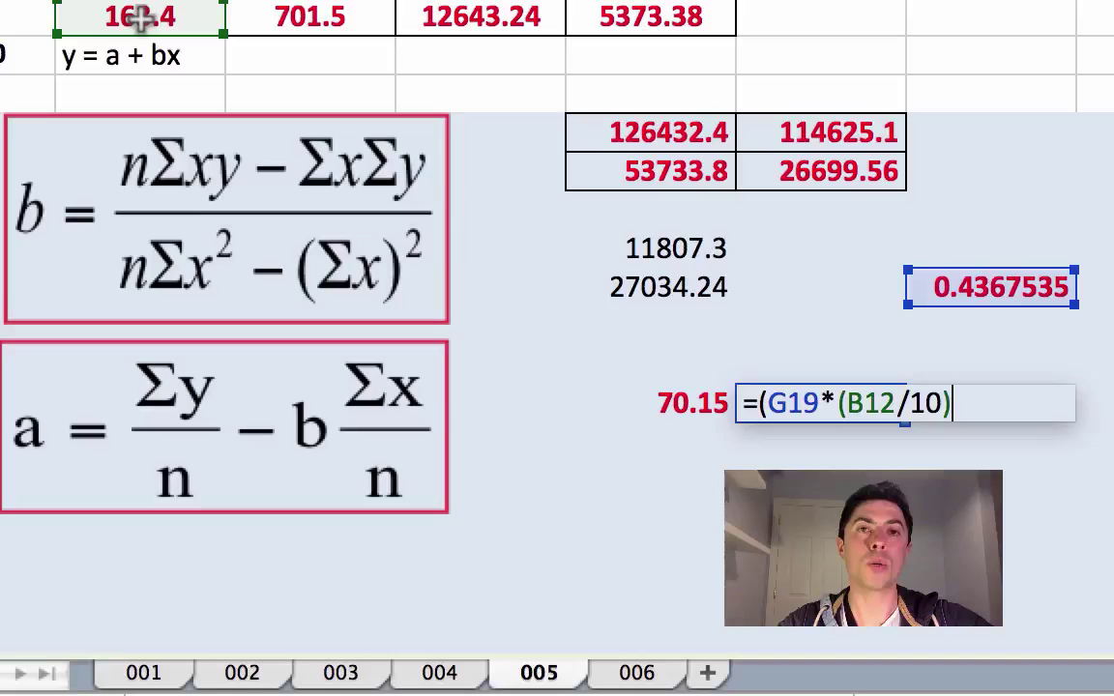
{"action": "type", "text": ")"}
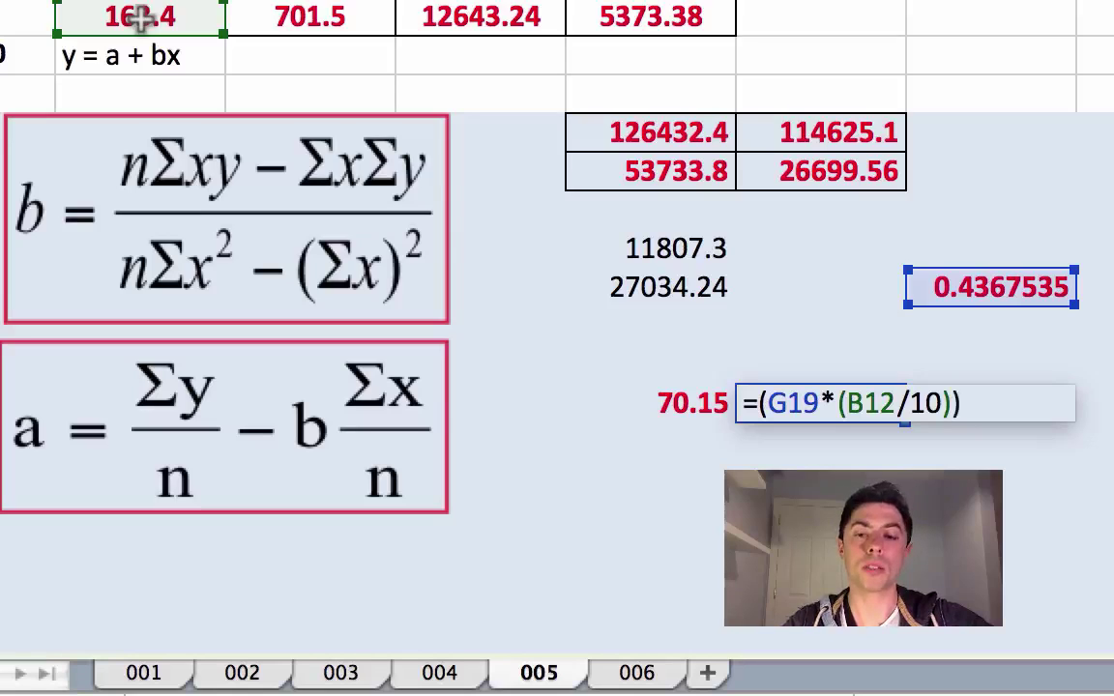
{"action": "key", "text": "Return"}
{"action": "left_click", "coordinate": [993, 405]}
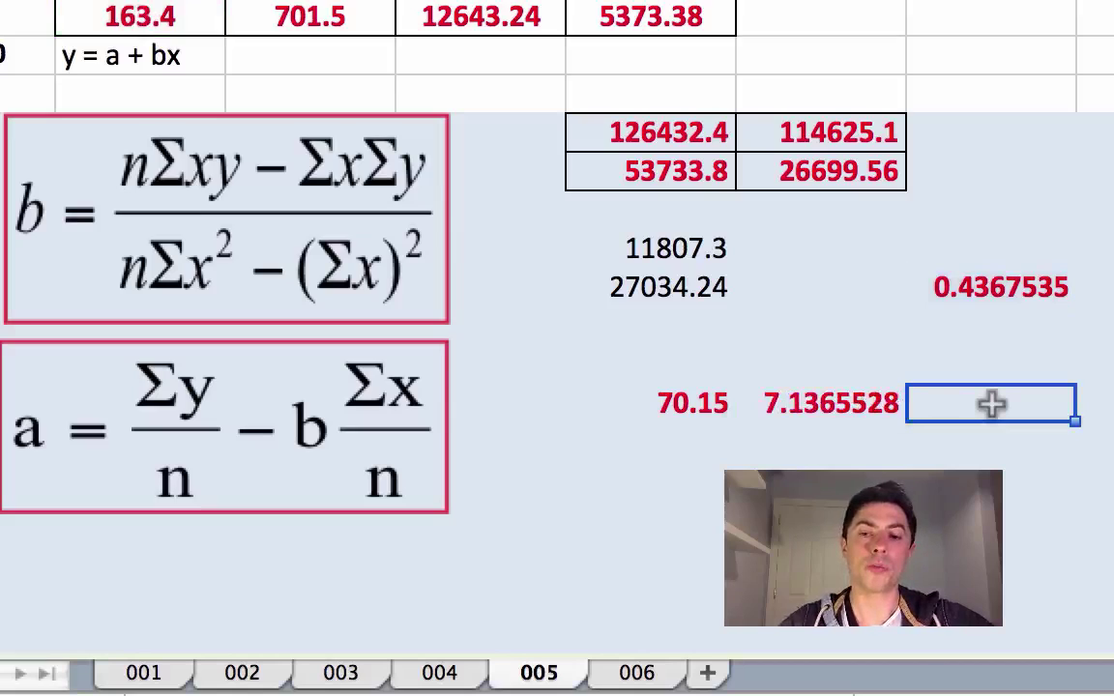
Enter =(E22-F22) in G22 for intercept 63.013447 and make it bold
{"action": "type", "text": "="}
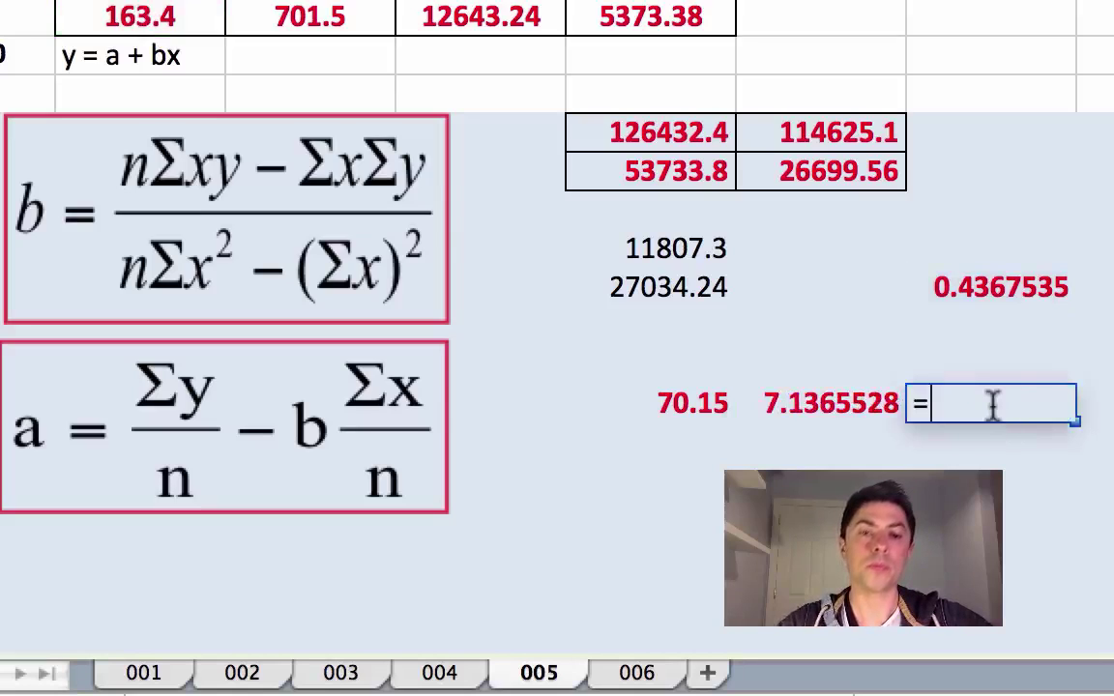
{"action": "type", "text": "("}
{"action": "left_click", "coordinate": [720, 413]}
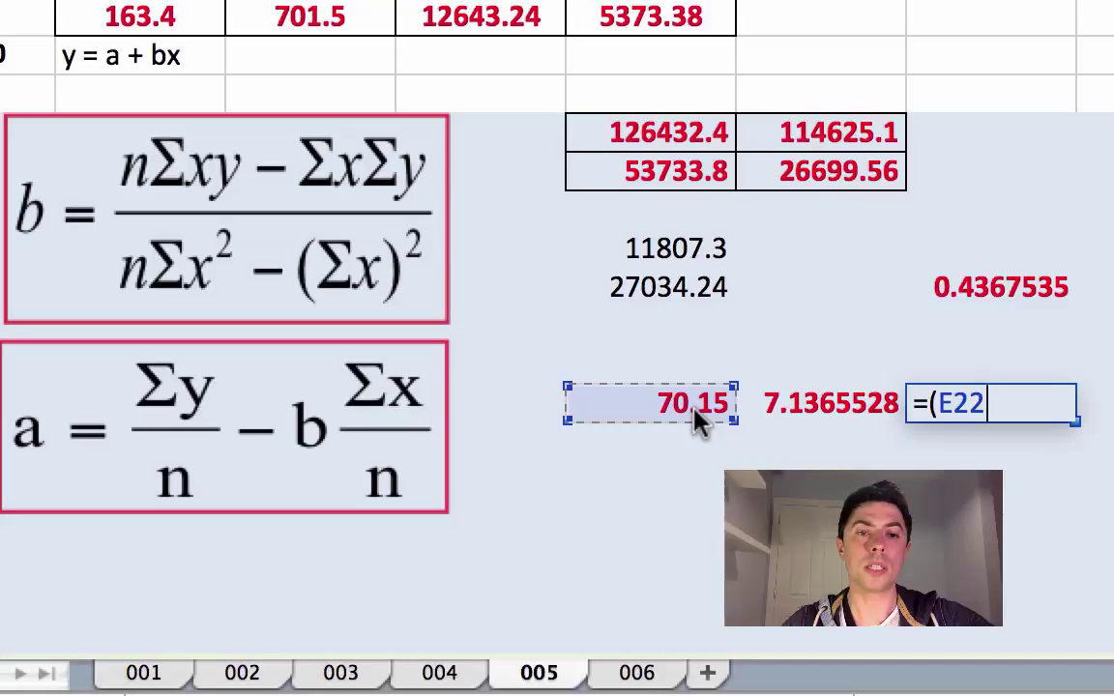
{"action": "type", "text": "-"}
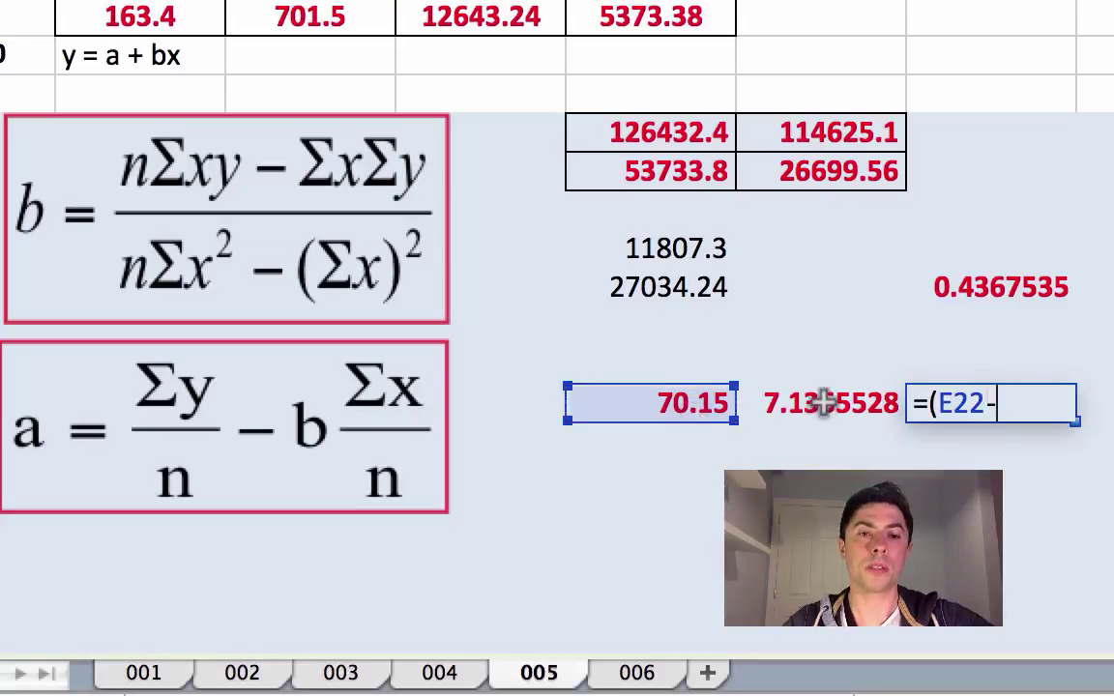
{"action": "left_click", "coordinate": [823, 404]}
{"action": "type", "text": ")"}
{"action": "key", "text": "Return"}
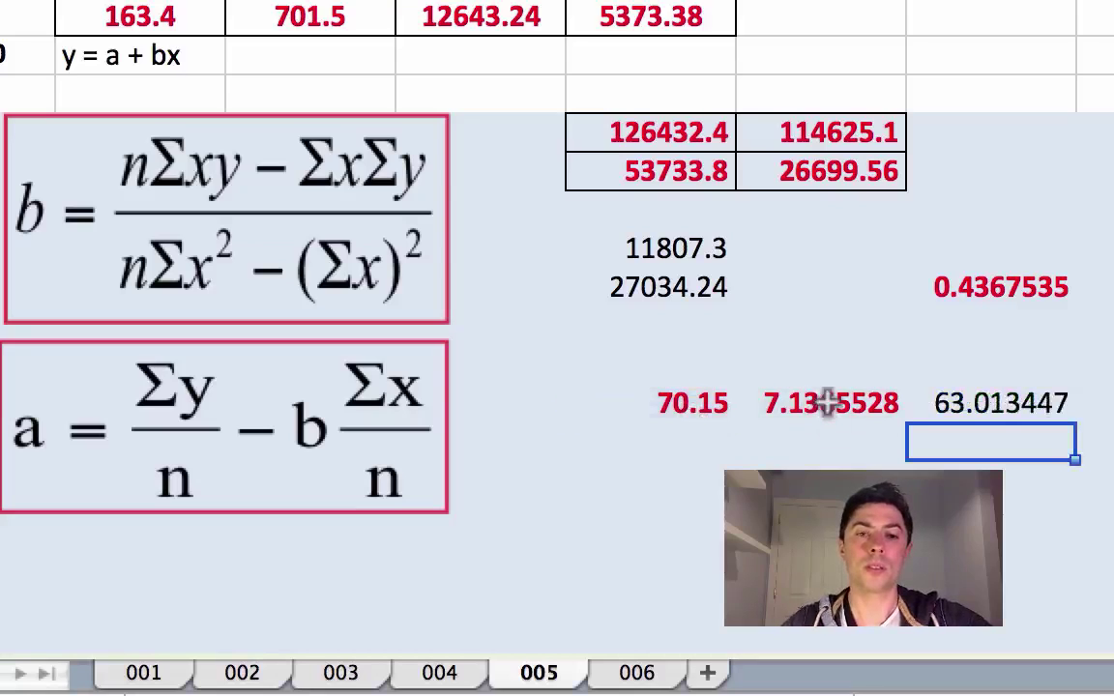
{"action": "left_click", "coordinate": [1014, 401]}
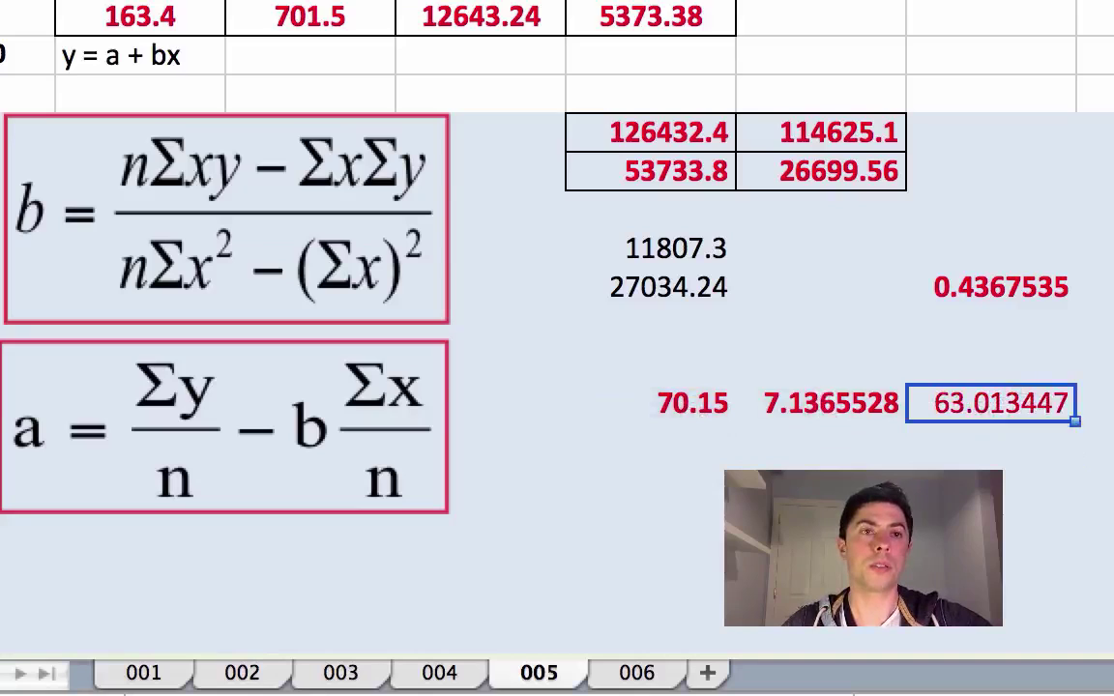
{"action": "key", "text": "super+b"}
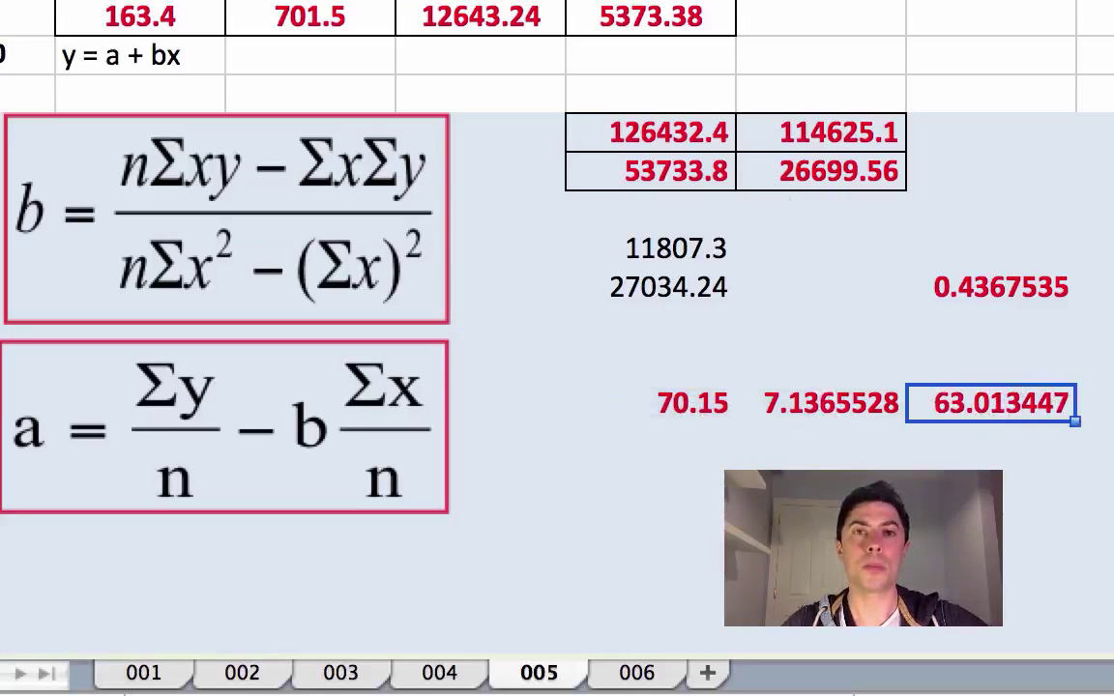
{"action": "left_click", "coordinate": [1013, 431]}
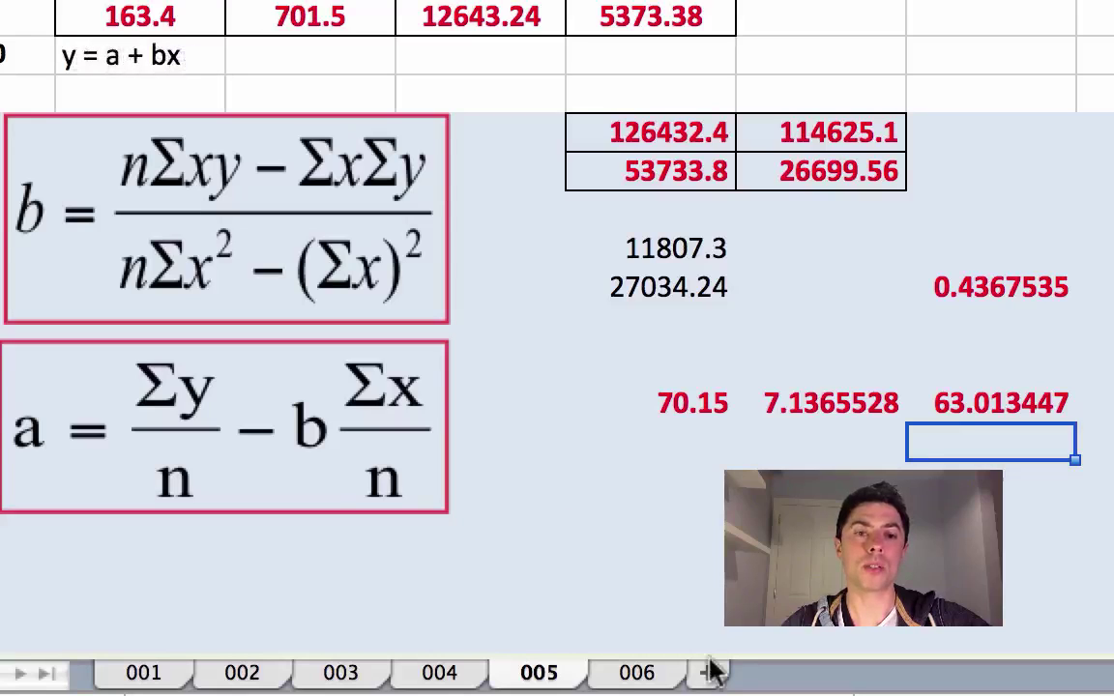
Type the equation 'y = 63 + 0.4367x' into E24, below 70.15
{"action": "left_click", "coordinate": [658, 490]}
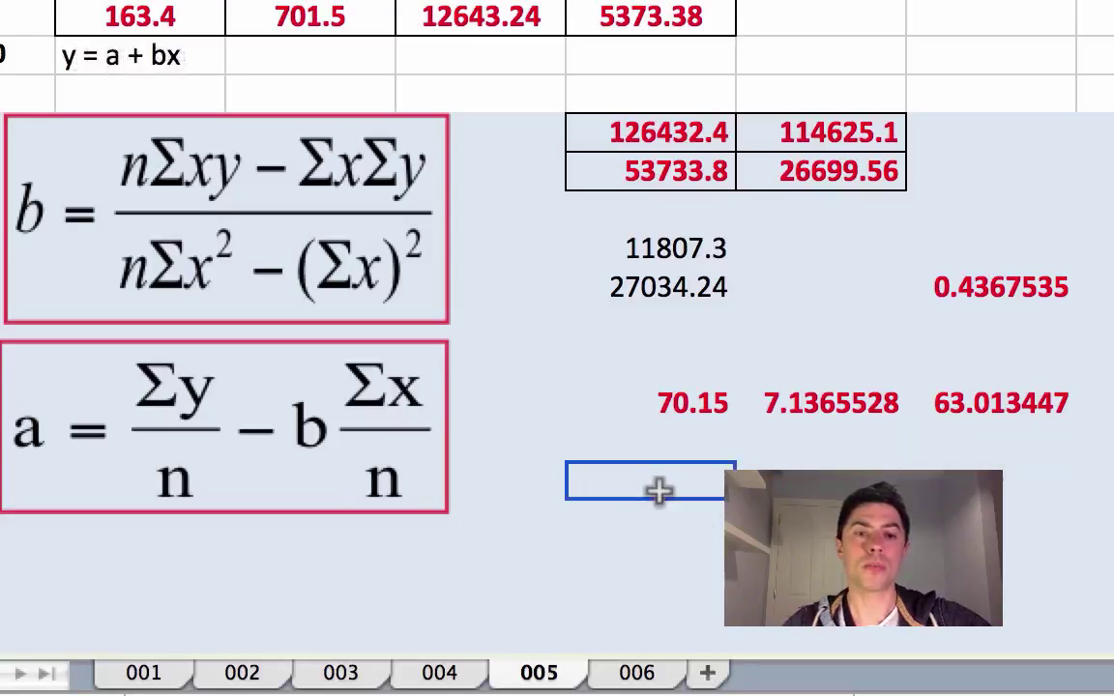
{"action": "type", "text": "y ="}
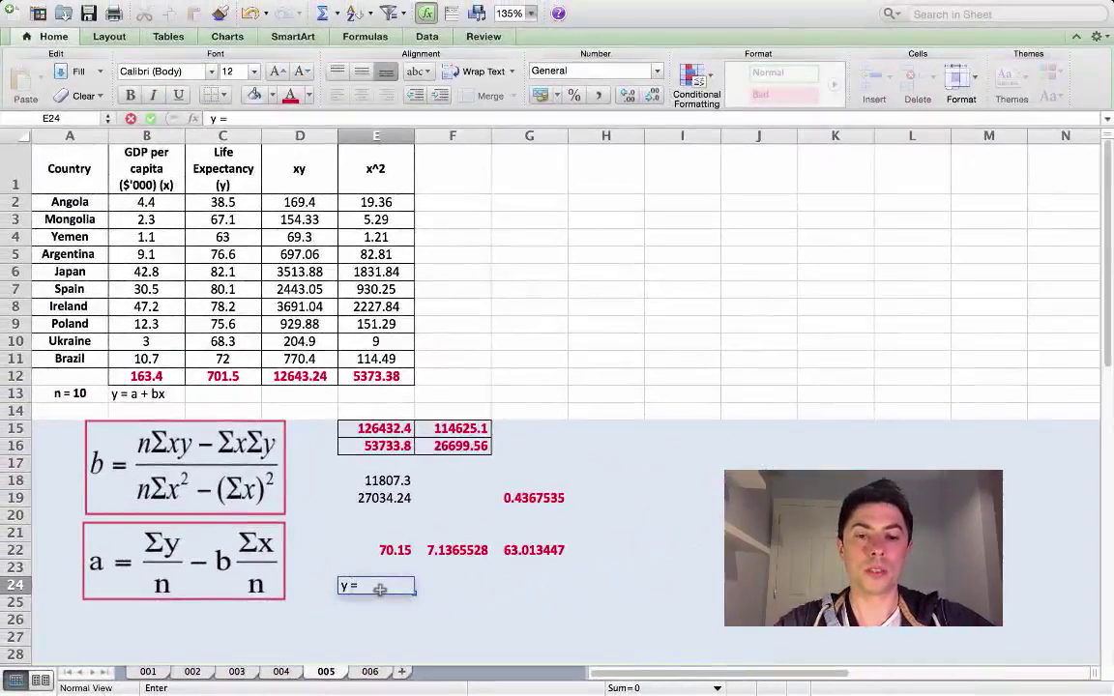
{"action": "type", "text": " 63"}
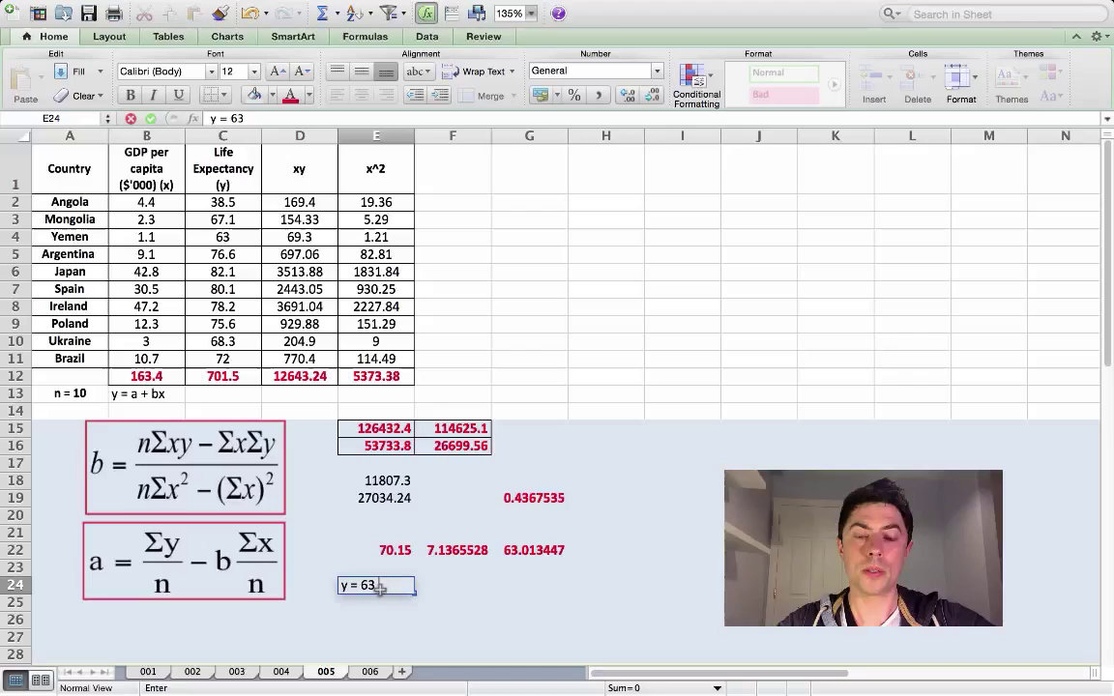
{"action": "type", "text": " + 0."}
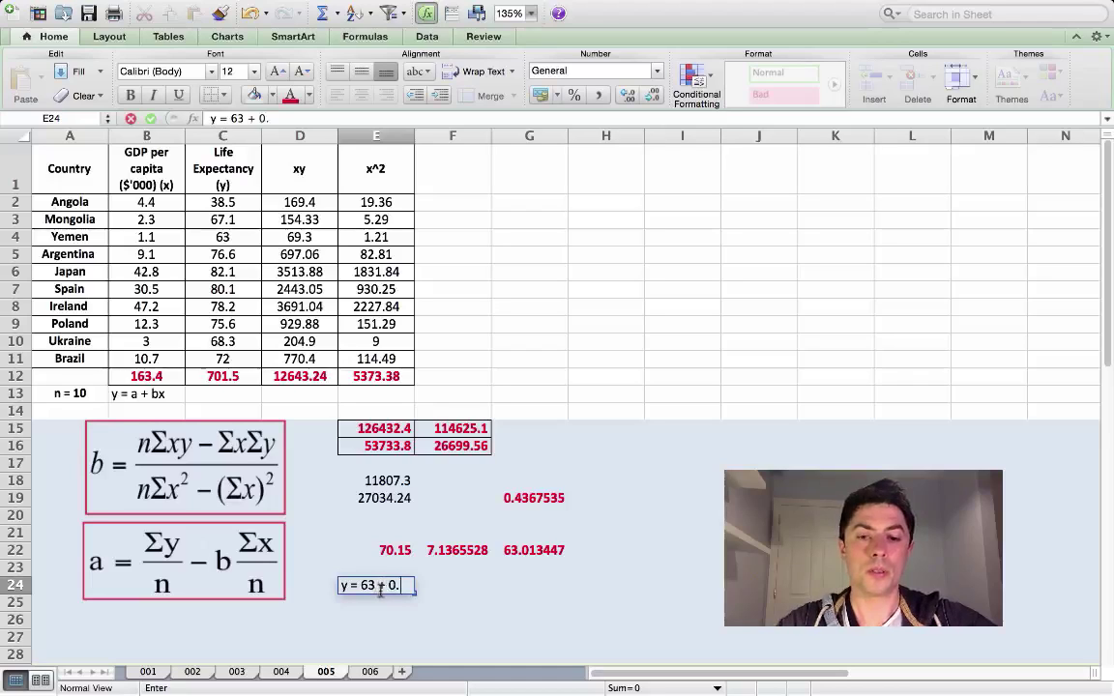
{"action": "type", "text": "4"}
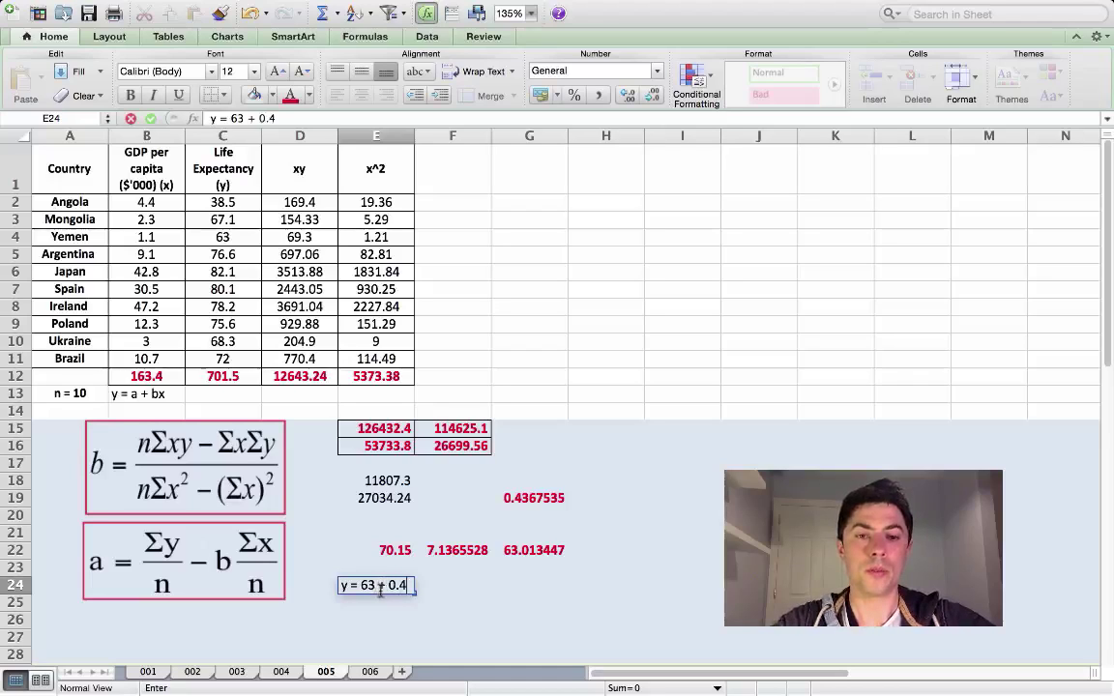
{"action": "type", "text": "367"}
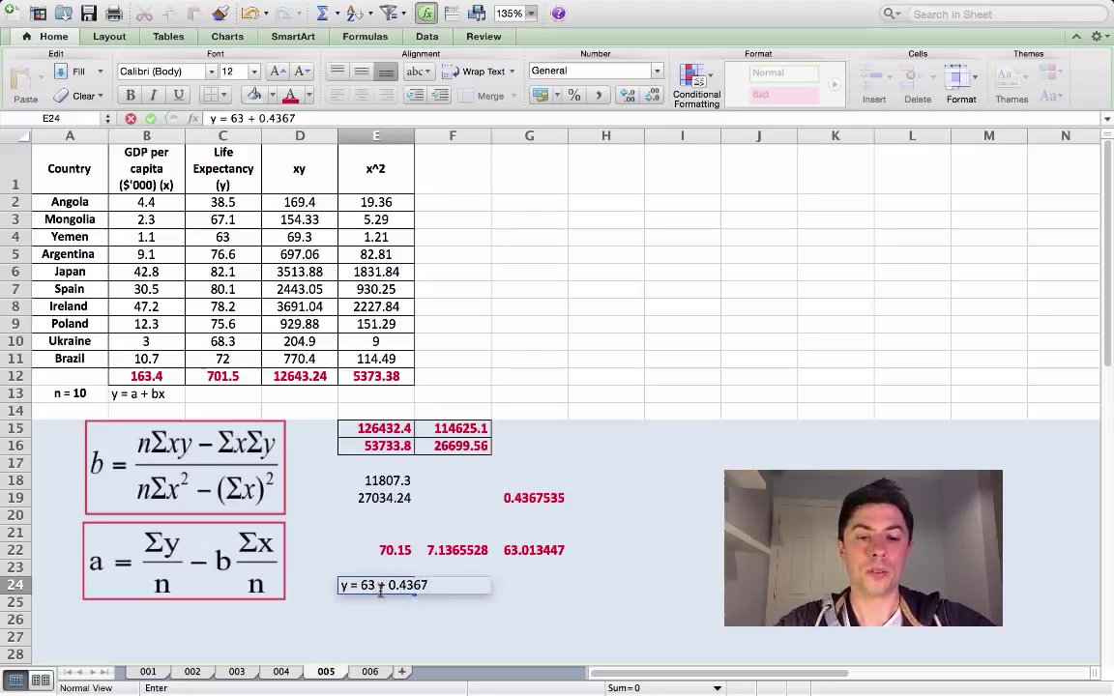
{"action": "type", "text": "x"}
{"action": "left_click", "coordinate": [453, 620]}
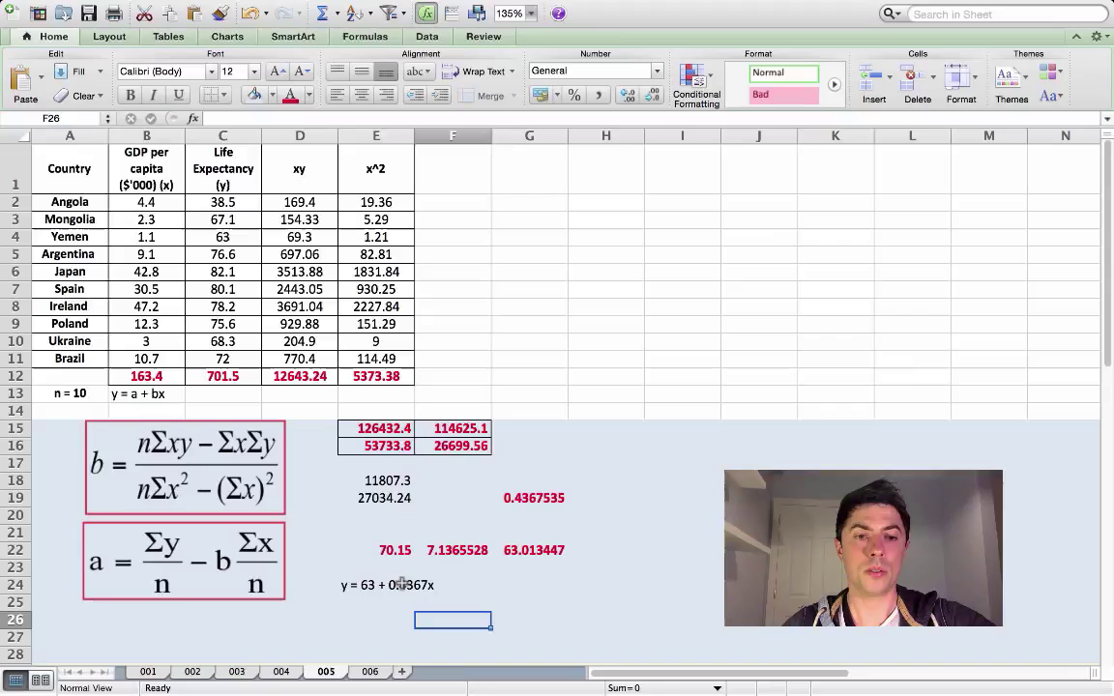
{"action": "left_click", "coordinate": [401, 585]}
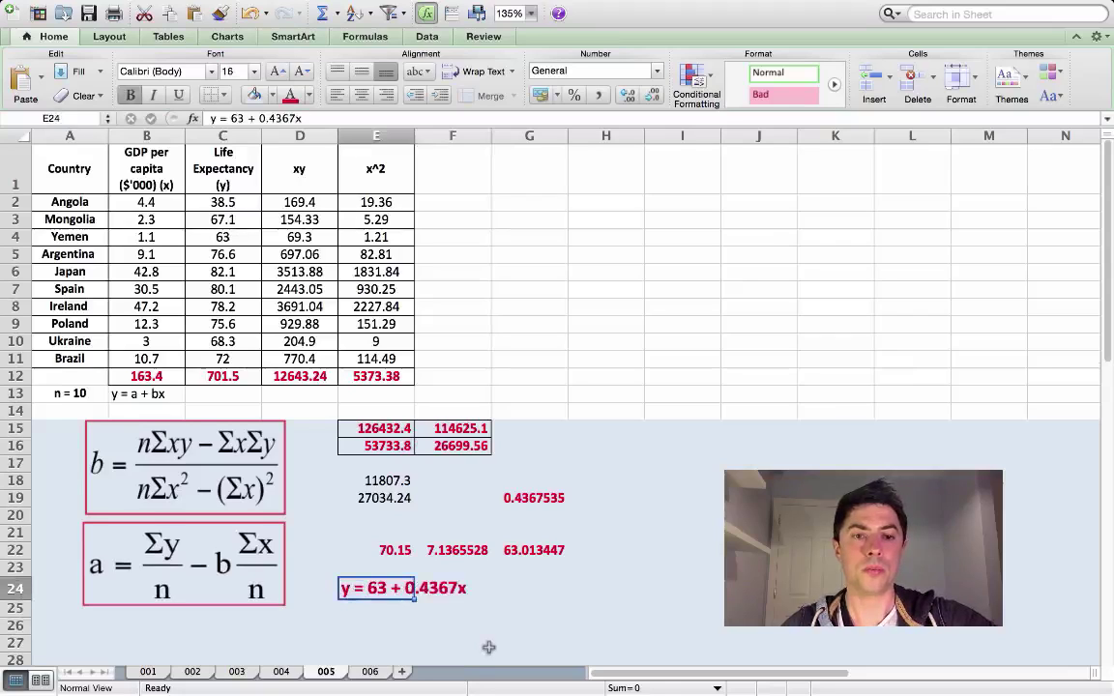
{"action": "left_click", "coordinate": [488, 647]}
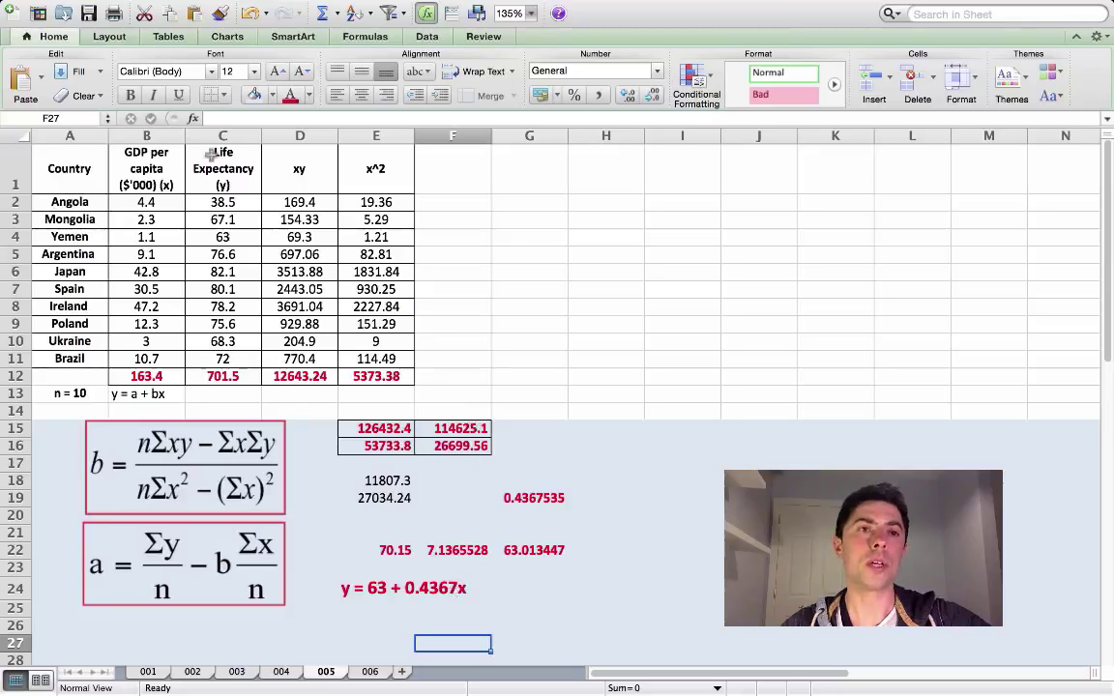
Insert a marked scatter chart of B1:C11 and move it right of the table
{"action": "left_click_drag", "start_coordinate": [155, 155], "coordinate": [221, 353]}
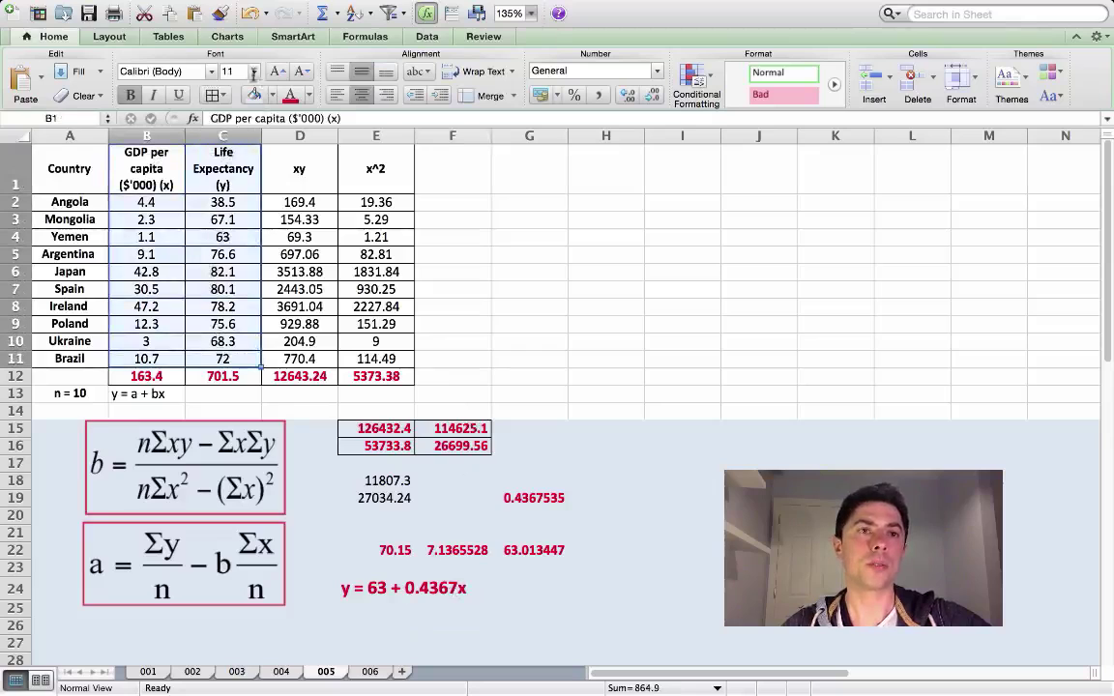
{"action": "left_click", "coordinate": [228, 37]}
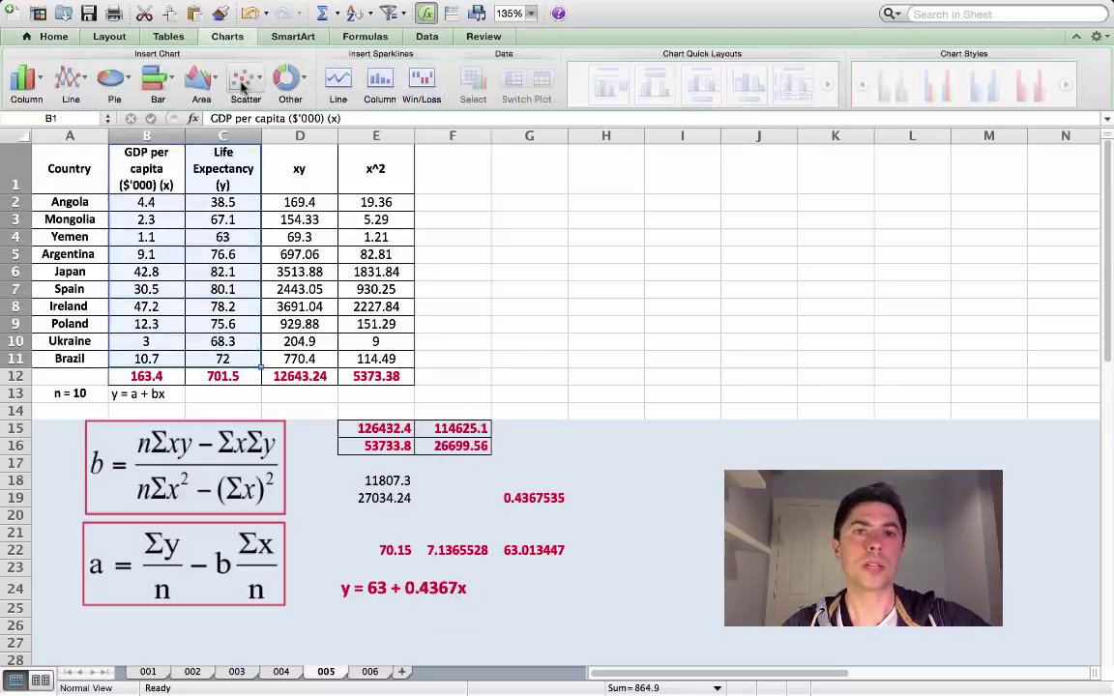
{"action": "left_click", "coordinate": [243, 85]}
{"action": "left_click", "coordinate": [172, 160]}
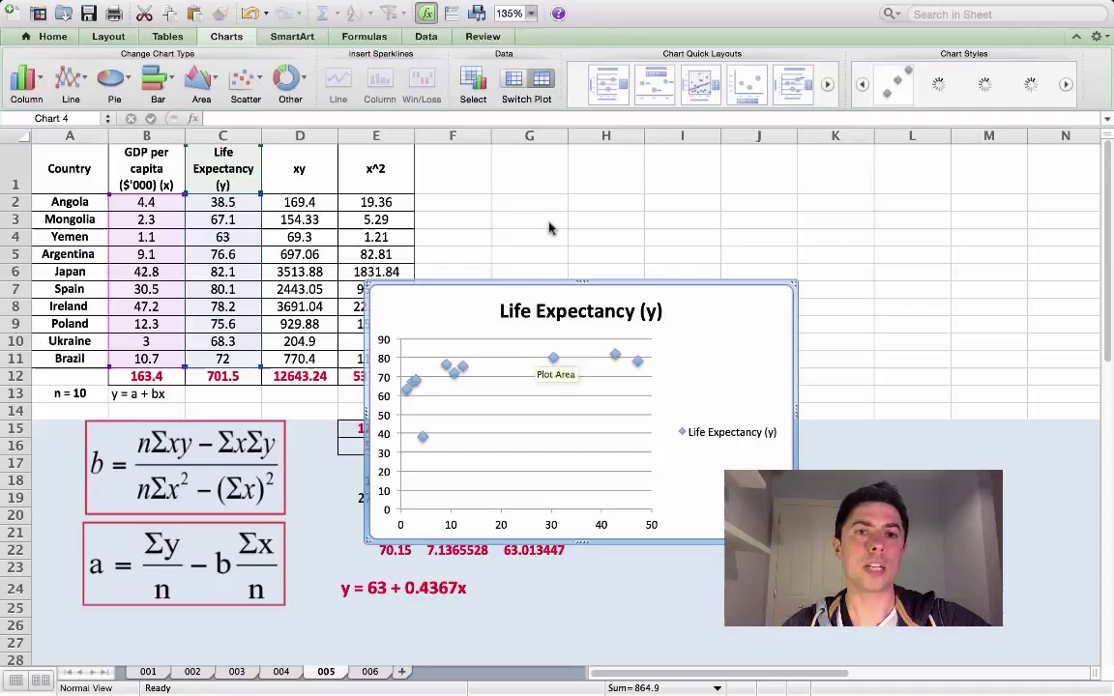
{"action": "left_click_drag", "start_coordinate": [529, 283], "coordinate": [642, 147]}
Delete the chart legend and remove the horizontal gridlines
{"action": "left_click", "coordinate": [819, 303]}
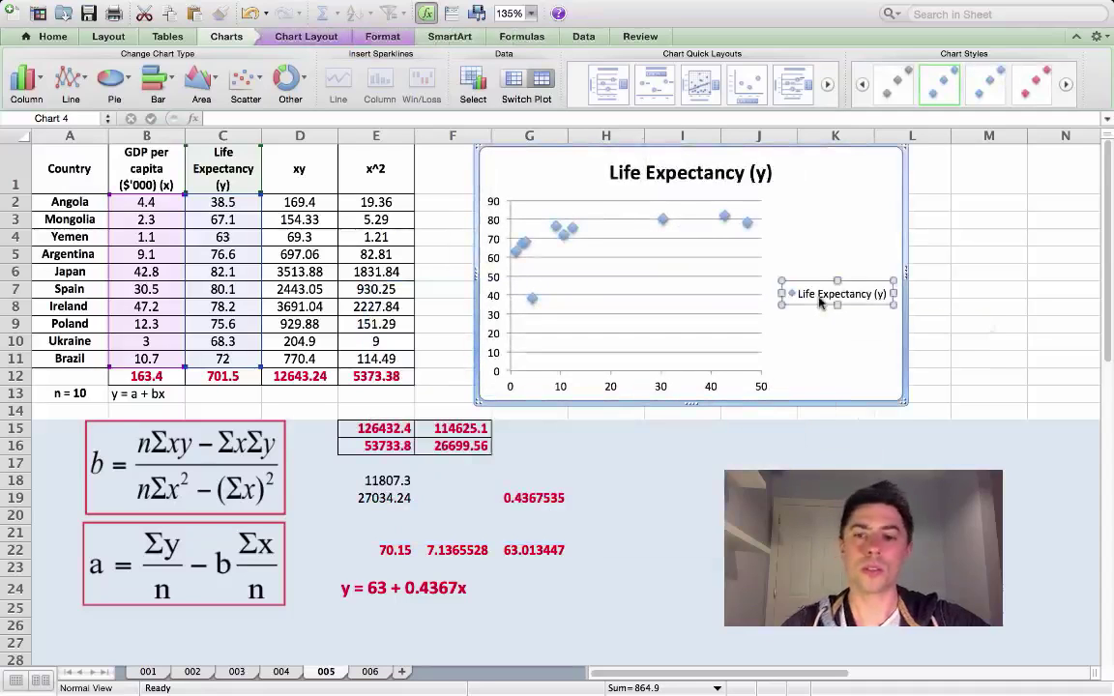
{"action": "key", "text": "Delete"}
{"action": "left_click", "coordinate": [494, 334]}
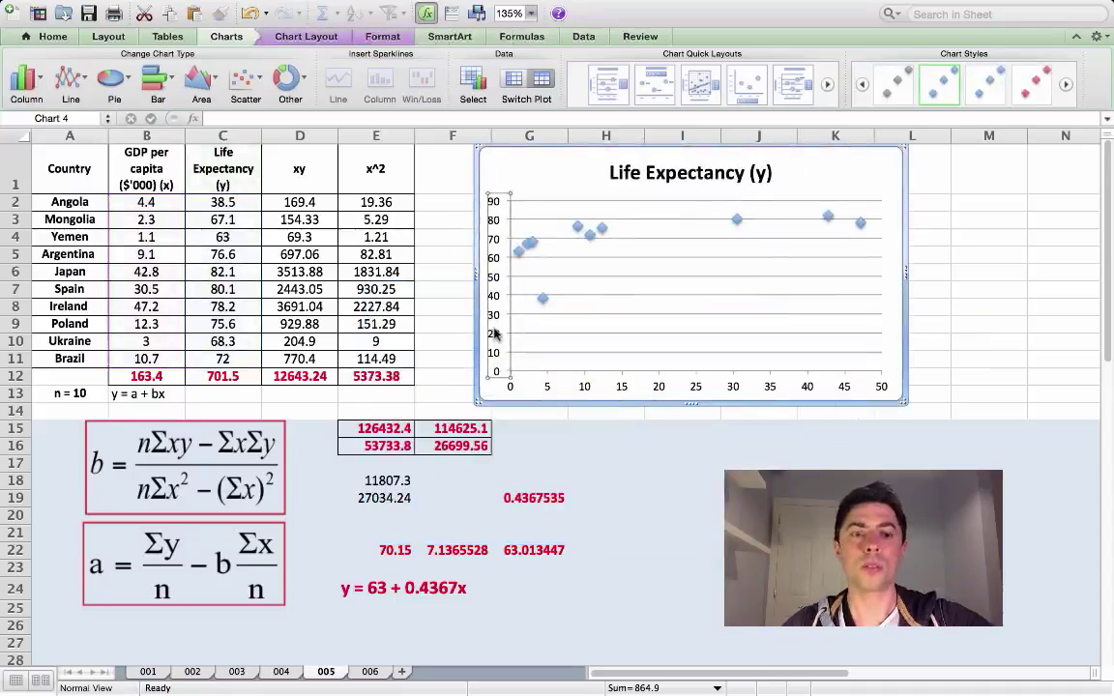
{"action": "left_click", "coordinate": [578, 323]}
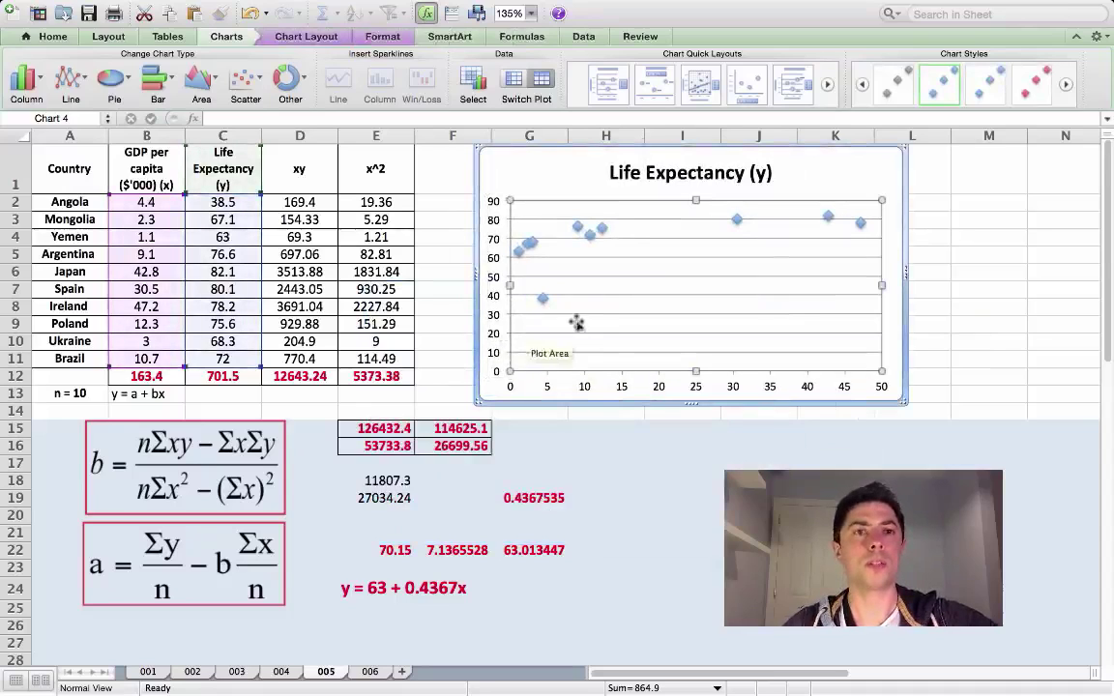
{"action": "left_click", "coordinate": [306, 37]}
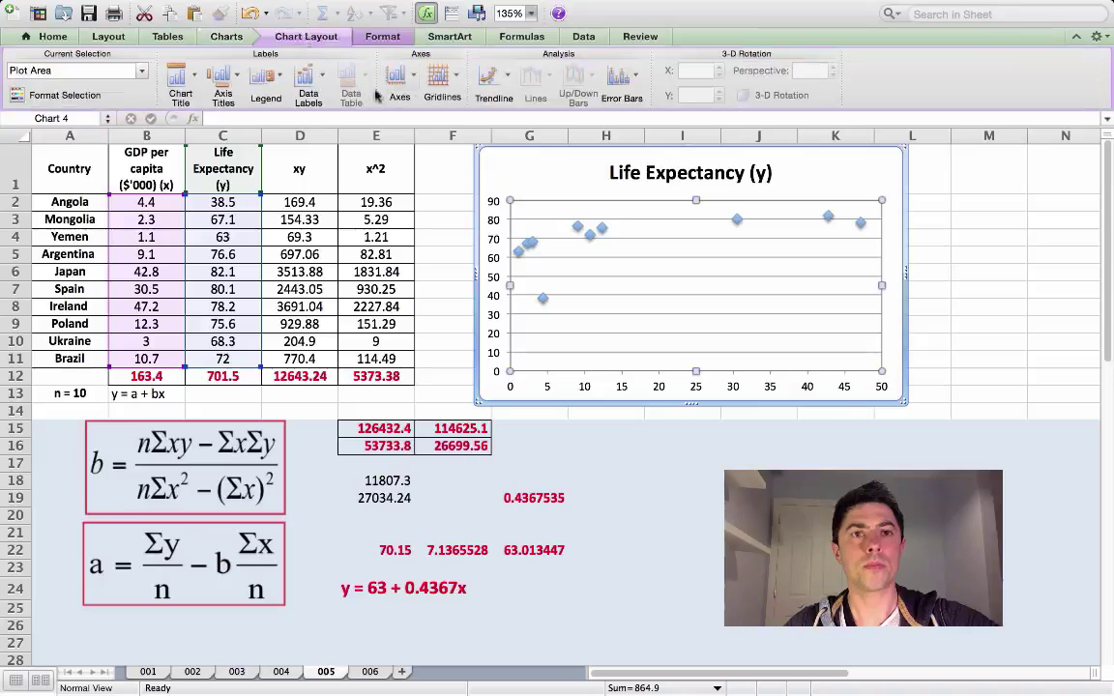
{"action": "left_click", "coordinate": [440, 77]}
{"action": "mouse_move", "coordinate": [459, 103]}
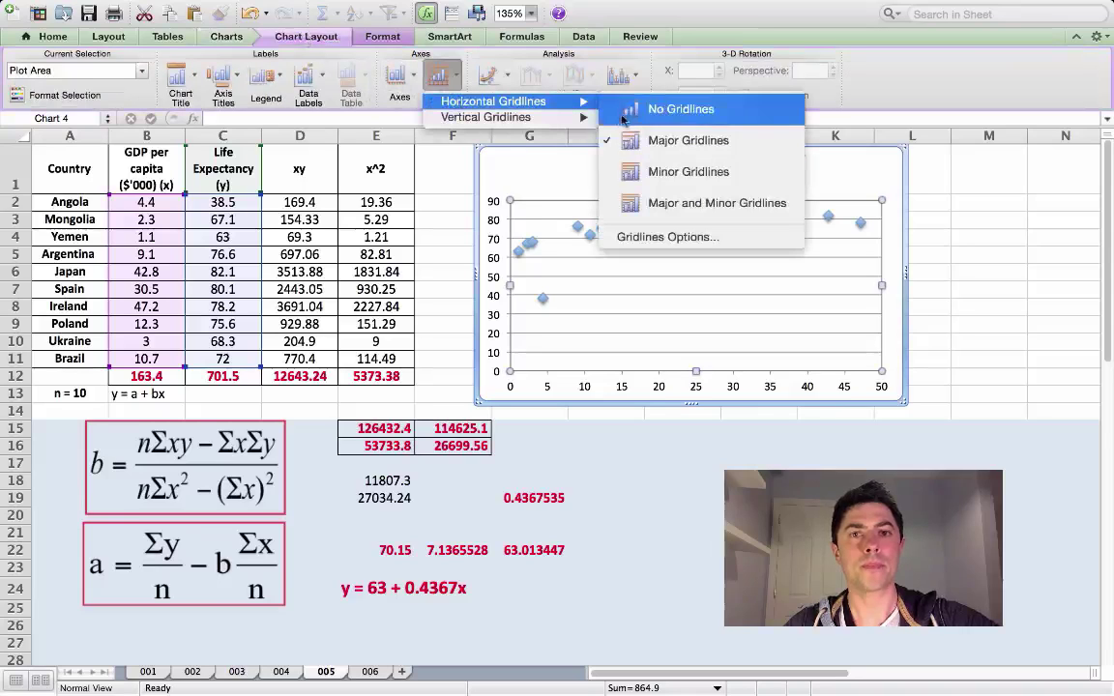
{"action": "left_click", "coordinate": [658, 109]}
Set the vertical axis minimum to 30
{"action": "right_click", "coordinate": [501, 329]}
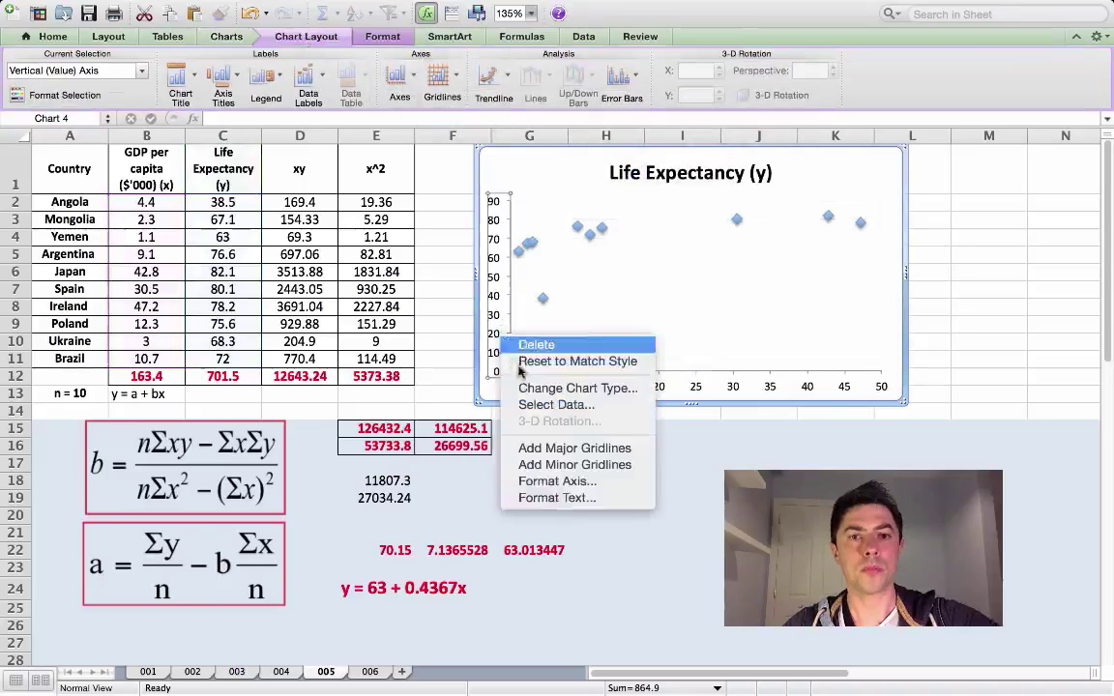
{"action": "left_click", "coordinate": [557, 480]}
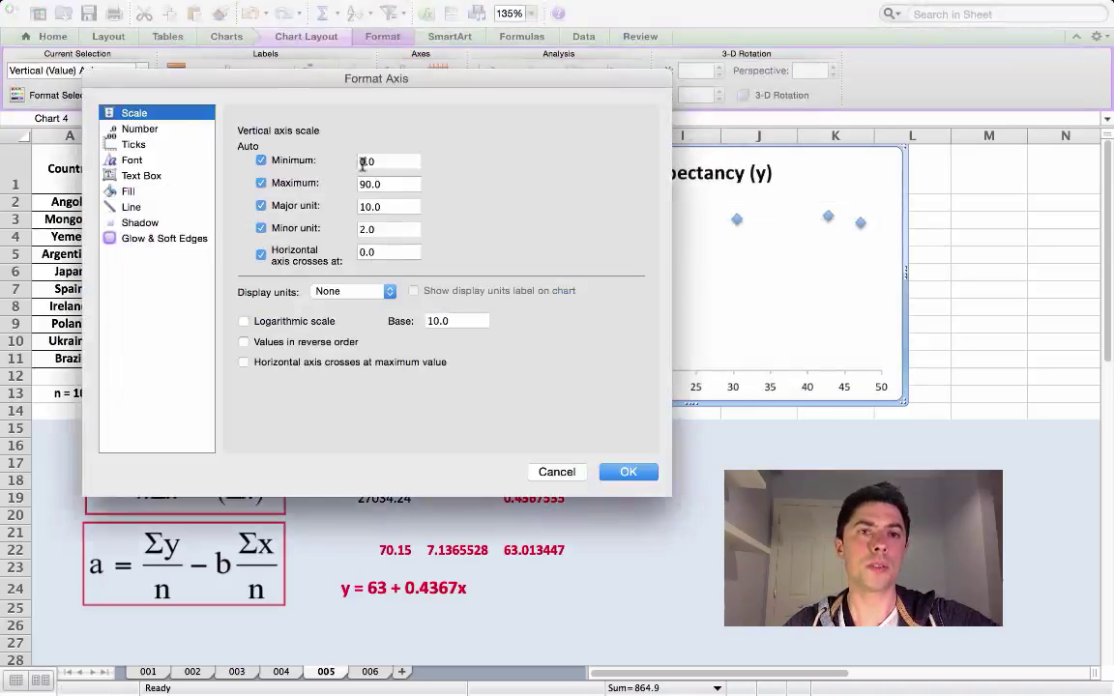
{"action": "left_click", "coordinate": [362, 163]}
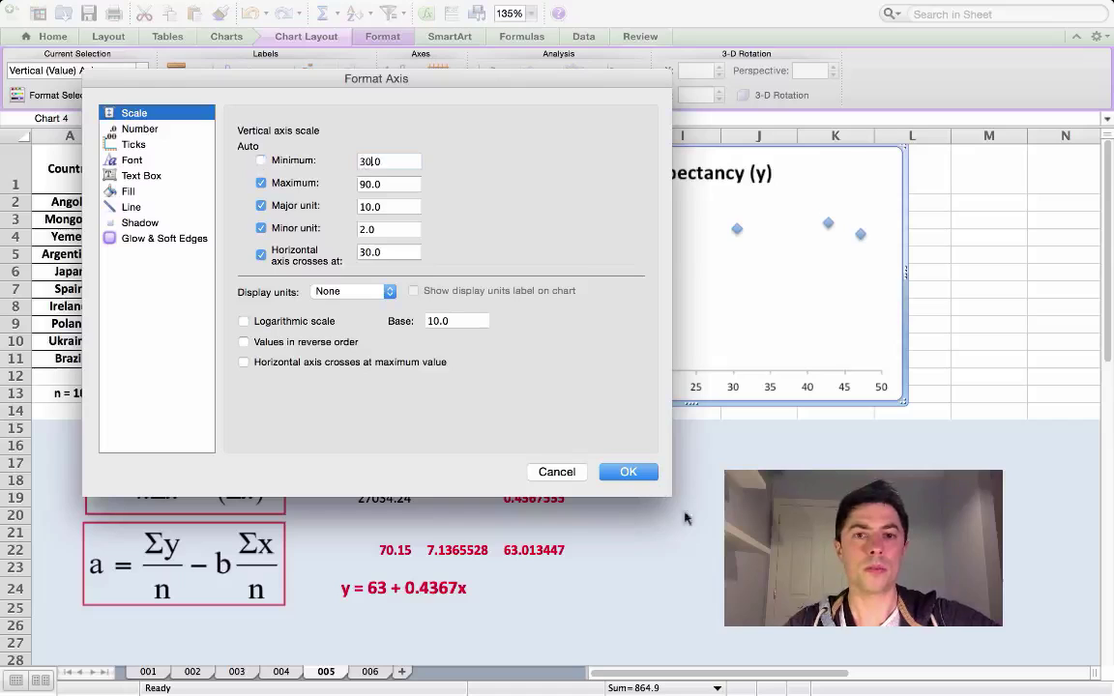
{"action": "left_click", "coordinate": [628, 472]}
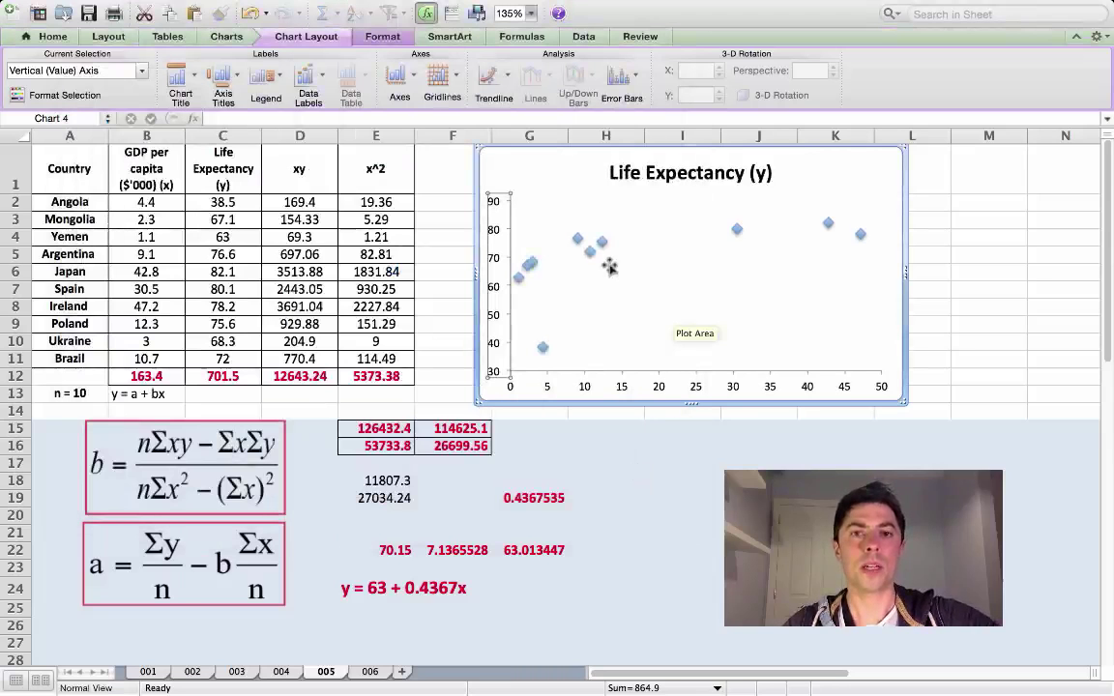
Add a linear trendline showing y = 0.4368x + 63.013 and R² = 0.35641, label moved lower middle
{"action": "left_click", "coordinate": [560, 306]}
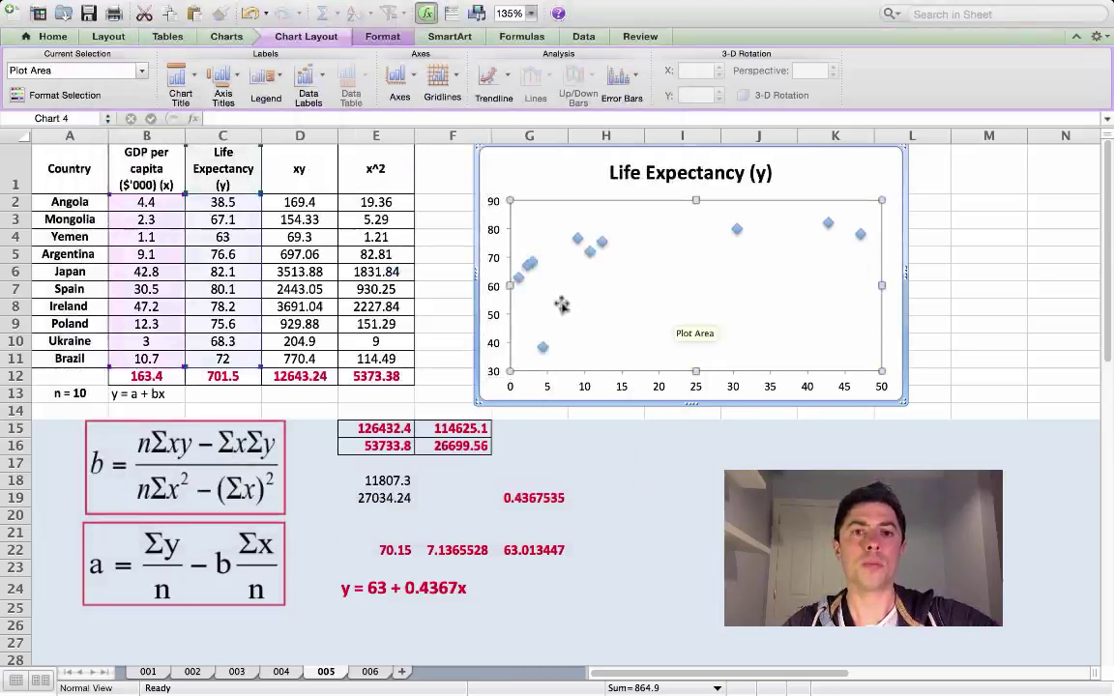
{"action": "right_click", "coordinate": [544, 352]}
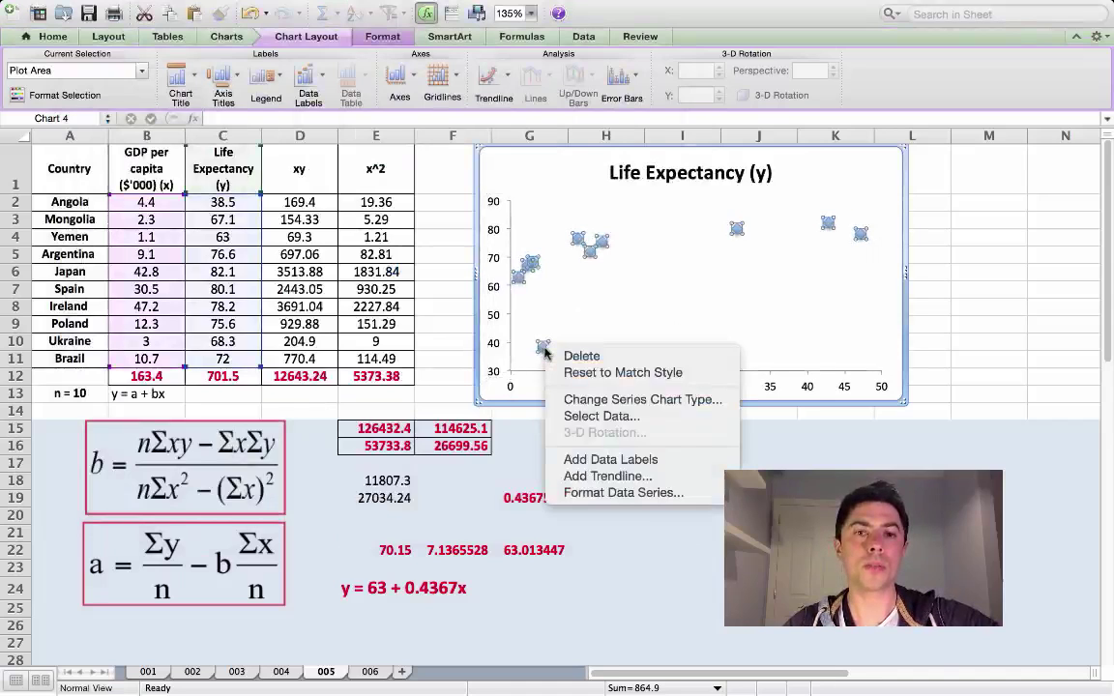
{"action": "left_click", "coordinate": [610, 477]}
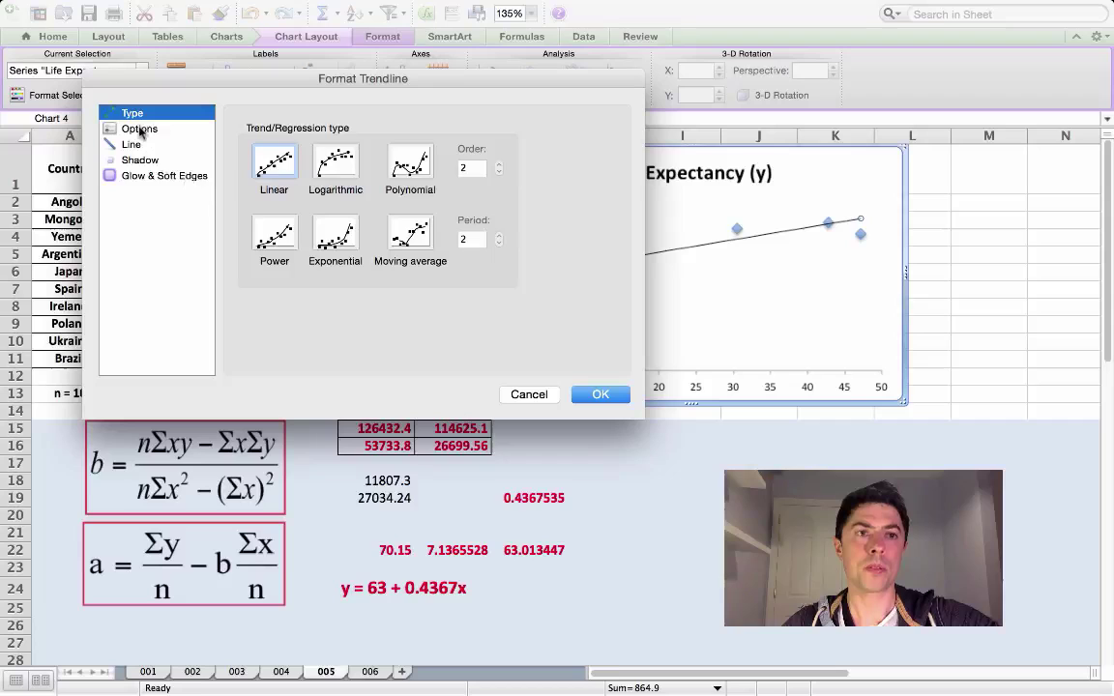
{"action": "left_click", "coordinate": [140, 129]}
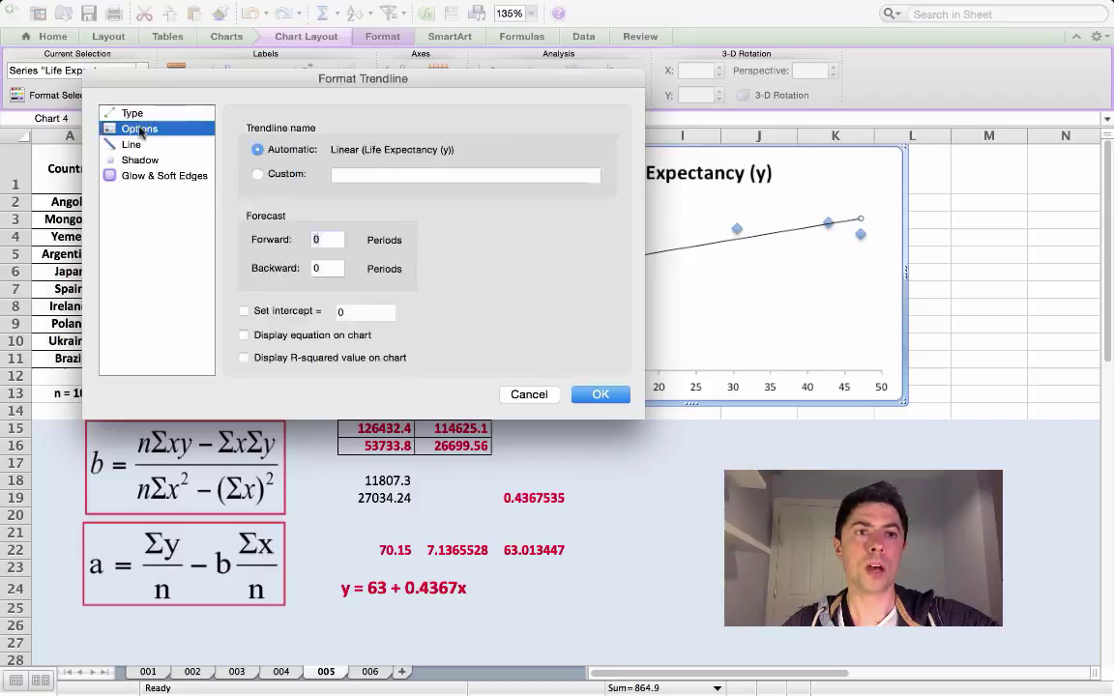
{"action": "left_click", "coordinate": [253, 335]}
{"action": "left_click", "coordinate": [255, 359]}
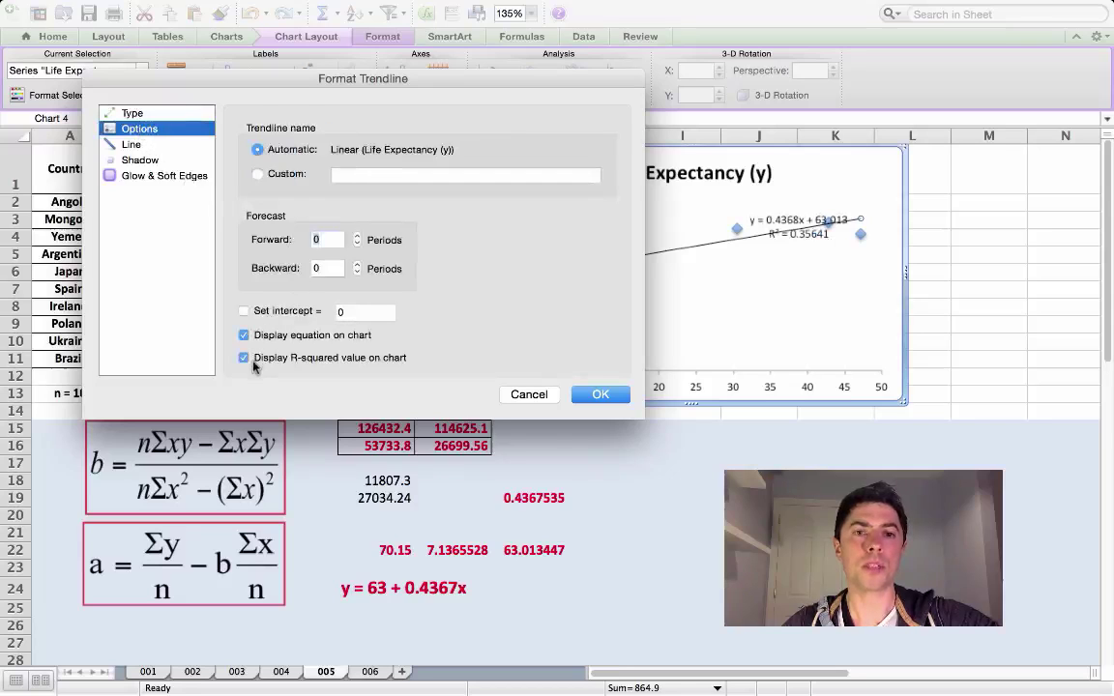
{"action": "left_click", "coordinate": [600, 395]}
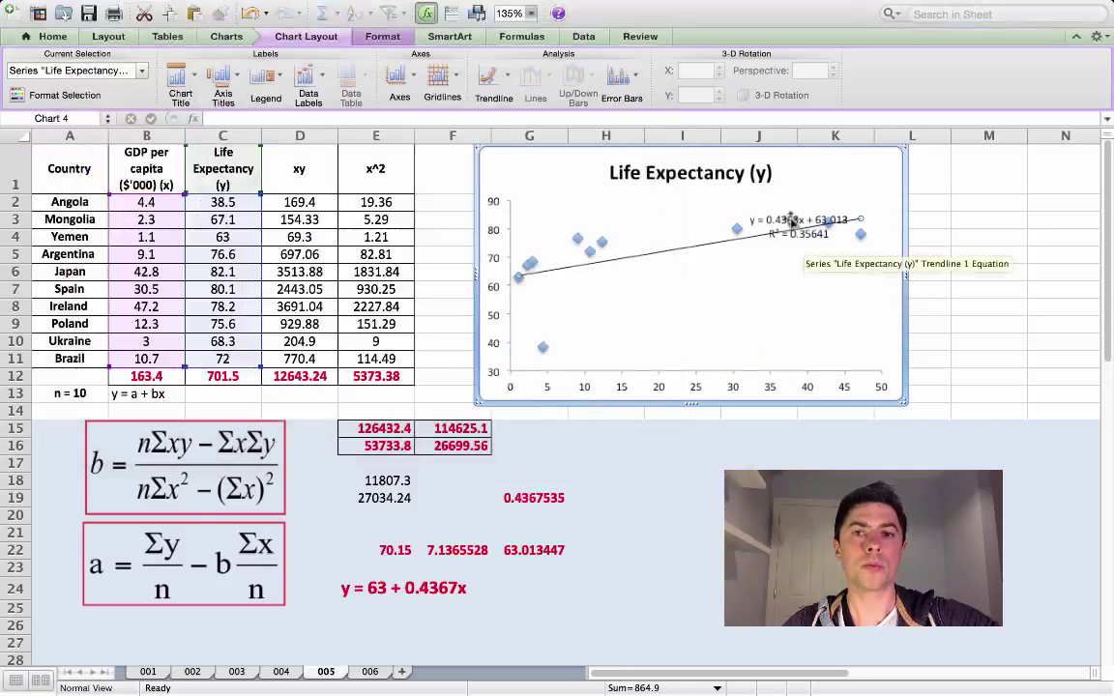
{"action": "left_click_drag", "start_coordinate": [798, 230], "coordinate": [661, 314]}
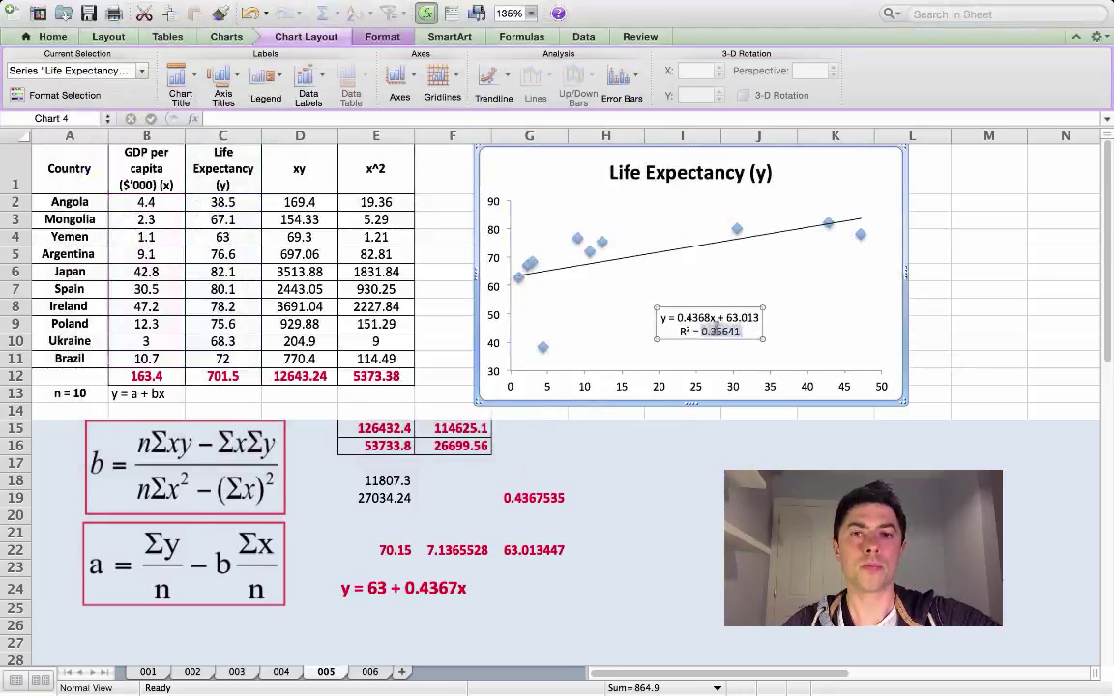
Set the trendline equation label's font size to 20
{"action": "left_click", "coordinate": [53, 37]}
{"action": "left_click", "coordinate": [255, 73]}
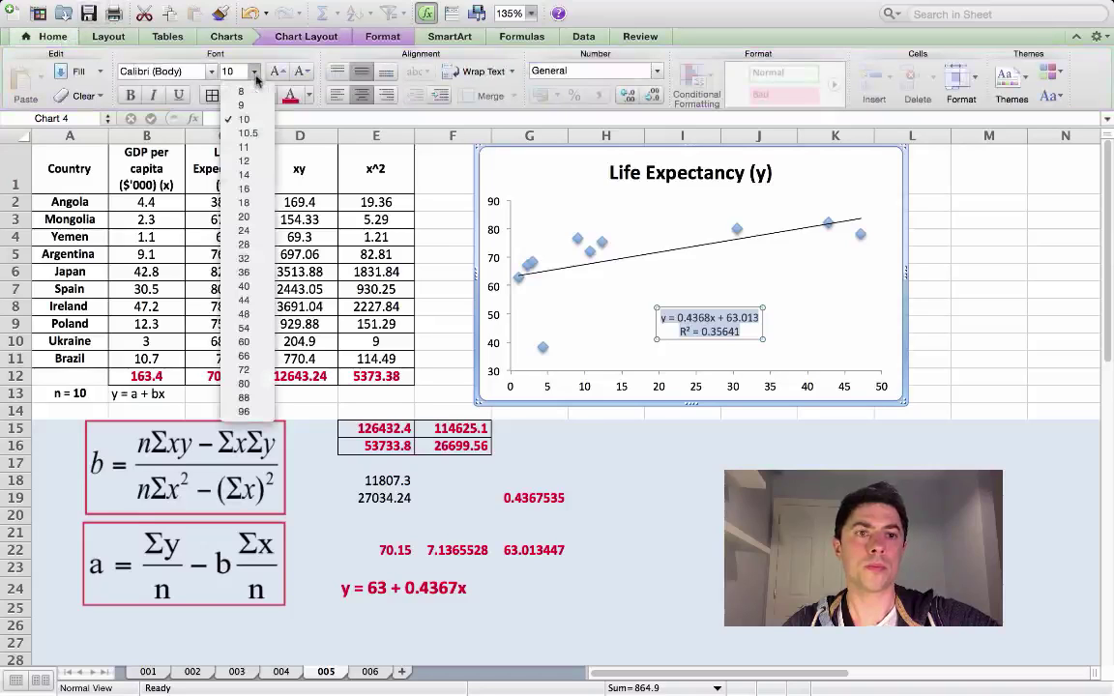
{"action": "left_click", "coordinate": [244, 217]}
Rewrite the label text as y = 63.013 + 0.4368x
{"action": "left_click", "coordinate": [788, 340]}
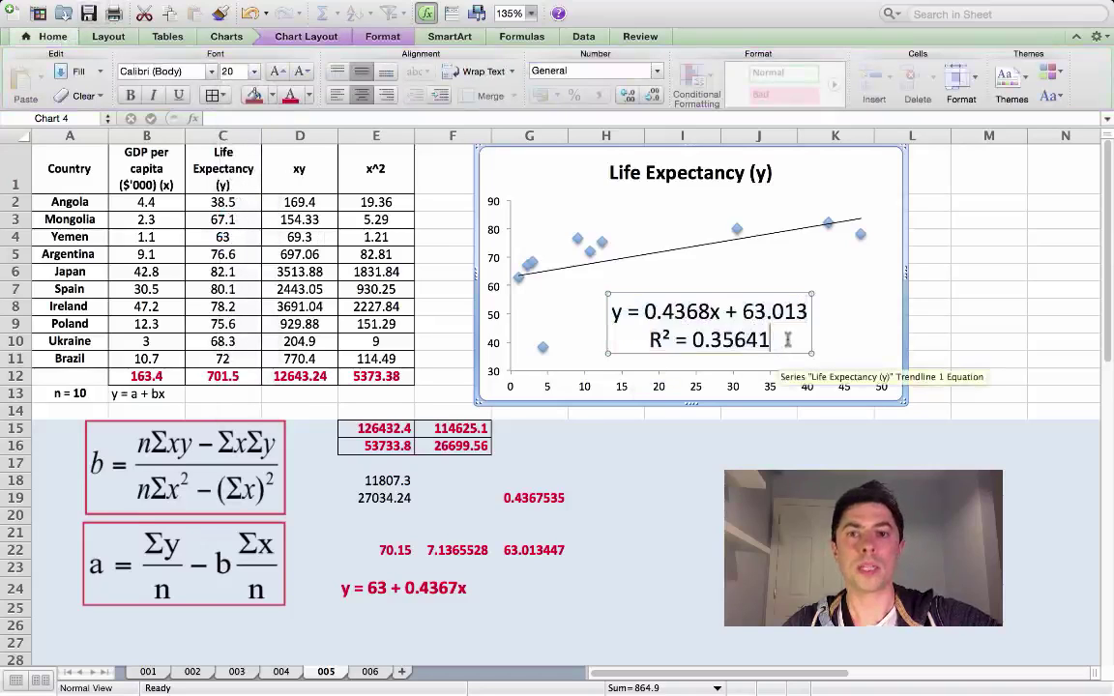
{"action": "left_click", "coordinate": [644, 312]}
{"action": "type", "text": "63"}
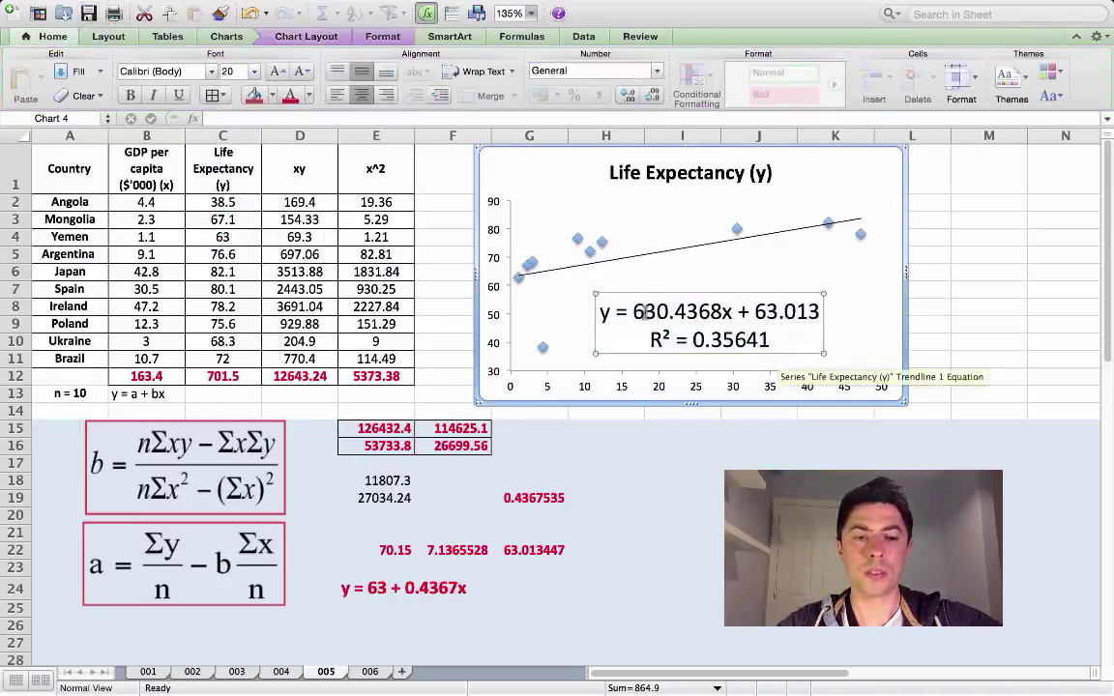
{"action": "type", "text": ".013 "}
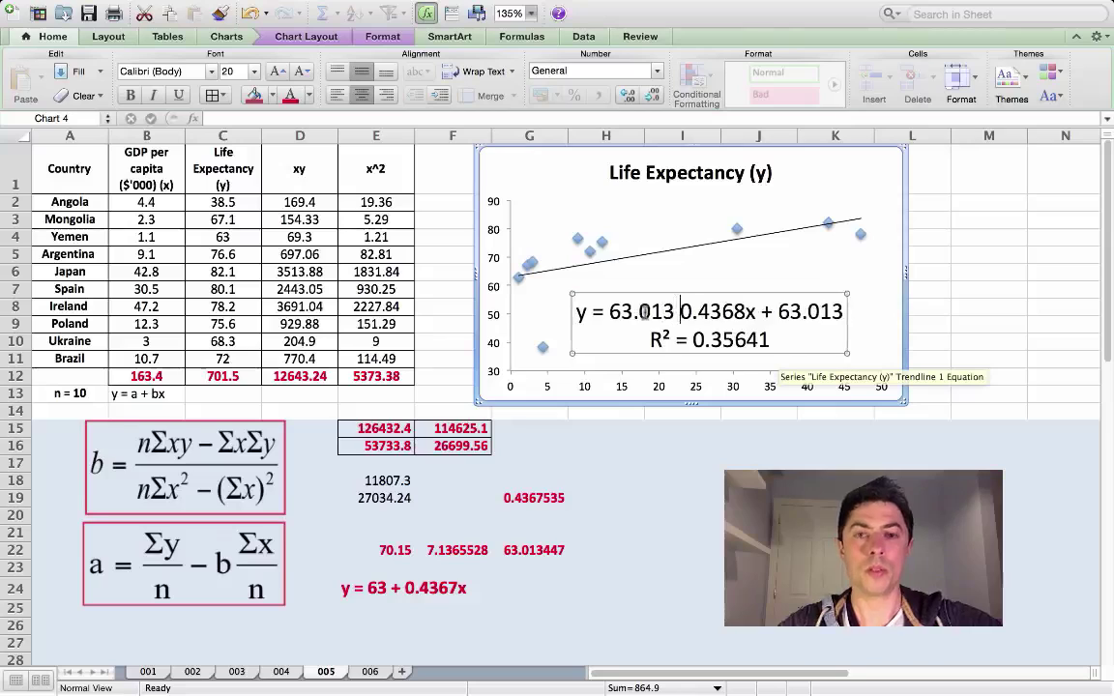
{"action": "type", "text": "+"}
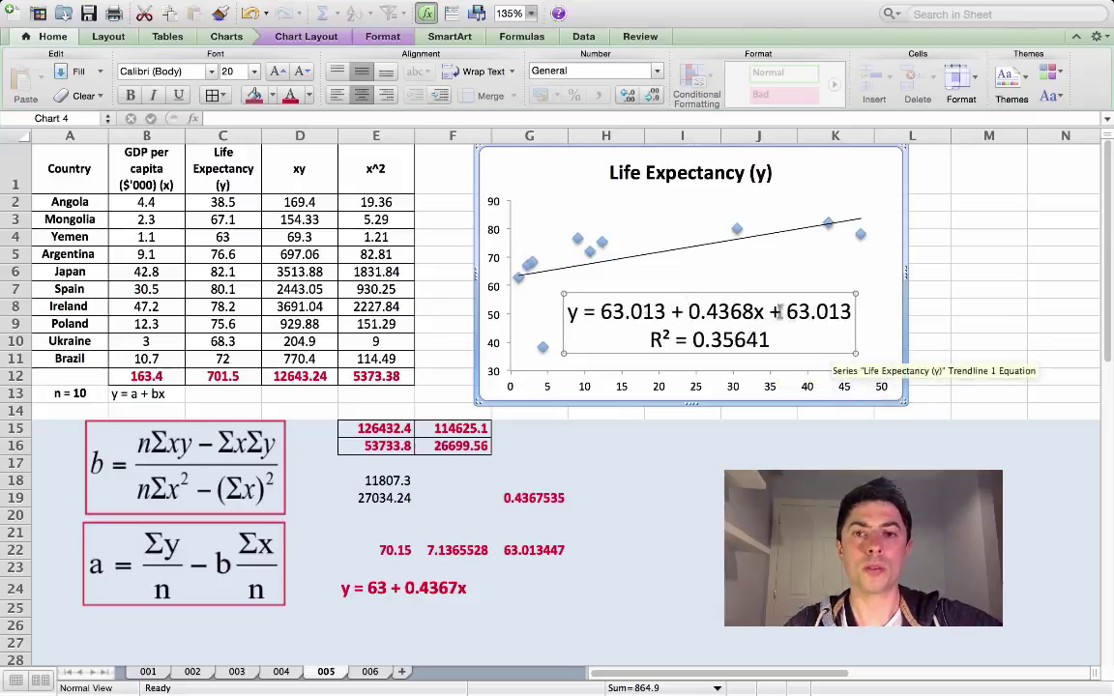
{"action": "left_click_drag", "start_coordinate": [768, 310], "coordinate": [838, 310]}
{"action": "key", "text": "BackSpace"}
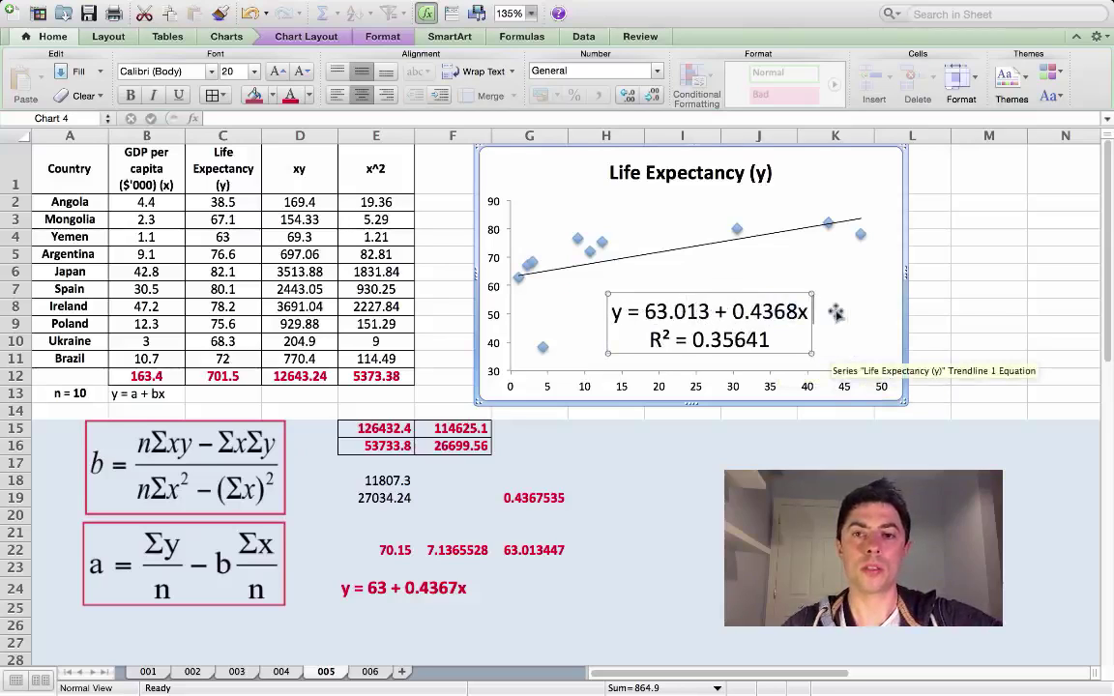
{"action": "left_click", "coordinate": [839, 365]}
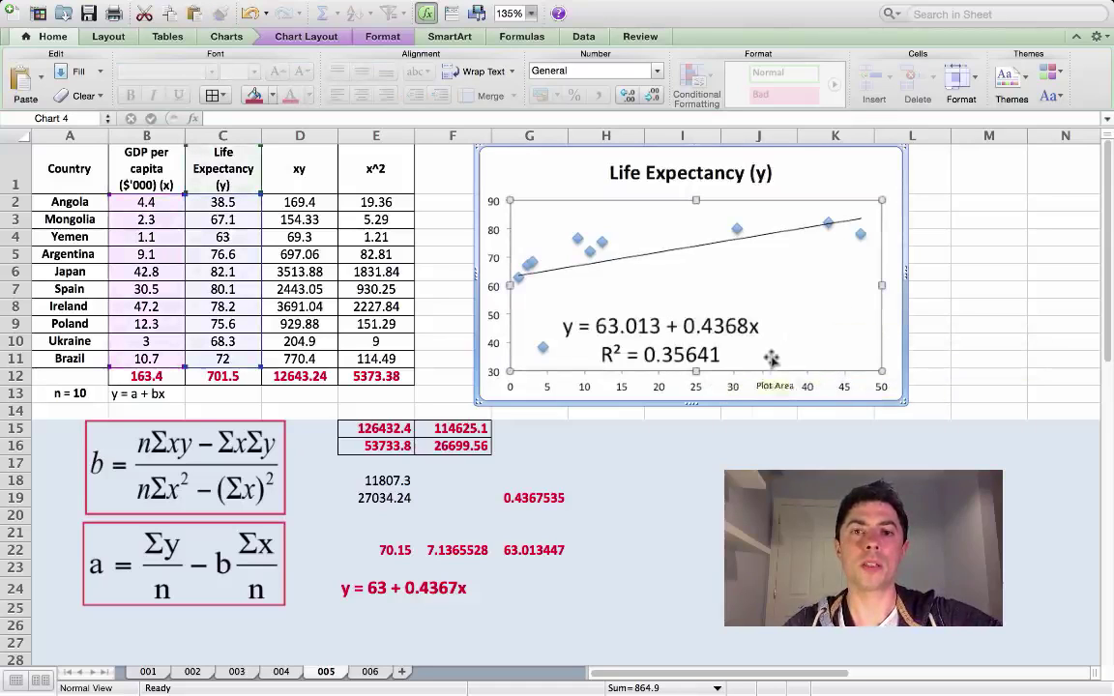